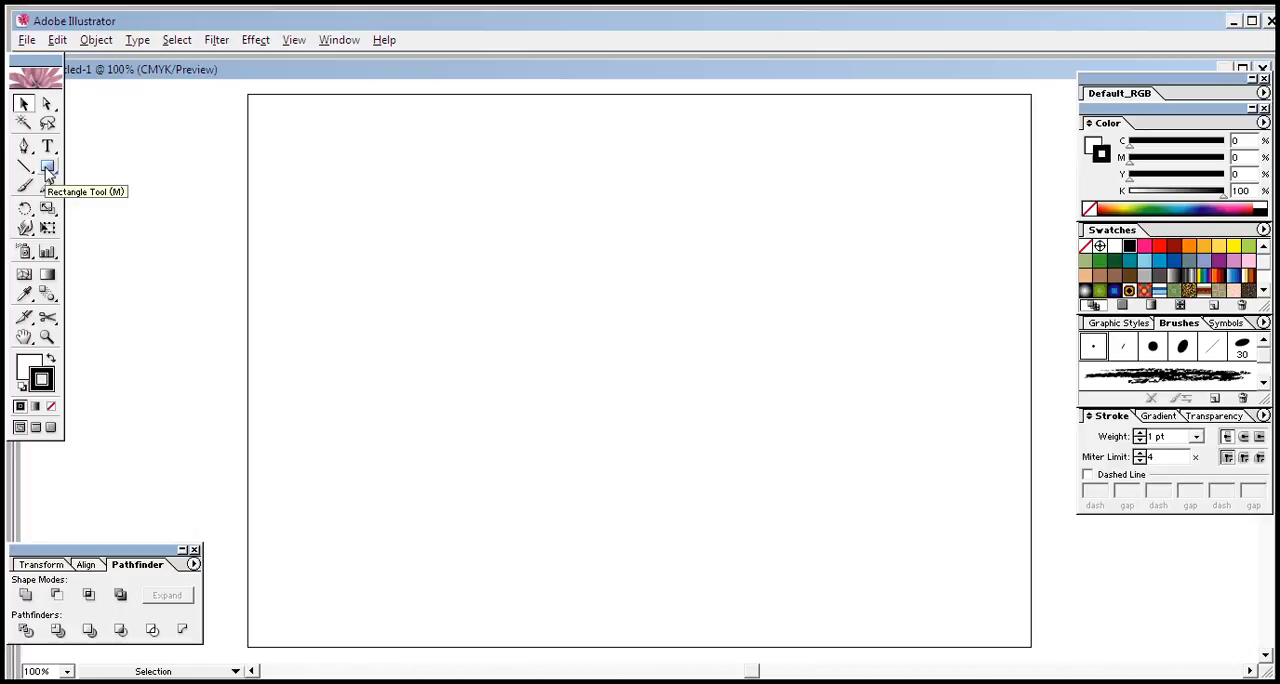
Draw a small horizontal rectangle in the artboard's upper-left area and give it a solid red fill with no stroke
click(47, 170)
drag(318, 262, 342, 276)
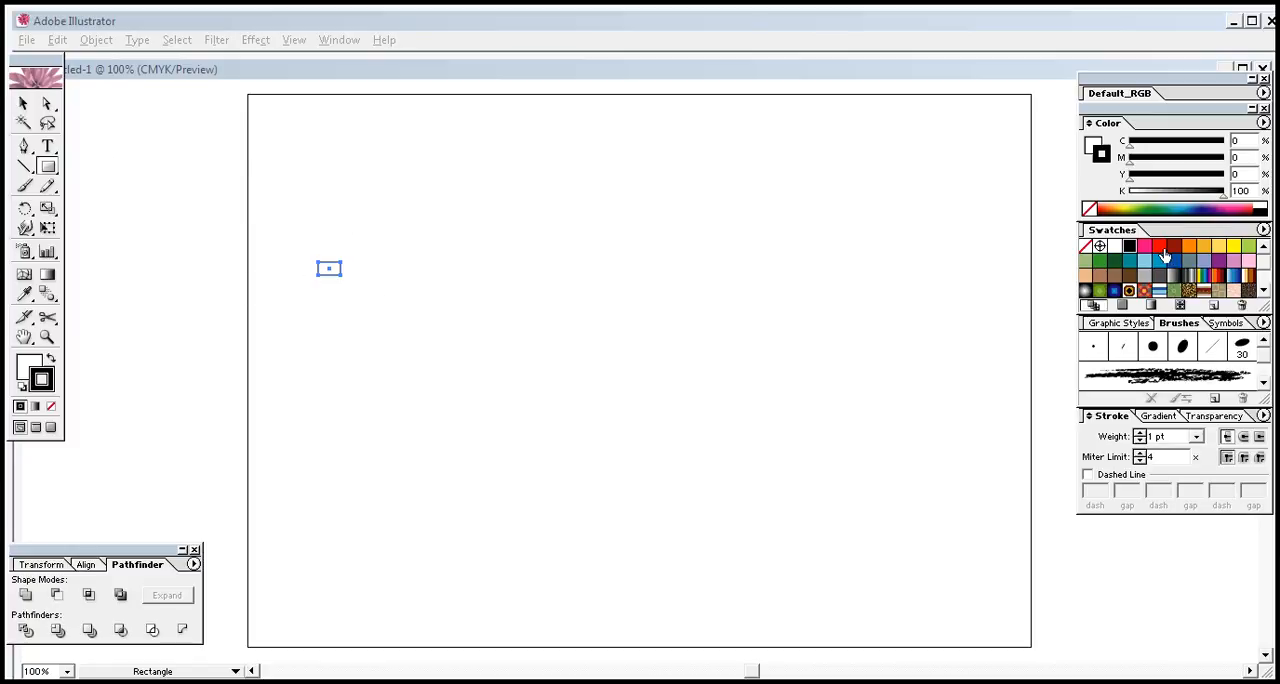
click(1160, 247)
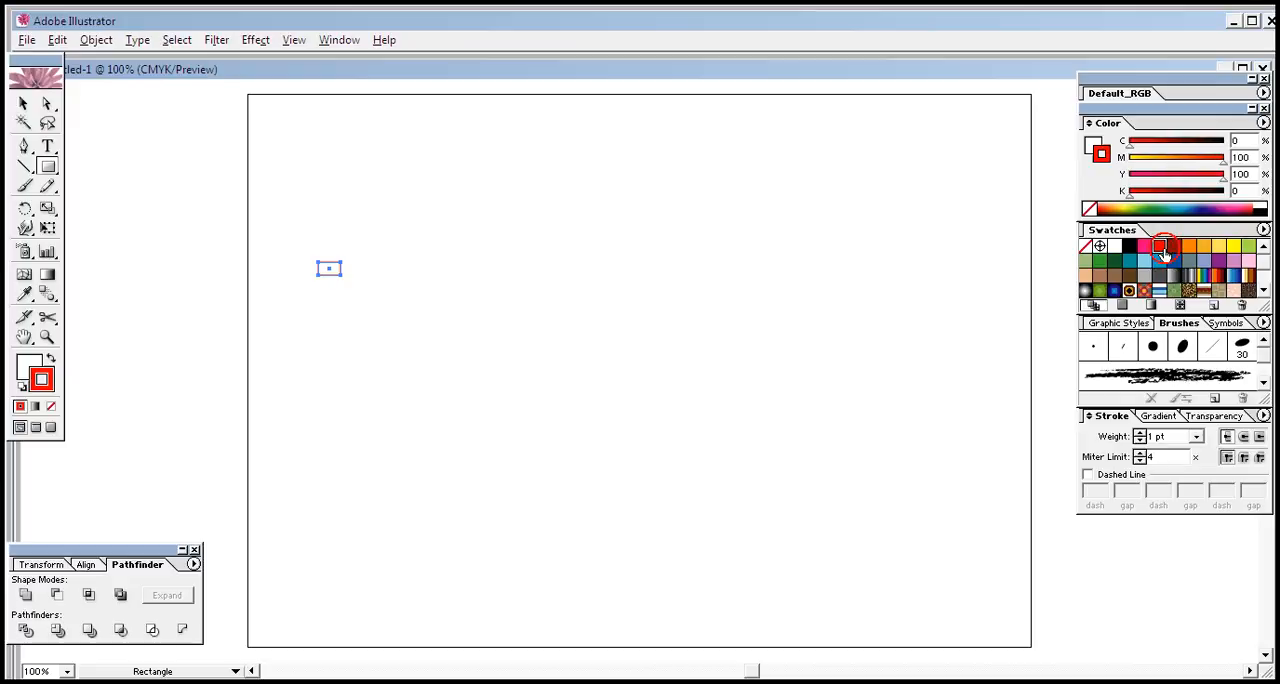
click(54, 359)
click(51, 406)
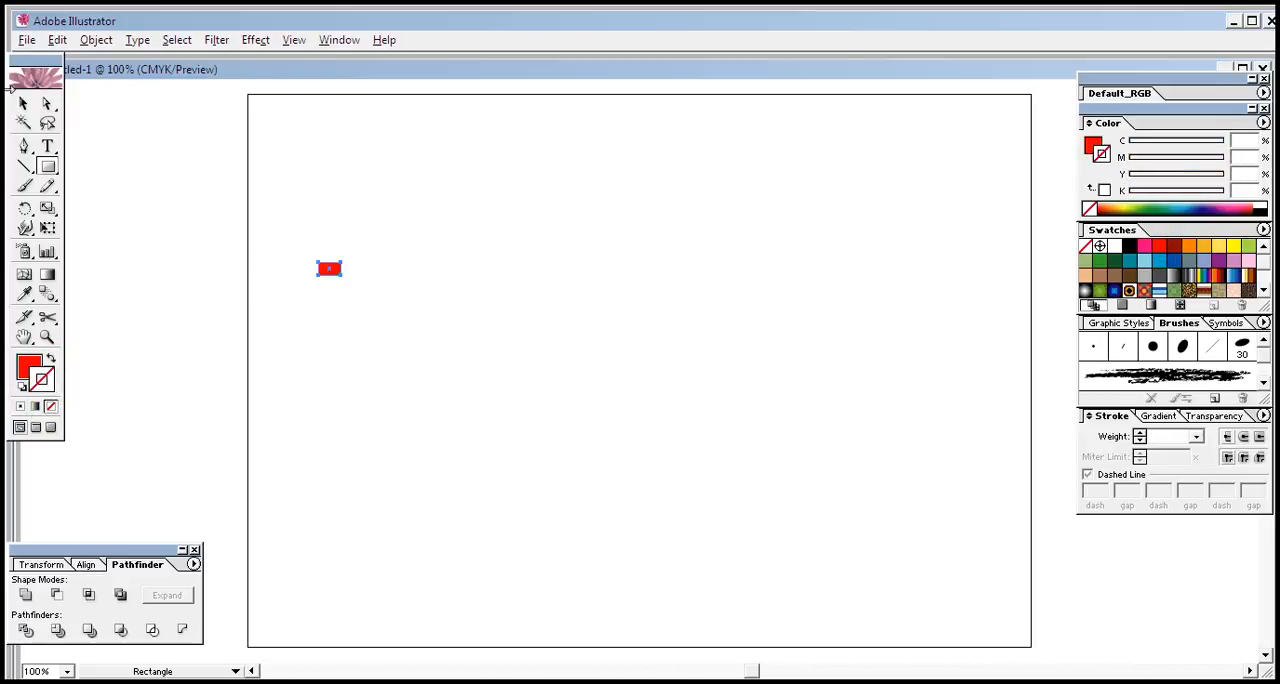
Duplicate the small red rectangle to the right with narrow gaps to form a horizontal row of four
click(27, 105)
click(335, 322)
click(332, 269)
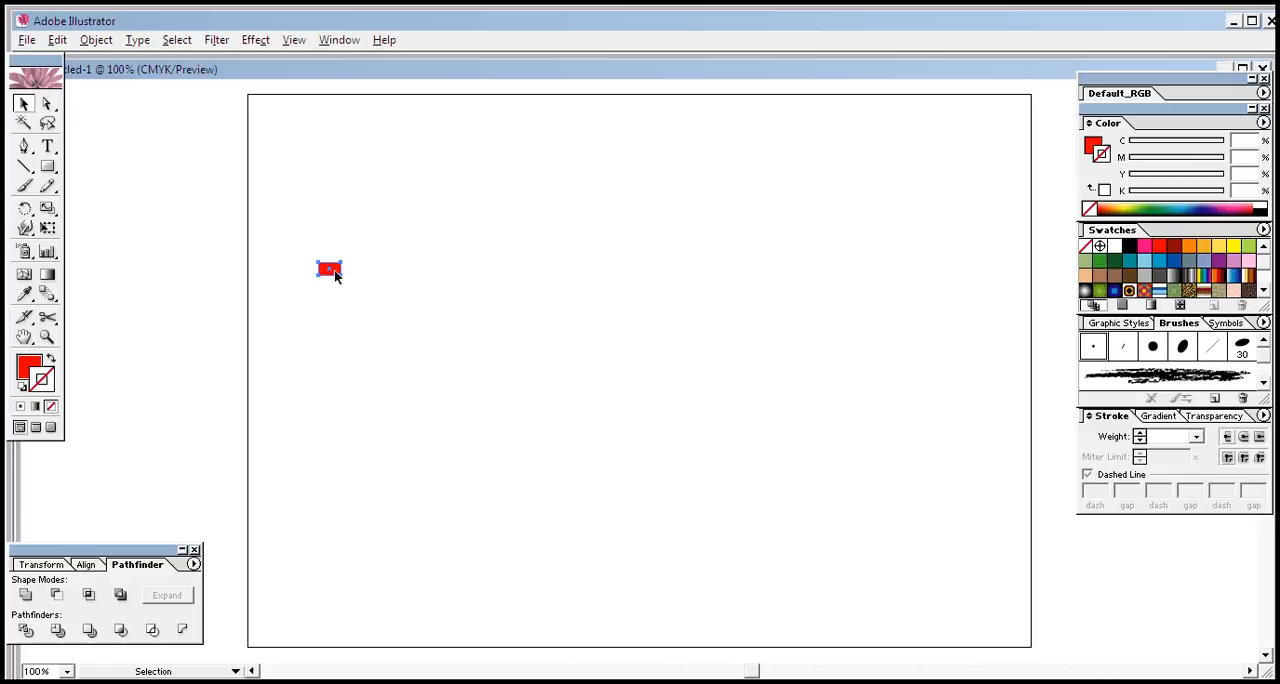
key(alt+Right)
key(ctrl+d)
key(Right)
key(Right)
Duplicate the row of four rectangles to the right, evenly spaced, to make a row of eight
key(Right)
key(Right)
key(Right)
key(Right)
key(Right)
key(Right)
key(Right)
key(Down)
key(Up)
key(Left)
key(Left)
Nudge the last rectangle of the row left to even out its gap
key(Left)
key(Left)
drag(300, 240, 421, 288)
click(421, 321)
click(407, 270)
key(Left)
key(Left)
click(396, 325)
drag(293, 243, 434, 296)
key(alt+Right)
key(Right)
key(Right)
key(Right)
key(Right)
key(Right)
key(Right)
key(Right)
key(Right)
key(Right)
key(Right)
key(Right)
key(Right)
key(Right)
key(Right)
key(Right)
key(Right)
key(Right)
key(Right)
key(Right)
key(Right)
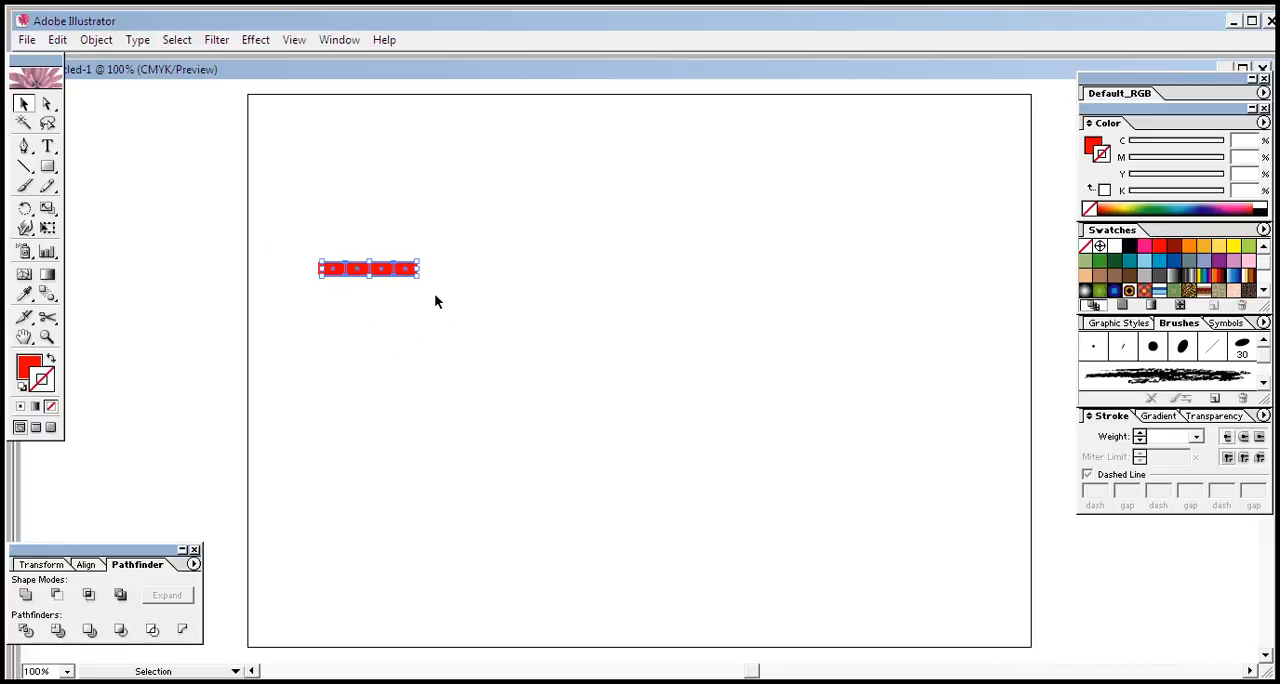
key(Right)
key(Right)
key(Right)
key(Right)
key(Right)
key(Right)
key(Right)
key(Right)
key(Right)
key(Right)
key(Right)
key(Right)
key(Right)
key(Right)
key(Right)
key(Right)
key(Right)
key(Right)
key(Right)
key(Right)
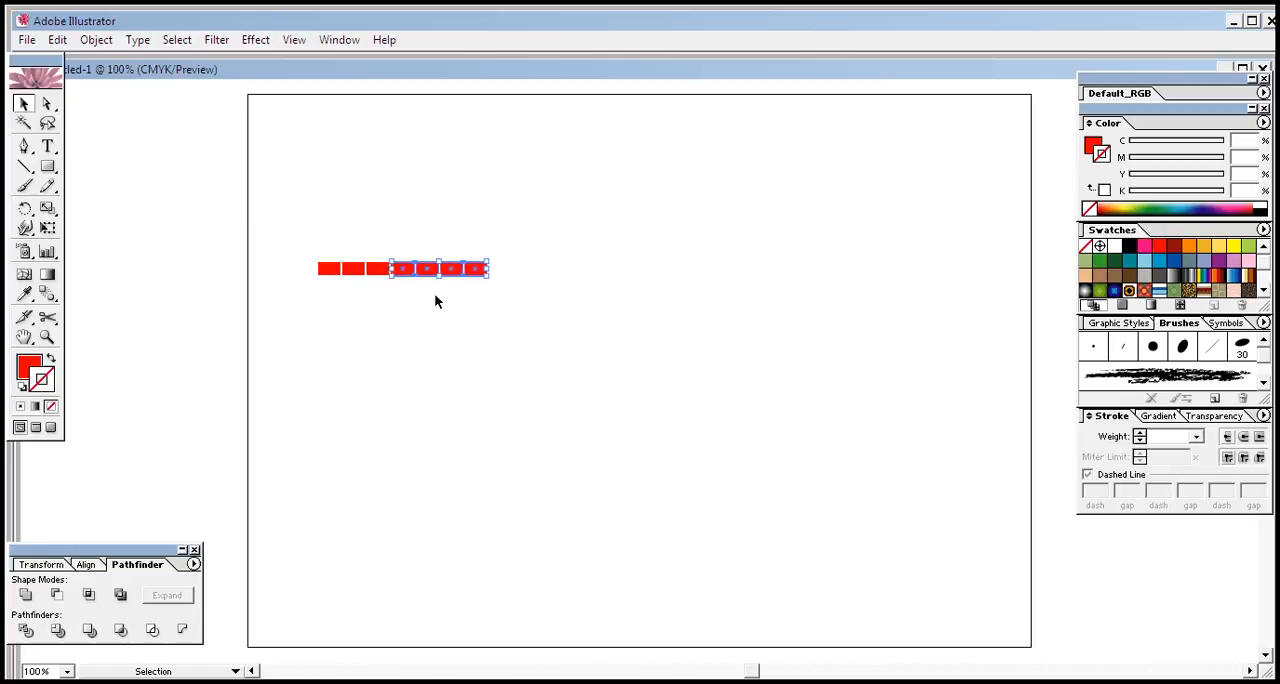
key(Right)
key(Right)
key(Right)
key(Right)
key(Right)
key(Right)
key(Right)
key(Right)
key(Right)
key(Right)
key(Right)
key(Right)
key(Right)
key(Right)
key(Left)
key(Left)
key(Left)
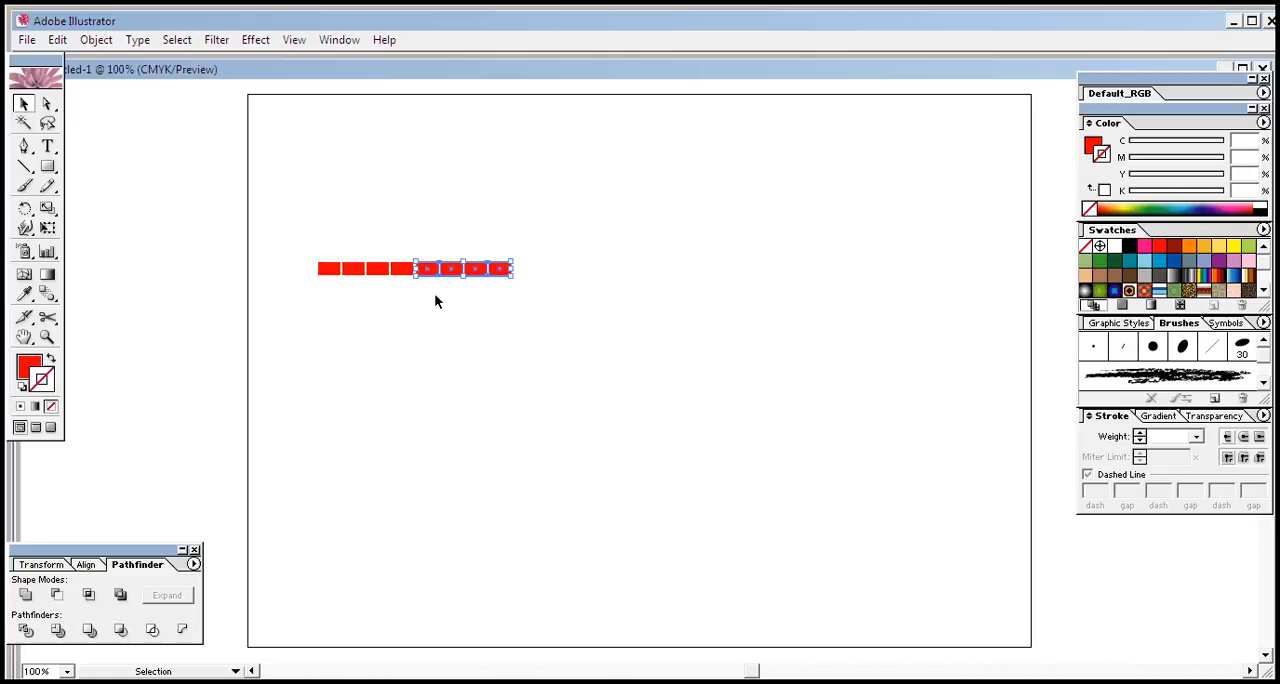
Duplicate the whole row of eight rectangles directly below itself, leaving a narrow gap
click(435, 295)
drag(307, 225, 462, 283)
drag(305, 235, 544, 302)
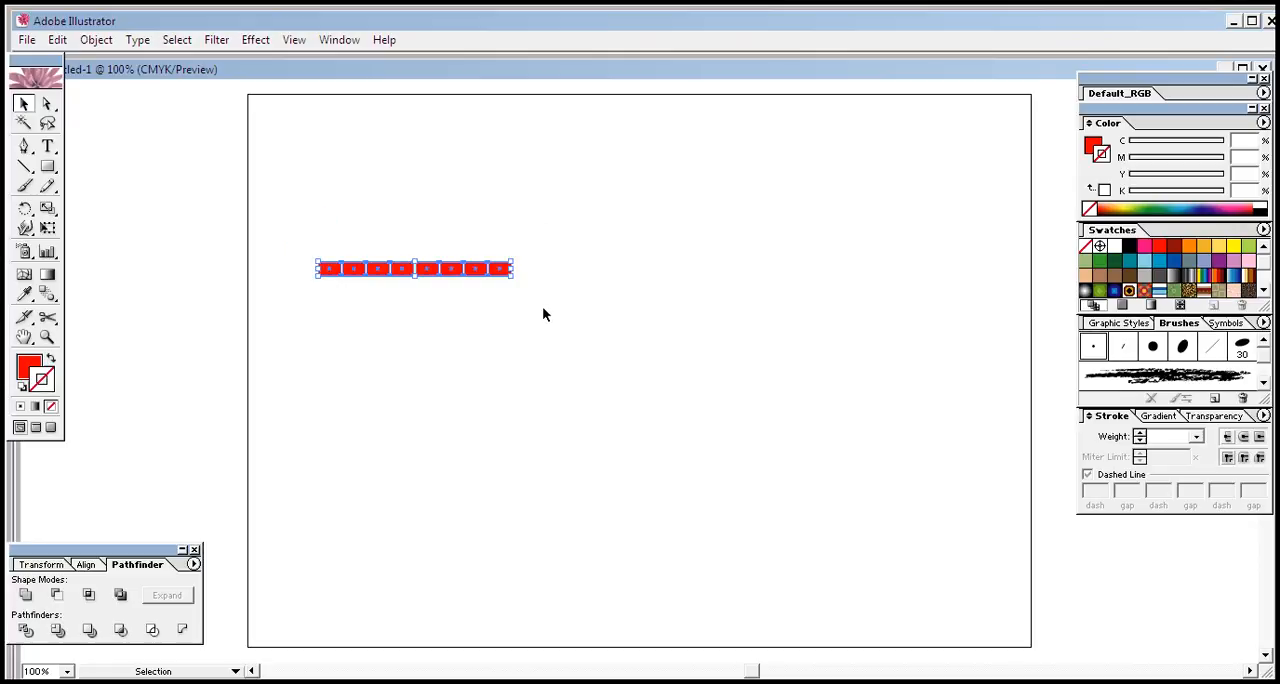
key(alt+Down)
key(alt+Down)
key(alt+Down)
key(alt+Down)
key(alt+Down)
key(alt+Down)
key(alt+Down)
key(alt+Down)
key(alt+Down)
key(alt+Down)
key(alt+Down)
key(alt+Down)
key(alt+Down)
key(alt+Down)
key(alt+Down)
key(alt+Down)
key(alt+Down)
key(alt+Down)
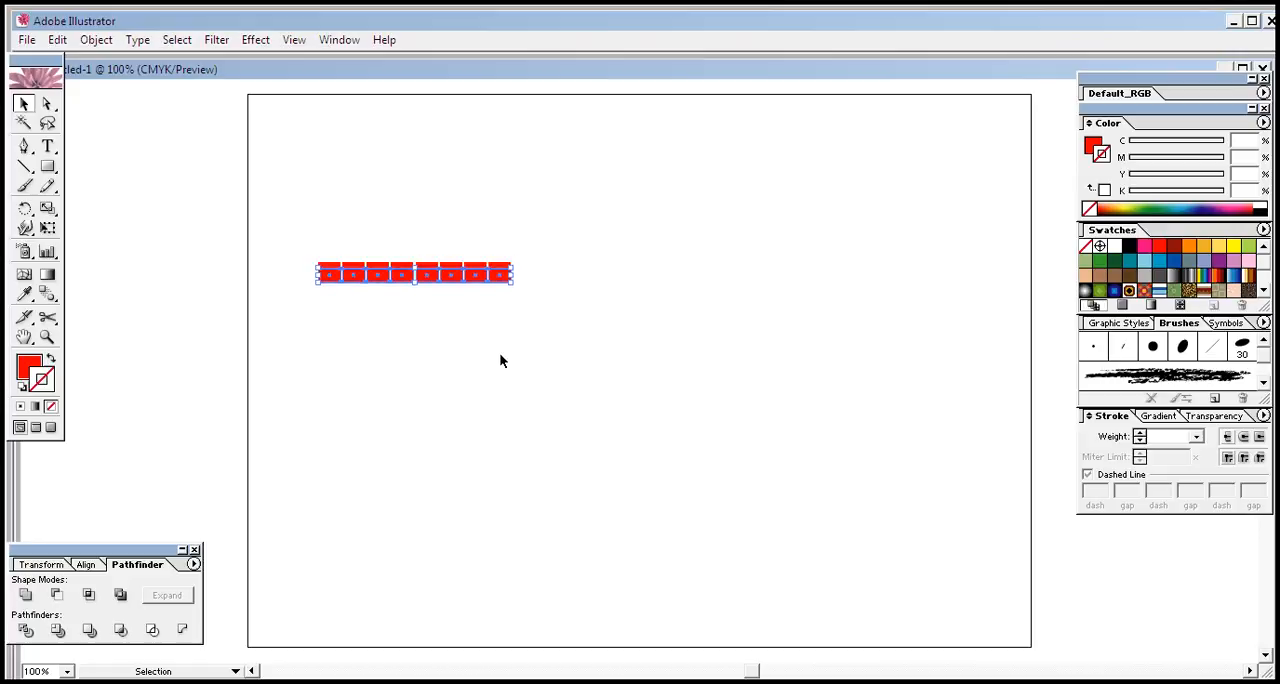
key(alt+Down)
key(alt+Down)
key(alt+Down)
key(alt+Down)
key(alt+Down)
key(alt+Down)
key(alt+Down)
key(alt+Down)
key(alt+Down)
key(alt+Down)
key(alt+Down)
key(alt+Down)
key(alt+Down)
key(alt+Down)
key(alt+Down)
key(alt+Down)
key(alt+Down)
key(alt+Down)
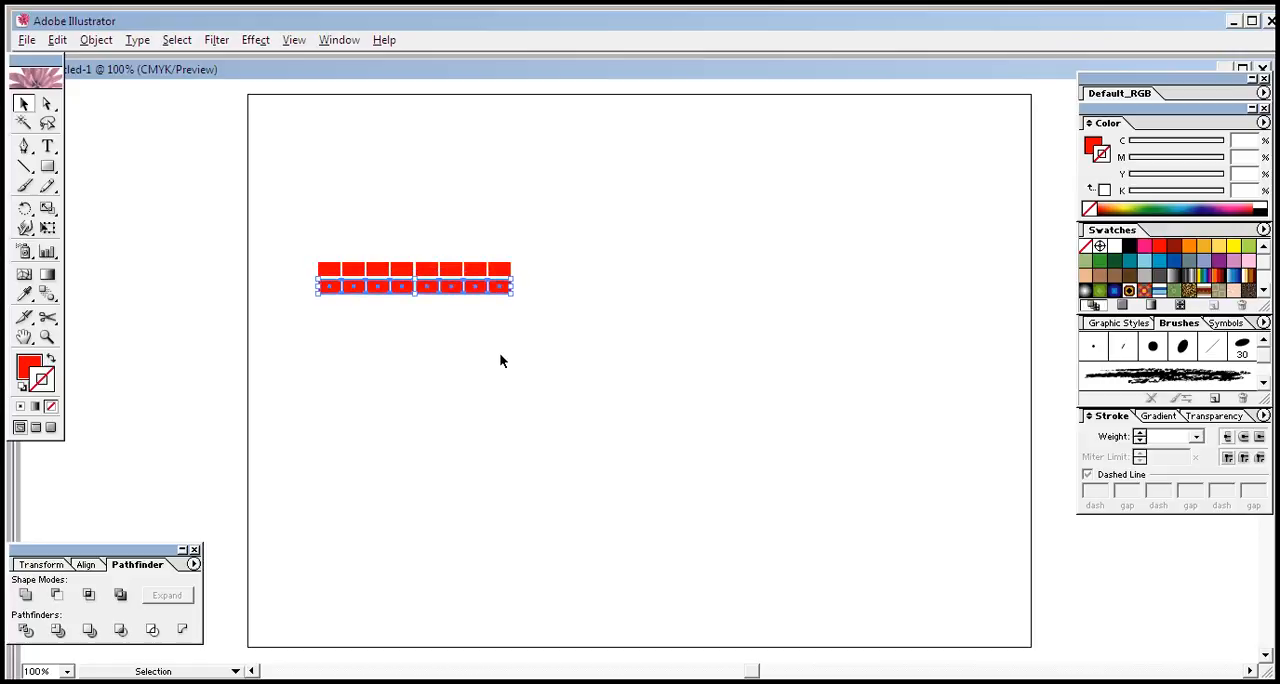
Add a third and a fourth row of eight rectangles below, keeping the same narrow spacing
key(Down)
key(Up)
key(Up)
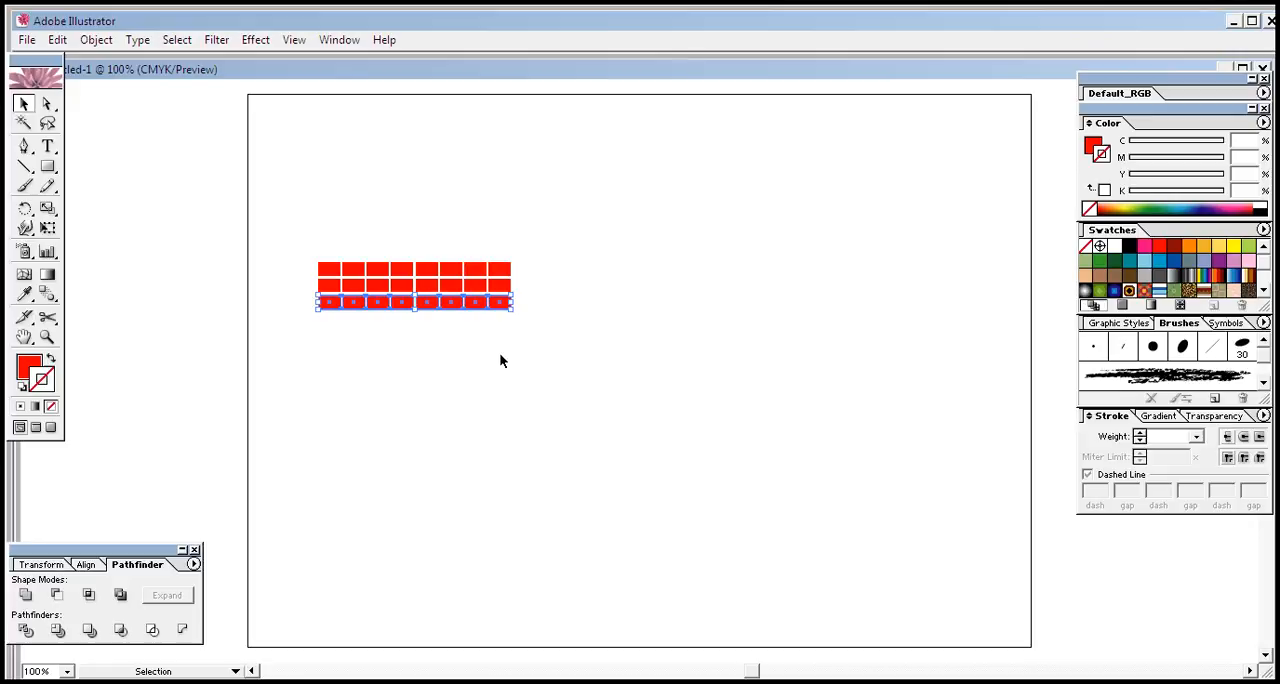
key(Down)
key(Up)
key(alt+Down)
key(alt+Down)
key(alt+Down)
key(alt+Down)
key(alt+Down)
key(alt+Down)
key(alt+Down)
key(alt+Down)
key(alt+Down)
key(alt+Down)
key(alt+Down)
key(alt+Down)
key(alt+Down)
key(alt+Down)
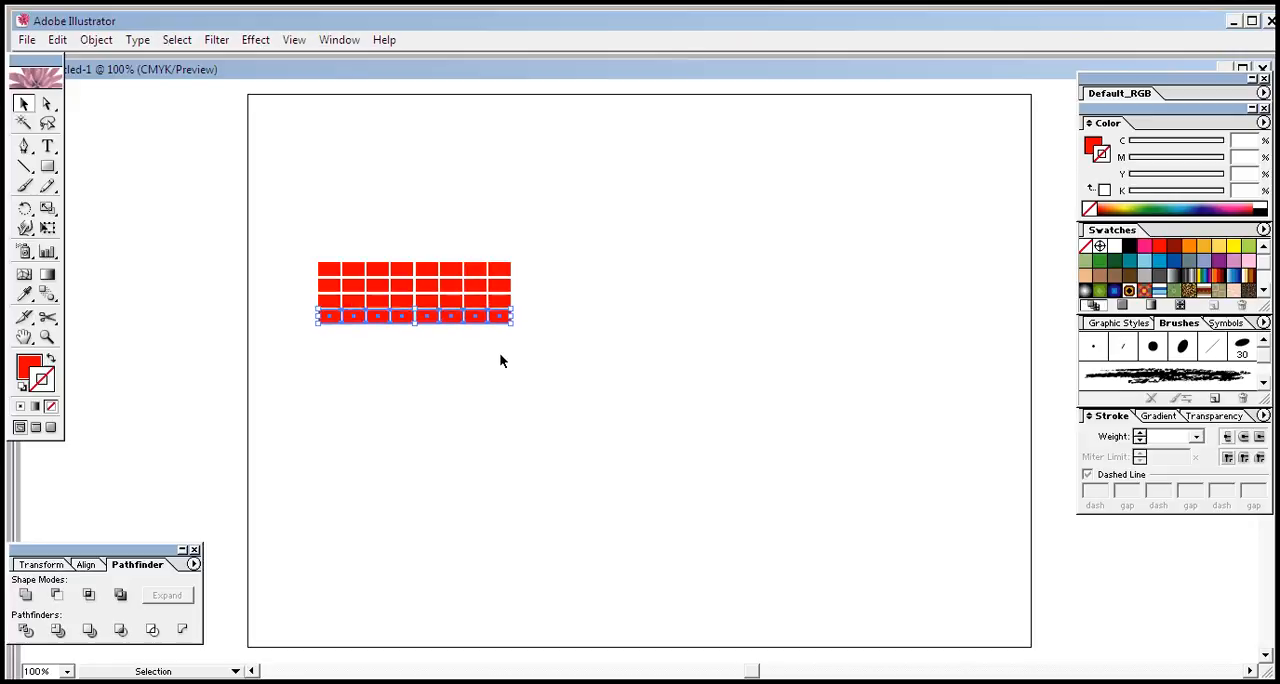
key(alt+Down)
key(alt+Down)
key(alt+Down)
key(alt+Down)
key(alt+Down)
key(alt+Down)
key(alt+Down)
key(alt+Down)
key(alt+Down)
key(alt+Down)
key(alt+Down)
key(alt+Down)
key(alt+Down)
key(alt+Down)
key(alt+Down)
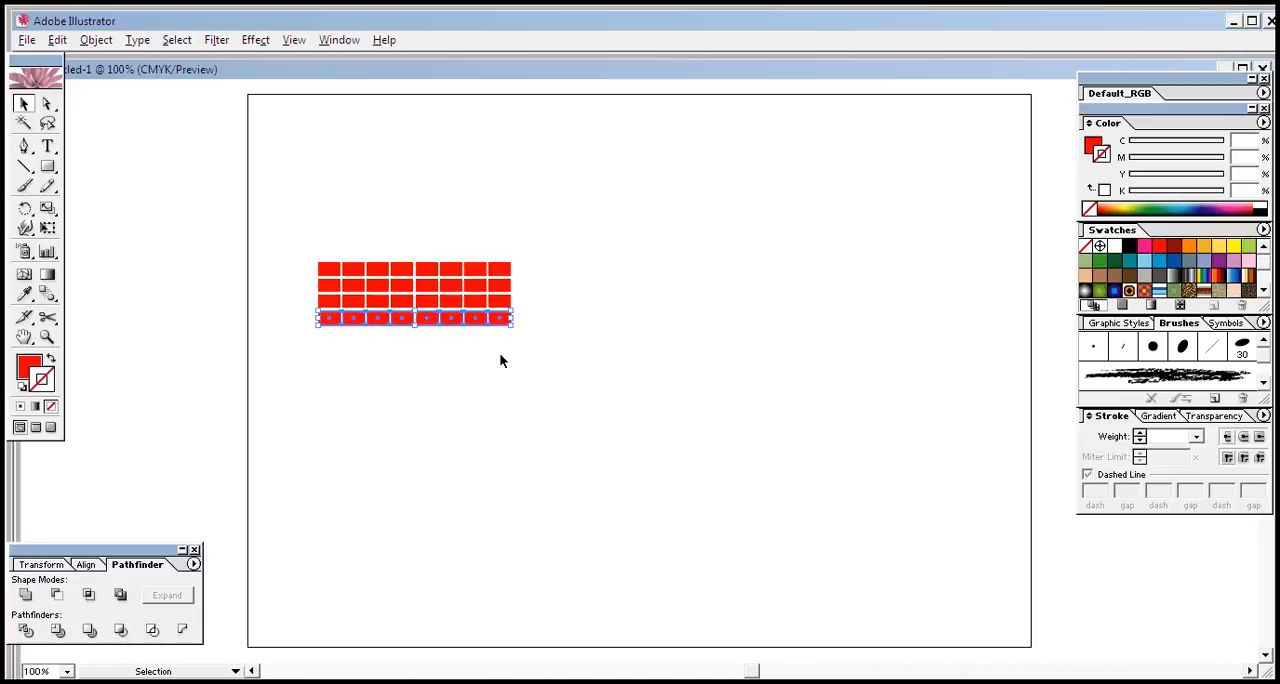
Duplicate the bottom row downward three more times with equal gaps to complete a seven-row grid
key(alt+Down)
key(alt+Down)
key(alt+Down)
key(alt+Down)
key(alt+Down)
key(alt+Down)
key(alt+Down)
key(alt+Down)
key(alt+Down)
key(alt+Down)
key(alt+Down)
key(alt+Down)
key(alt+Down)
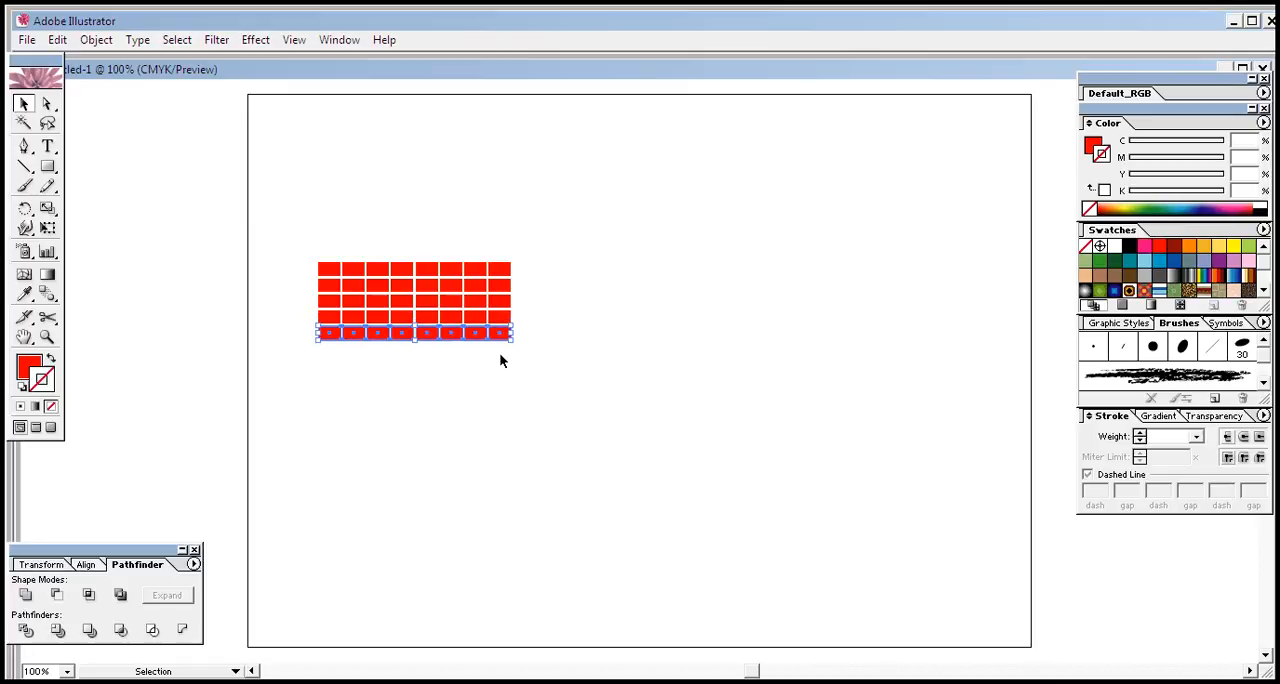
key(alt+Down)
key(alt+Down)
key(alt+Down)
key(alt+Down)
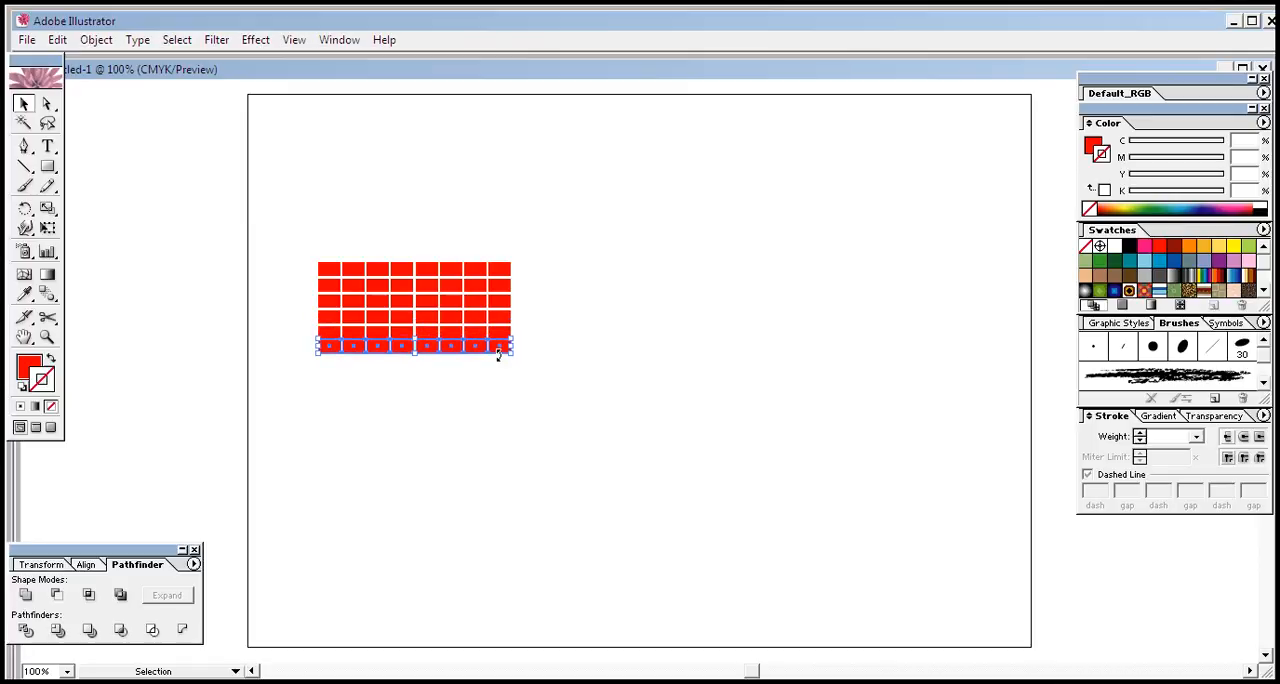
key(alt+Down)
key(alt+Down)
key(alt+Down)
key(alt+Down)
key(alt+Down)
key(alt+Down)
key(alt+Down)
key(alt+Down)
key(alt+Down)
key(alt+Down)
key(alt+Down)
key(alt+Down)
key(alt+Down)
key(alt+Down)
key(alt+Down)
key(alt+Down)
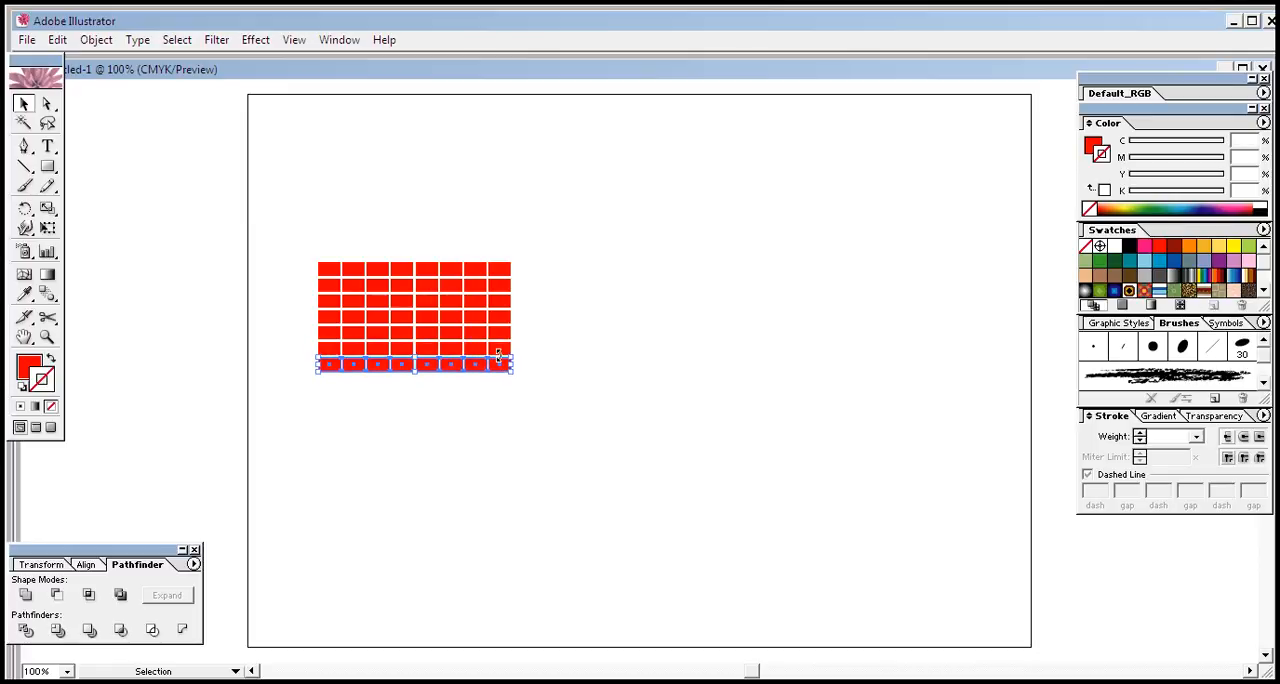
Select the entire seven-row grid and duplicate it to the right of the original
click(414, 410)
drag(287, 210, 526, 420)
key(alt+Right)
key(alt+Right)
key(alt+Right)
key(alt+Right)
key(alt+Right)
key(alt+Right)
key(alt+Right)
key(alt+Right)
key(alt+Right)
key(alt+Right)
key(alt+Right)
key(alt+Right)
key(alt+Right)
key(alt+Right)
key(alt+Right)
key(alt+Right)
key(alt+Right)
key(alt+Right)
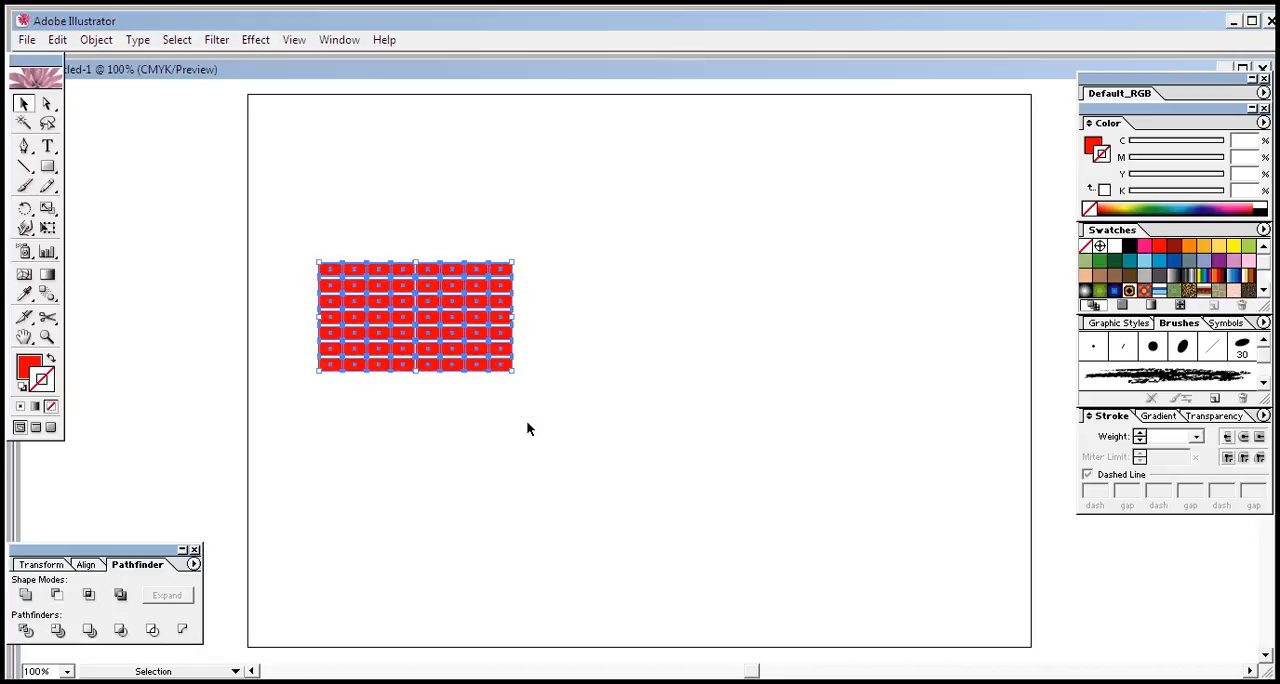
key(alt+Right)
key(alt+Right)
key(alt+Right)
key(alt+Right)
key(alt+Right)
key(alt+Right)
key(alt+Right)
key(alt+Right)
key(alt+Right)
key(alt+Right)
key(alt+Right)
key(alt+Right)
key(alt+Right)
key(alt+Right)
key(alt+Right)
key(alt+Right)
key(alt+Right)
key(alt+Right)
key(alt+Right)
key(alt+Right)
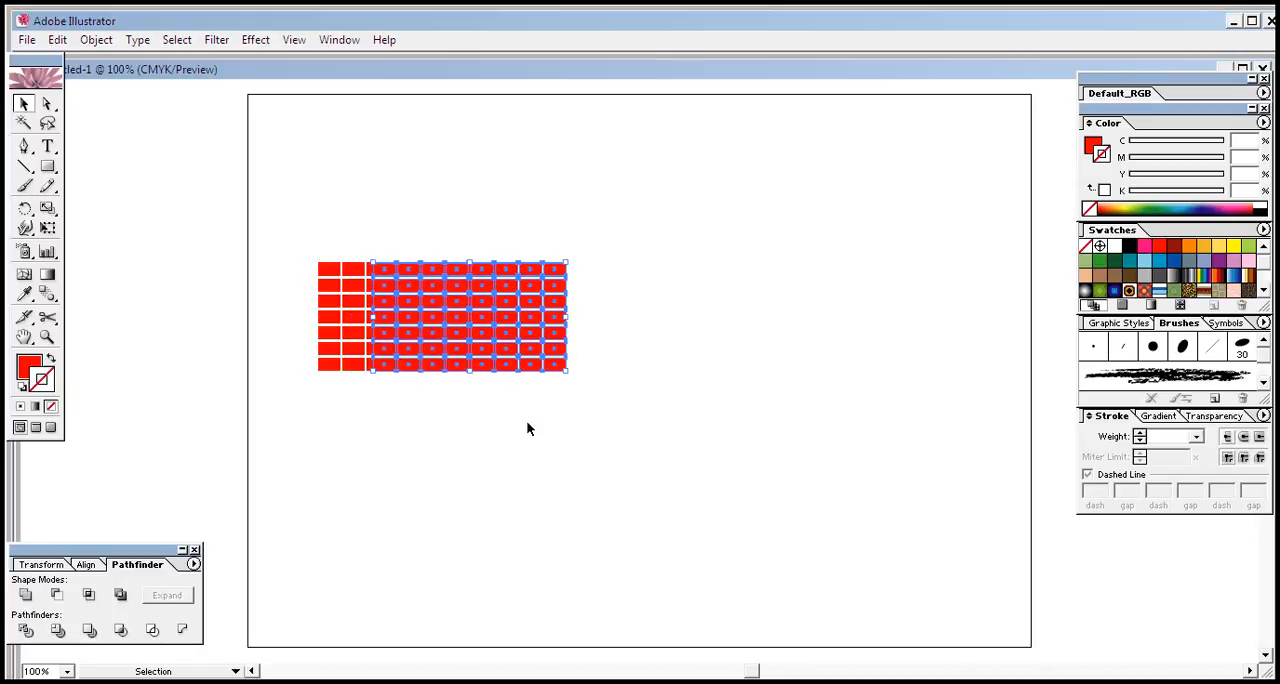
key(alt+Right)
key(alt+Right)
key(alt+Right)
key(alt+Right)
key(alt+Right)
key(alt+Right)
key(alt+Right)
key(alt+Right)
key(alt+Right)
key(alt+Right)
key(alt+Right)
key(alt+Right)
key(alt+Right)
key(alt+Right)
key(alt+Right)
key(alt+Right)
key(alt+Right)
key(alt+Right)
key(alt+Right)
key(alt+Right)
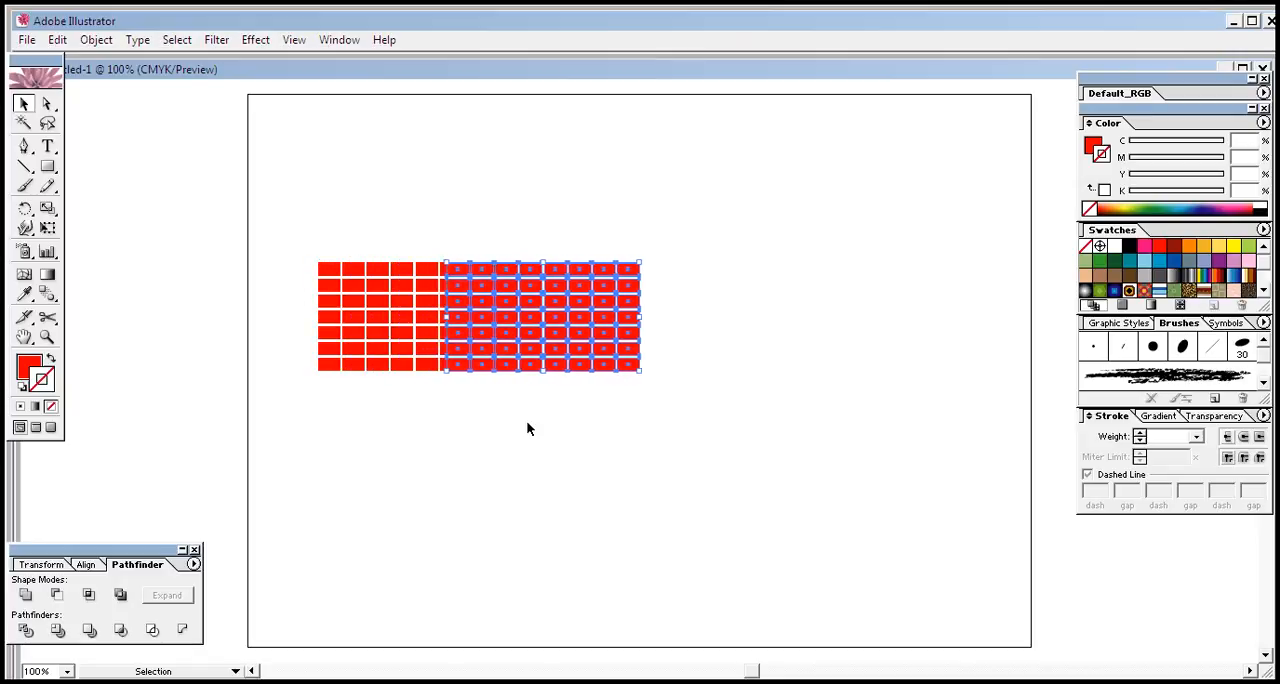
key(alt+Right)
key(alt+Right)
key(alt+Right)
key(alt+Right)
key(alt+Right)
key(alt+Right)
key(alt+Right)
key(alt+Right)
key(alt+Right)
key(alt+Right)
key(alt+Right)
key(alt+Right)
key(alt+Right)
key(alt+Right)
key(alt+Right)
key(alt+Right)
key(alt+Right)
key(alt+Right)
key(alt+Right)
key(alt+Right)
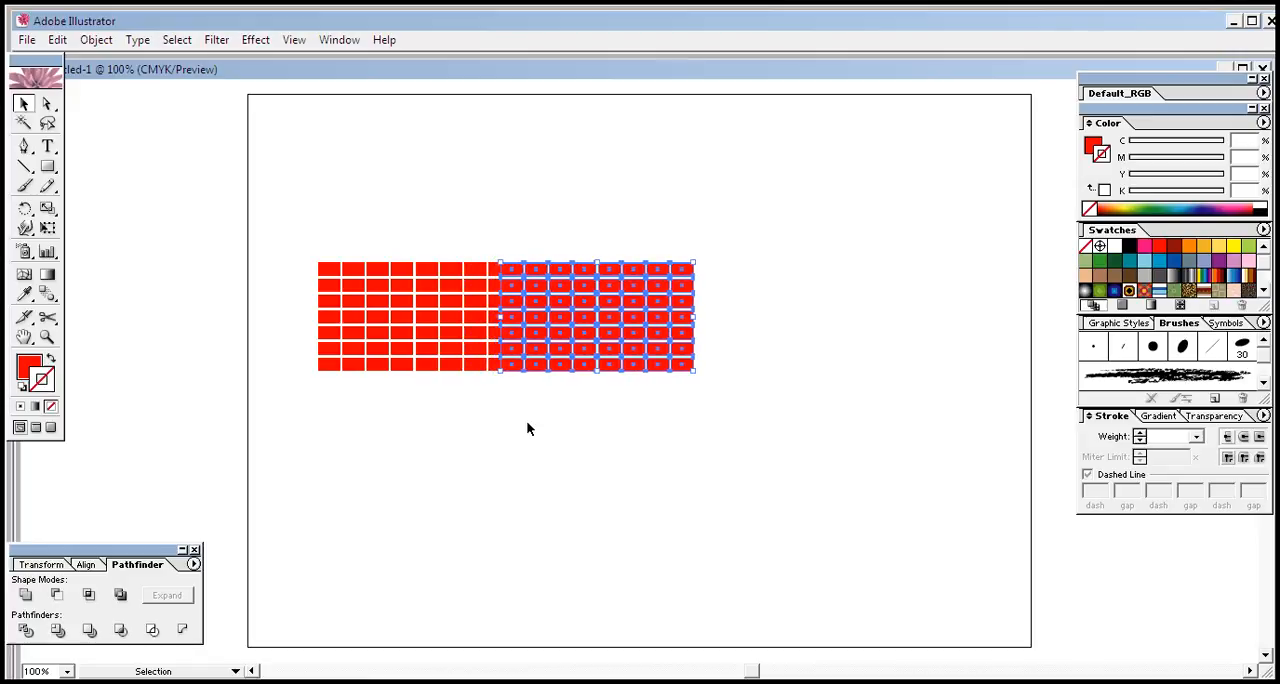
Adjust the duplicated grid horizontally so it continues the original with the same narrow column gap
key(Left)
key(Left)
key(Left)
key(Left)
key(Left)
key(Left)
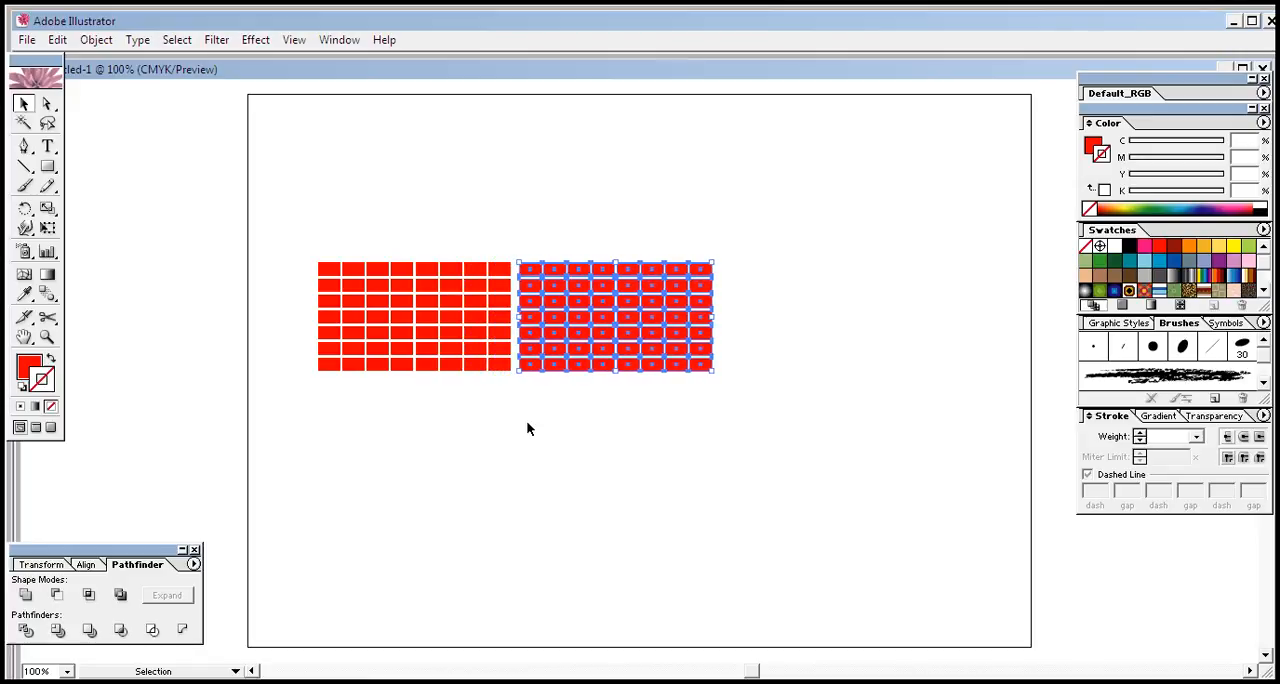
key(Left)
key(Left)
key(Left)
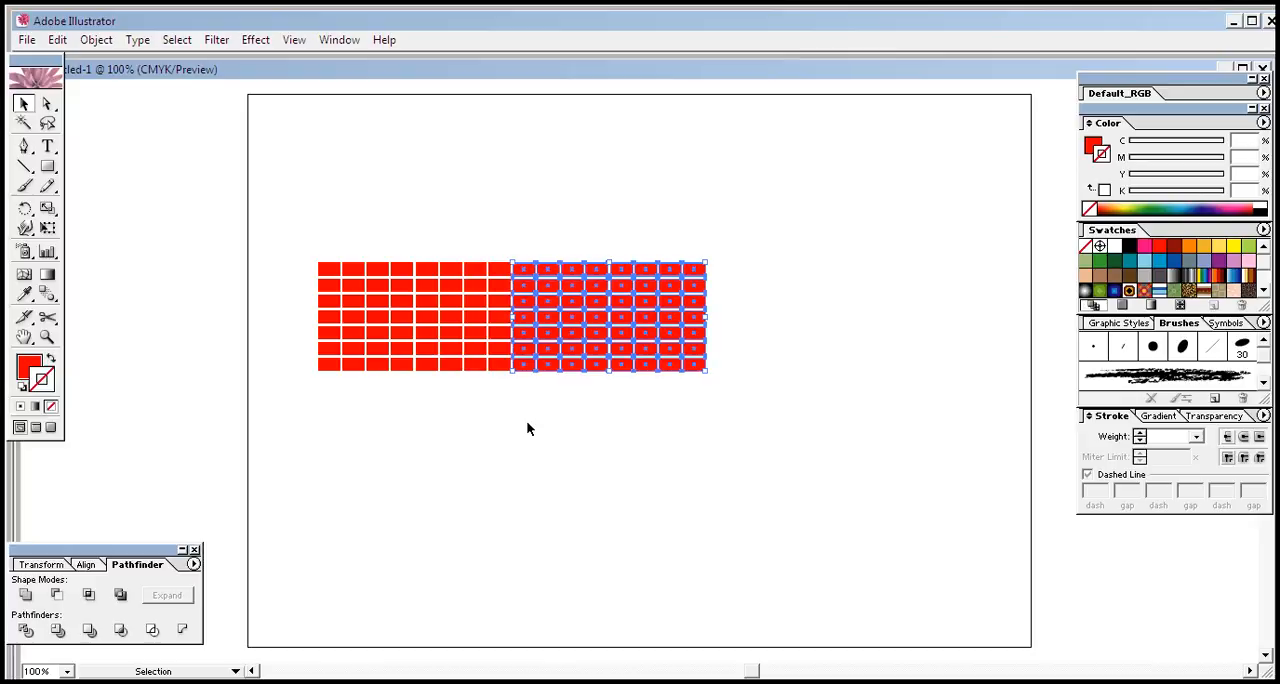
click(522, 432)
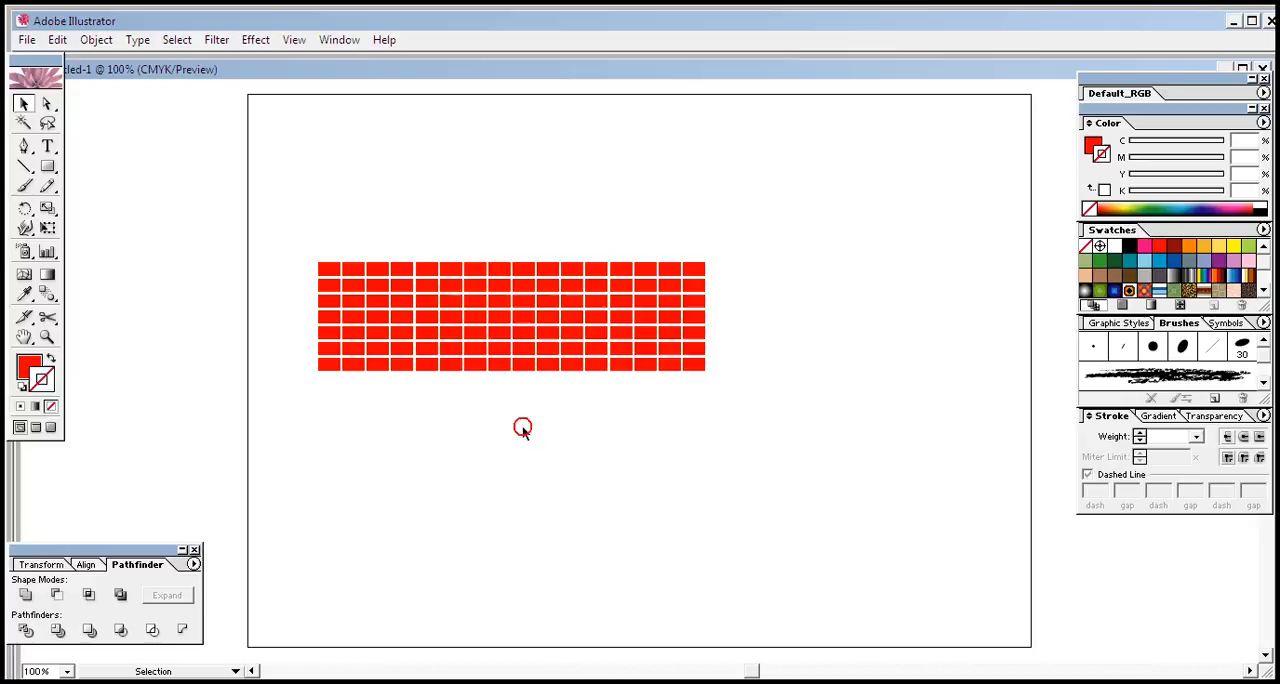
Save the complete grid of red rectangles as a new symbol
drag(299, 215, 739, 424)
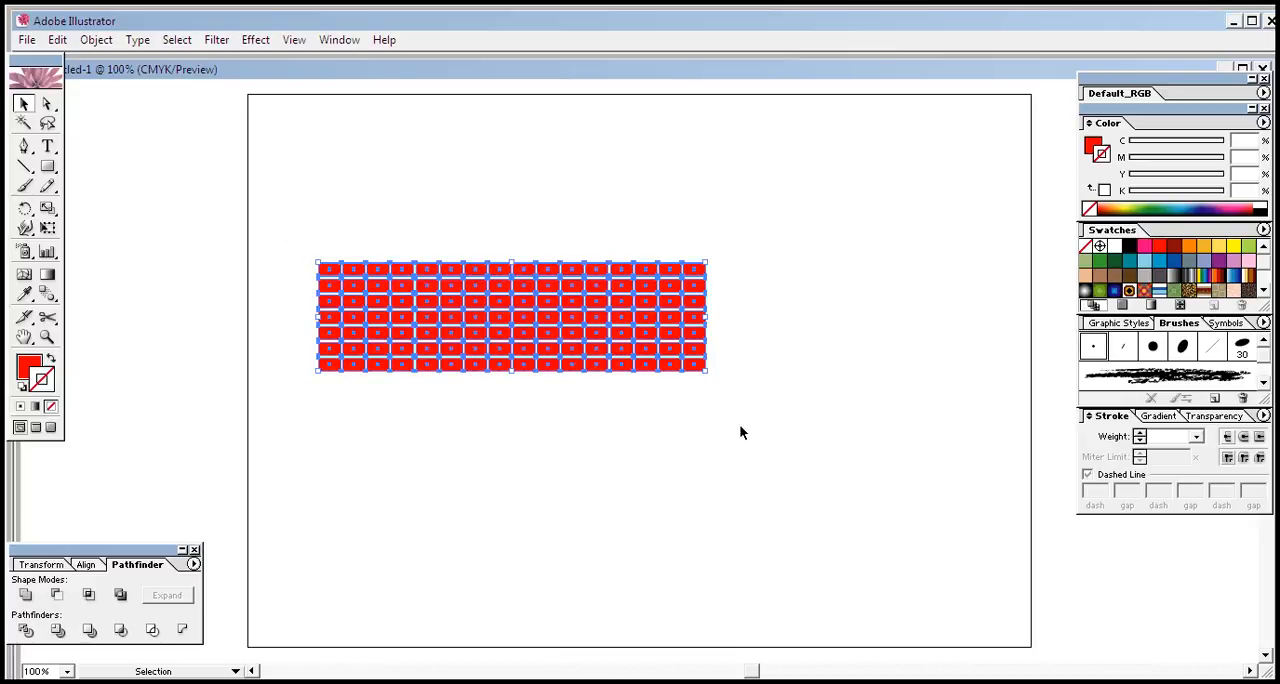
click(1237, 327)
drag(668, 338, 1208, 376)
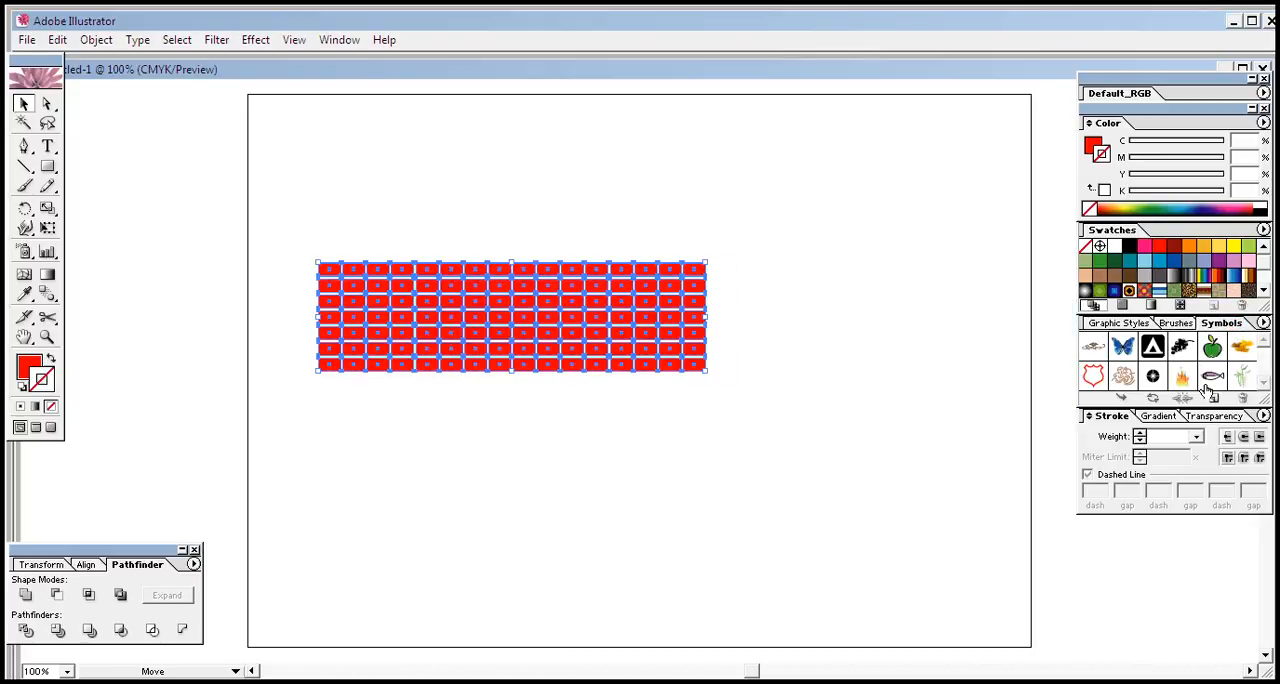
Delete the whole grid of red rectangles from the artboard
click(804, 490)
drag(749, 274, 349, 483)
drag(786, 226, 270, 542)
key(Delete)
click(355, 357)
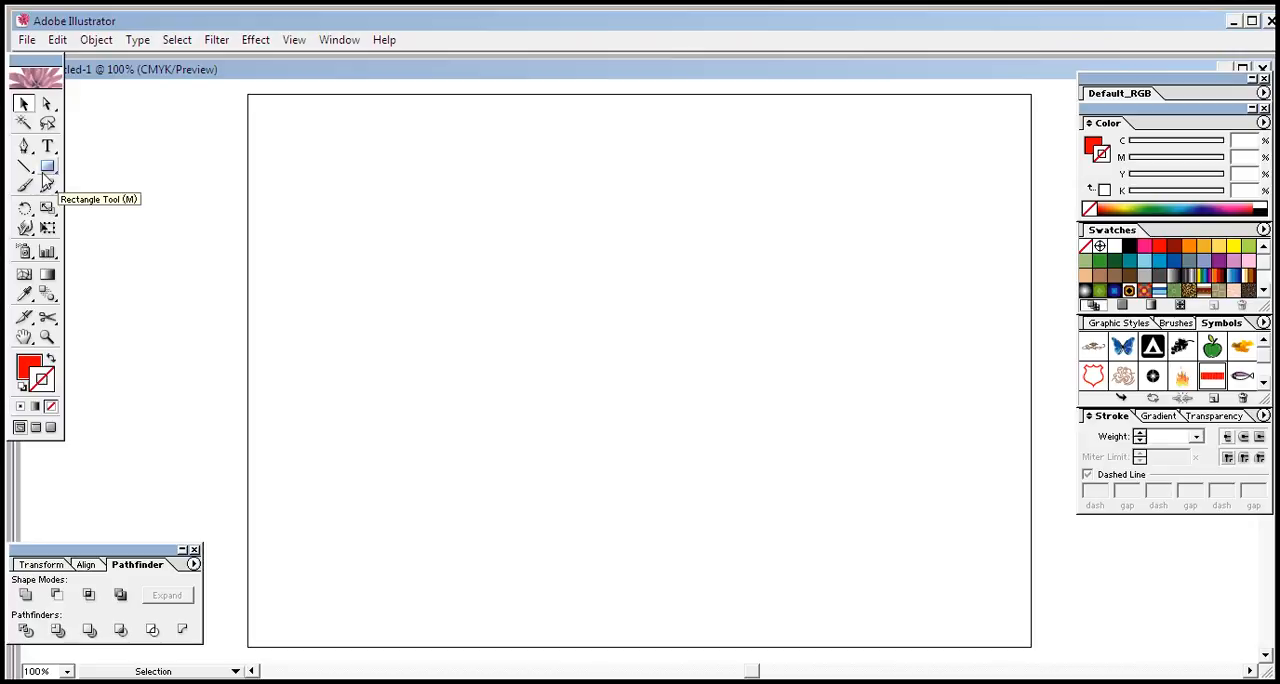
Draw a tall red rectangle on the artboard's left half and shift its upper-left anchor point inward to slant that side
mouse_move(52, 175)
mouse_down()
mouse_move(89, 171)
mouse_move(50, 171)
mouse_up()
drag(331, 164, 520, 587)
click(47, 104)
click(297, 130)
click(331, 163)
key(Right)
key(Right)
key(Right)
key(Right)
key(Right)
key(Right)
key(Right)
key(Right)
key(Right)
key(Right)
key(Right)
key(Right)
key(Right)
key(Right)
key(Right)
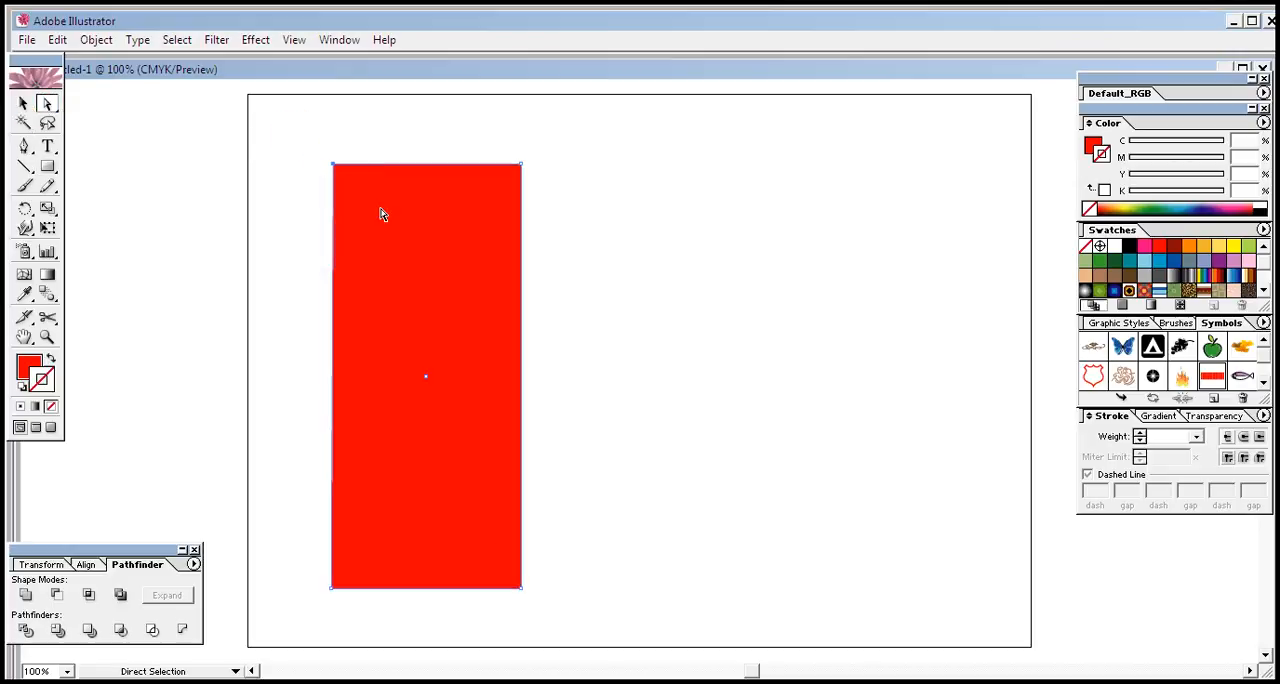
key(Right)
key(Right)
key(Right)
key(Right)
key(Right)
key(Right)
key(Right)
key(Right)
key(Right)
key(Right)
key(Right)
key(Right)
key(Right)
key(Right)
key(Right)
key(Right)
key(Right)
key(Right)
key(Right)
key(Right)
click(558, 232)
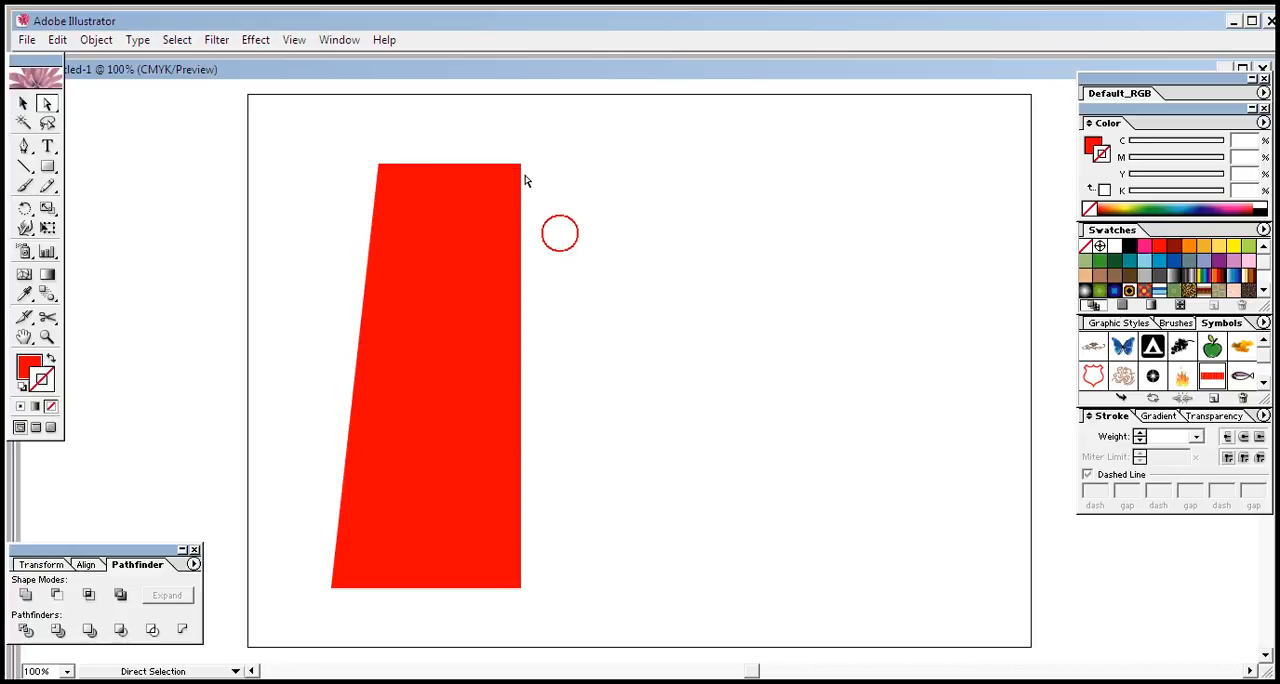
Shift the tall shape's upper-right anchor point inward so the shape tapers toward a narrow top
click(520, 164)
key(Left)
key(Left)
key(Left)
key(Left)
key(Left)
key(Left)
key(Left)
key(Left)
key(Left)
key(Left)
key(Left)
key(Left)
key(Left)
key(Left)
key(Left)
key(Left)
key(Left)
key(Left)
key(Left)
key(Left)
key(Left)
key(Left)
key(Left)
key(Left)
key(Left)
key(Left)
key(Left)
key(Left)
key(Left)
key(Left)
key(Left)
key(Left)
key(Left)
key(Left)
key(Left)
key(Left)
key(Left)
key(Left)
key(Left)
key(Left)
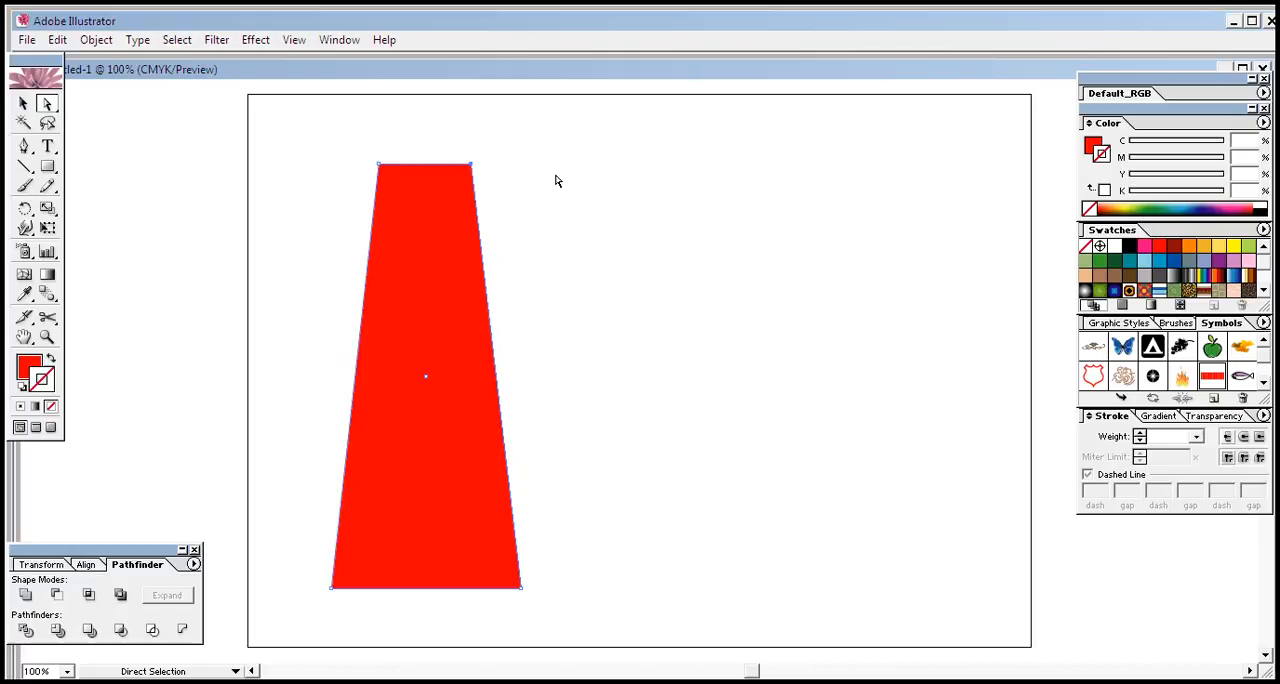
key(Left)
key(Left)
key(Left)
key(Left)
key(Left)
key(Left)
key(Left)
key(Left)
key(Left)
key(Left)
key(Left)
key(Left)
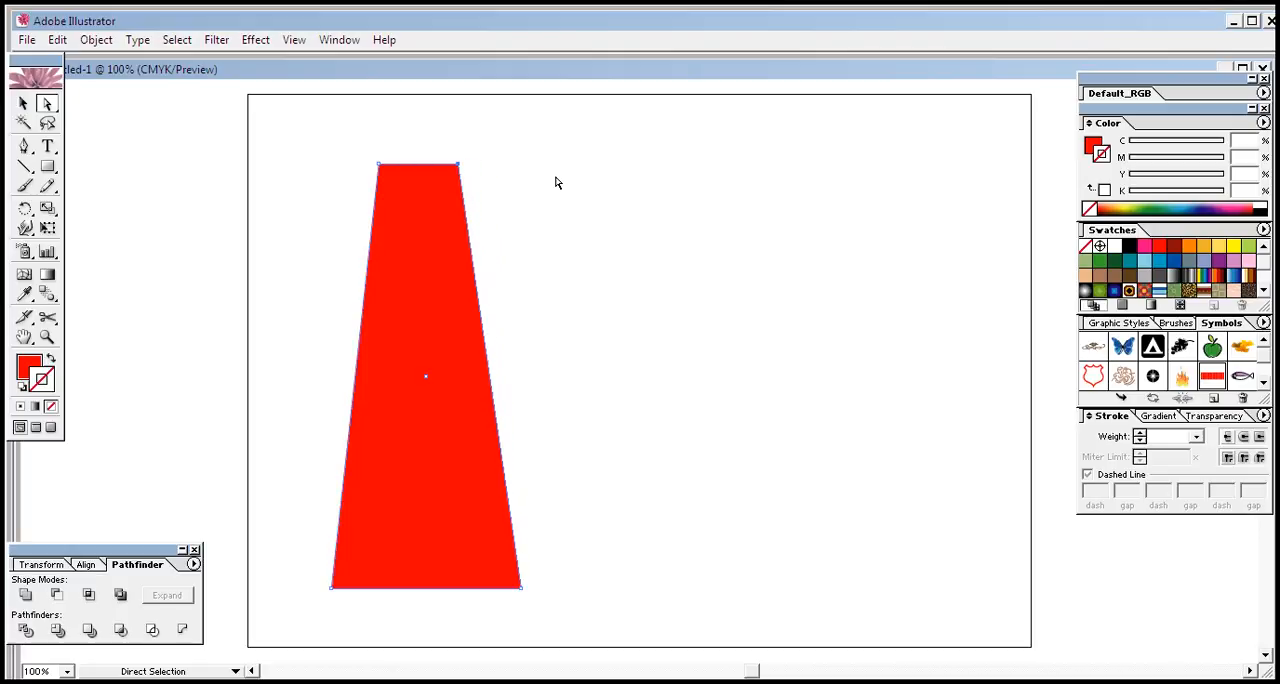
Nudge the tapered shape's left edge slightly to the right and deselect the shape
click(380, 173)
key(Right)
key(Right)
key(Right)
key(Right)
key(Right)
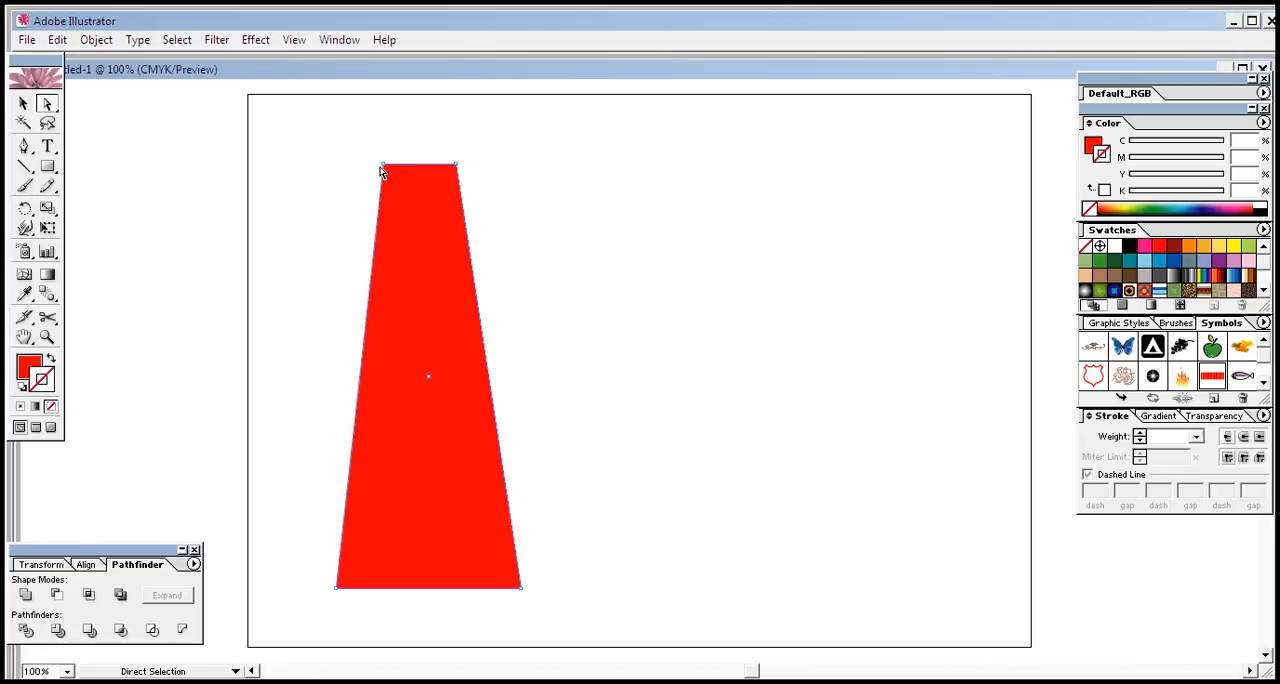
click(23, 103)
click(295, 176)
drag(49, 169, 84, 172)
click(71, 170)
click(748, 357)
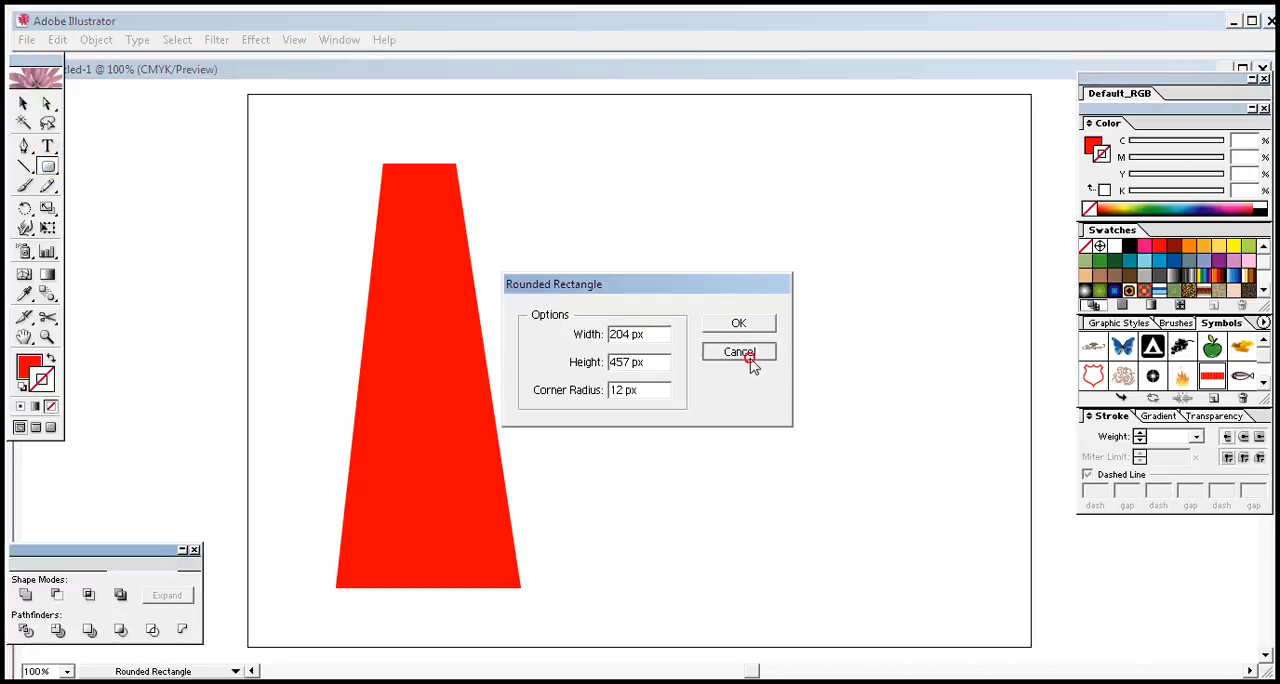
Draw a red rectangle covering the left half of the tapered shape and extending past its top and bottom
drag(48, 168, 58, 168)
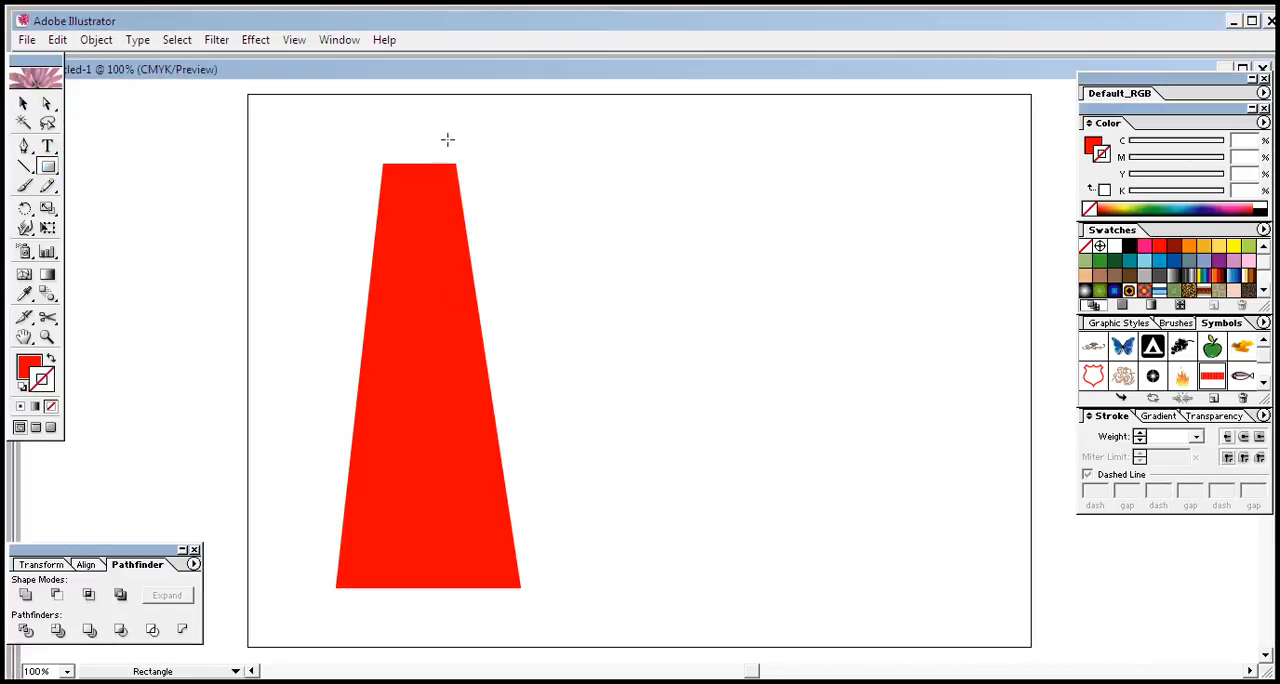
drag(422, 141, 310, 629)
click(23, 103)
click(536, 260)
Divide the tapered shape and the overlapping rectangle along their shared edges, then ungroup and deselect the resulting pieces
drag(552, 137, 307, 440)
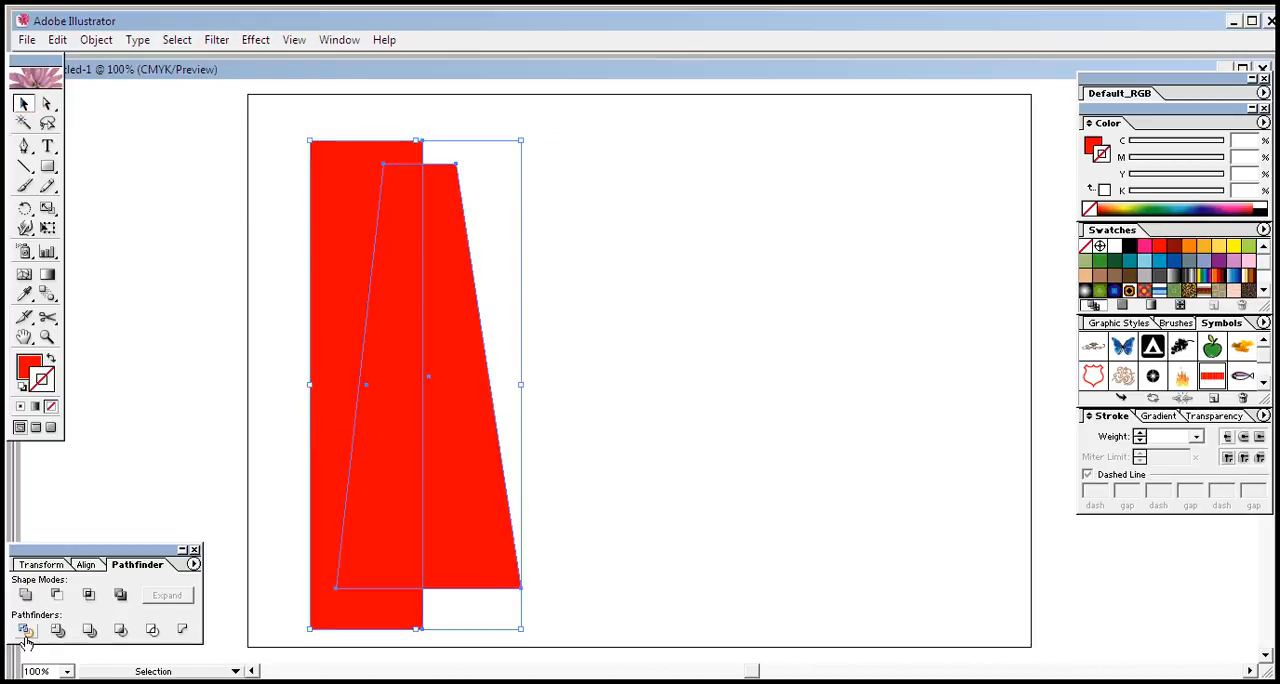
right_click(396, 442)
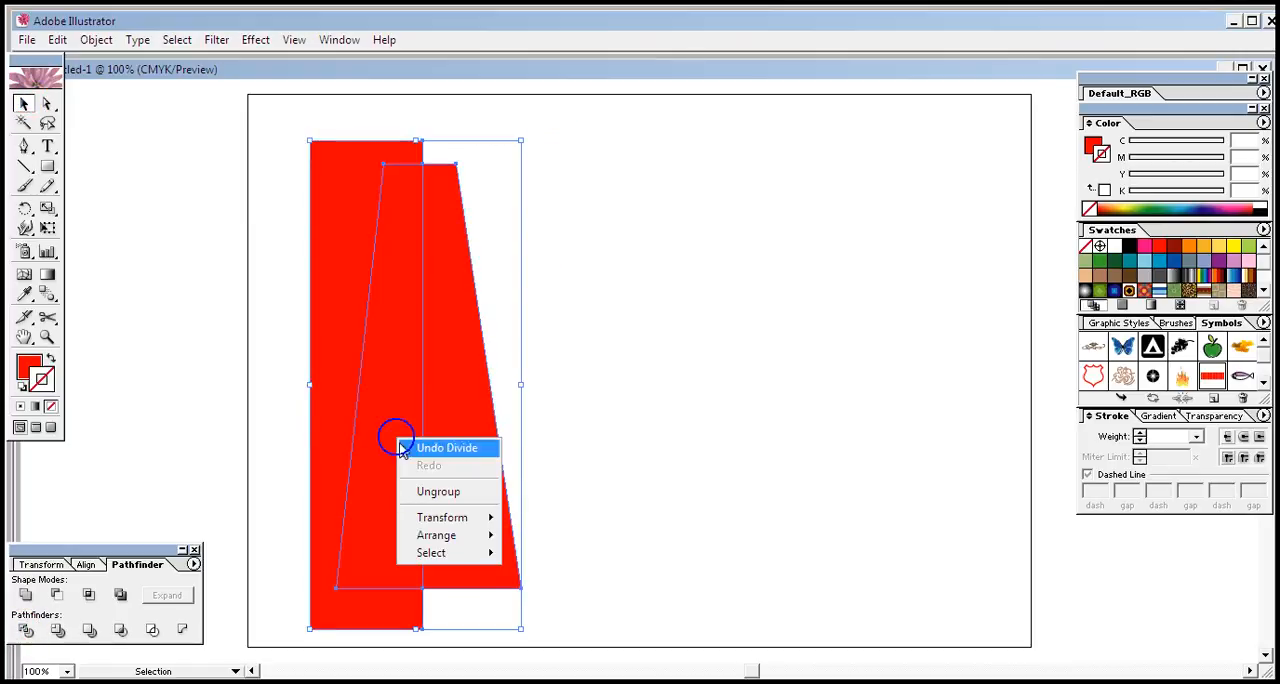
click(440, 495)
click(580, 431)
Delete the rectangle's outer remainder and the left half of the tapered shape, keeping only the right half
click(330, 372)
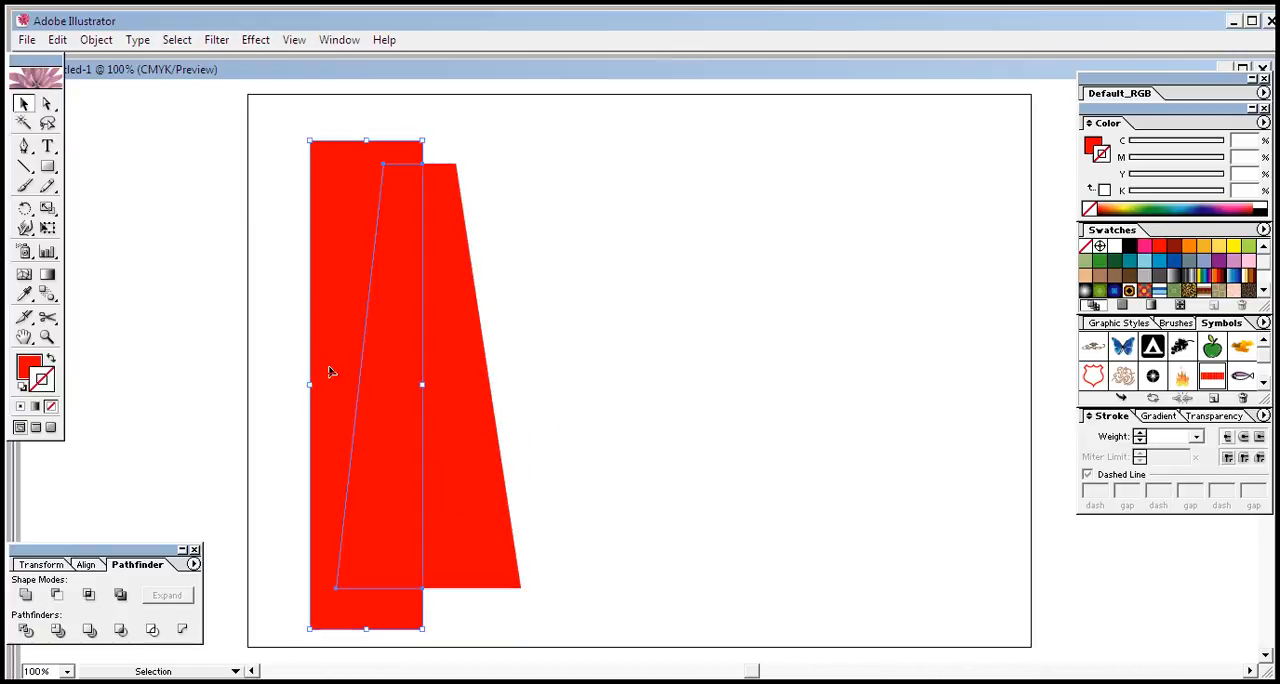
key(Delete)
click(390, 396)
key(Delete)
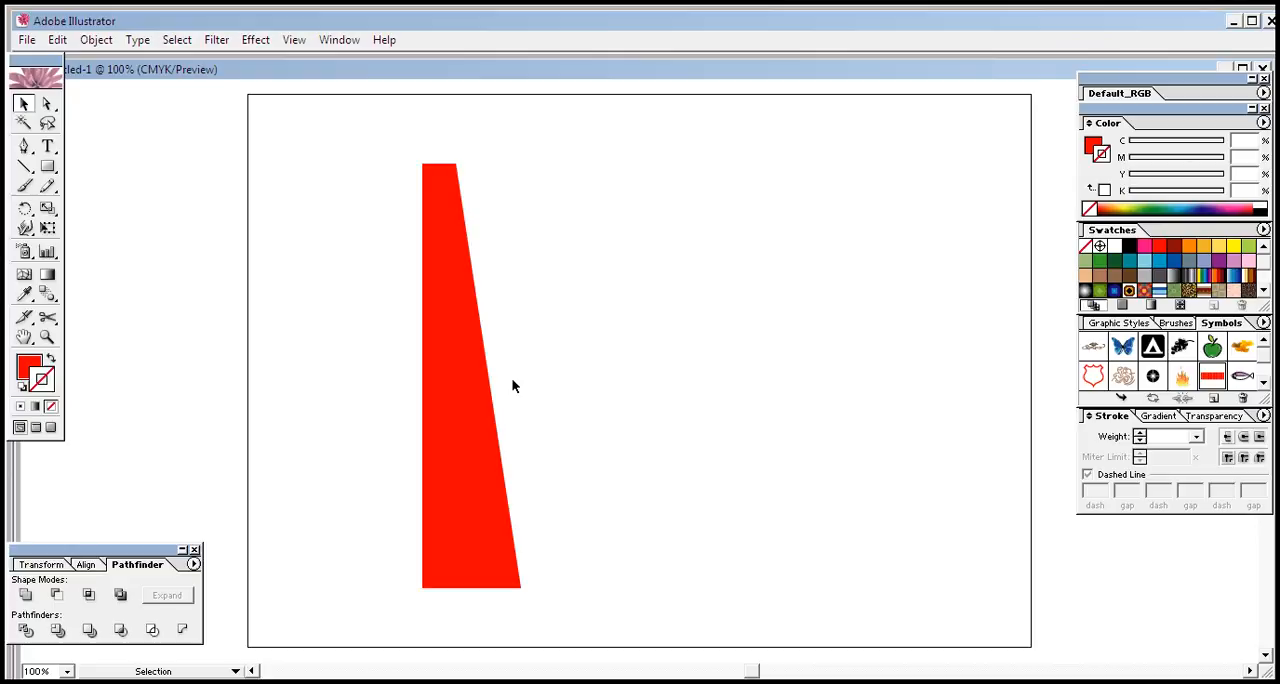
Apply a 3D Revolve effect to the remaining half shape with preview enabled and the position set to Front
click(484, 376)
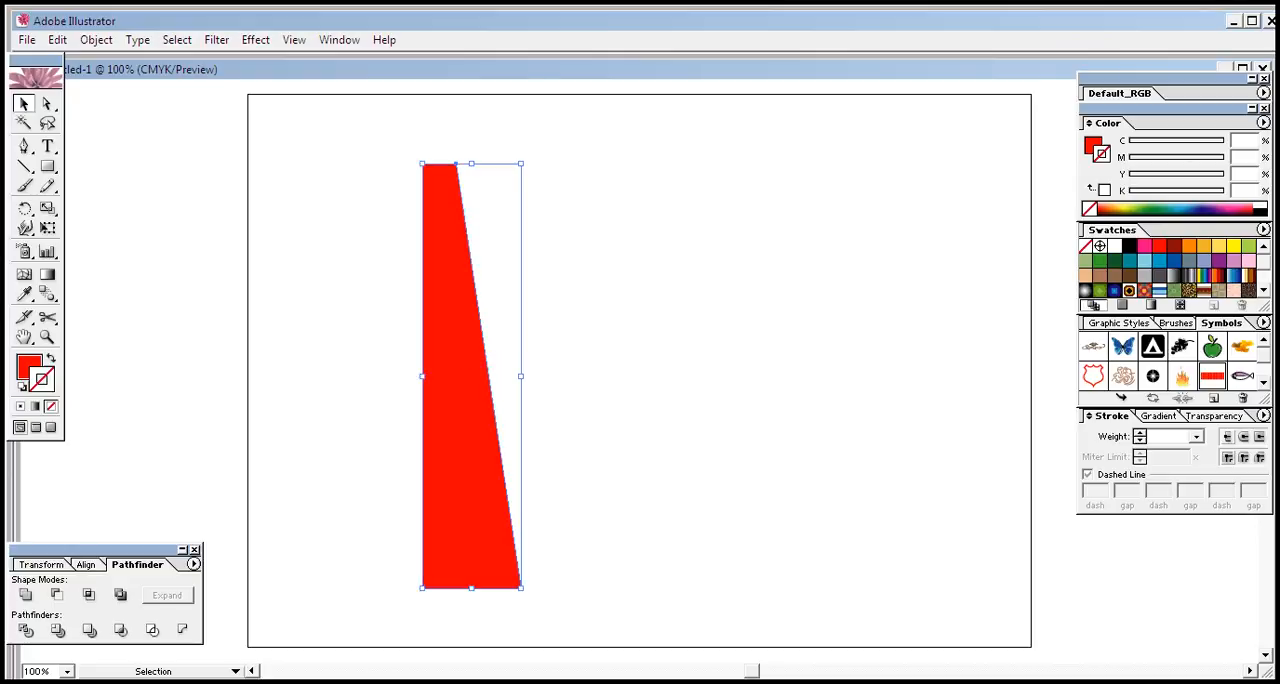
click(438, 262)
click(250, 42)
mouse_move(303, 129)
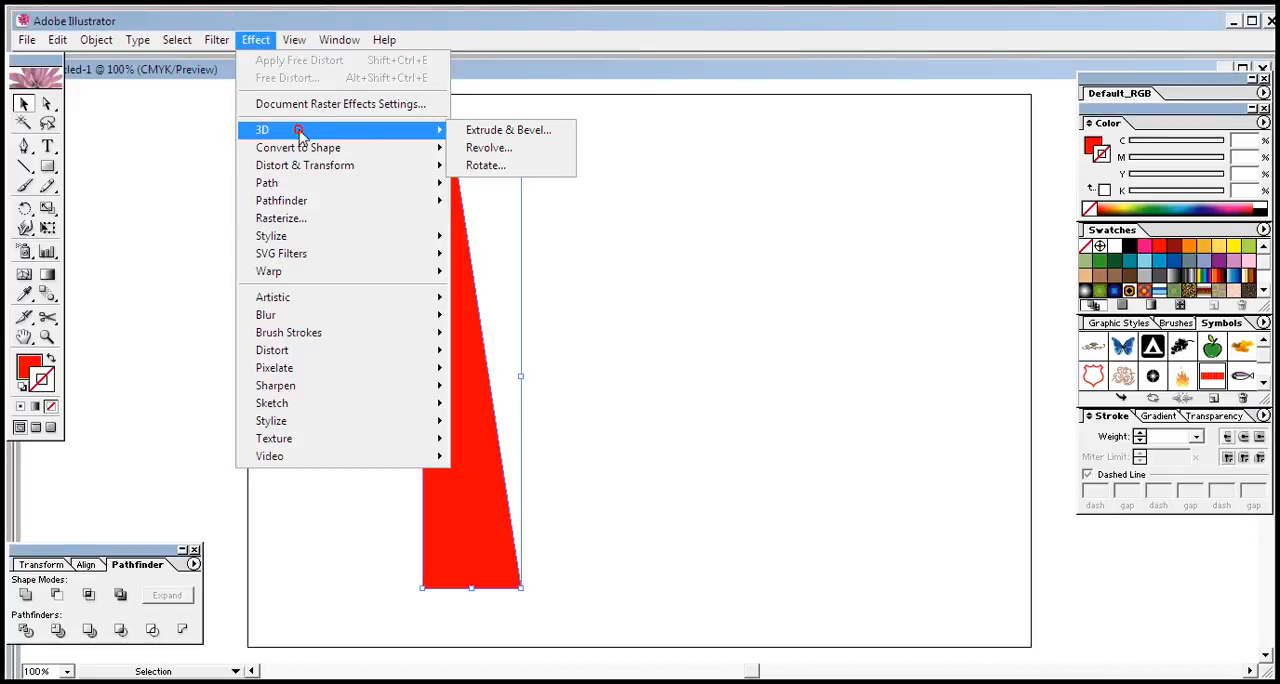
click(514, 152)
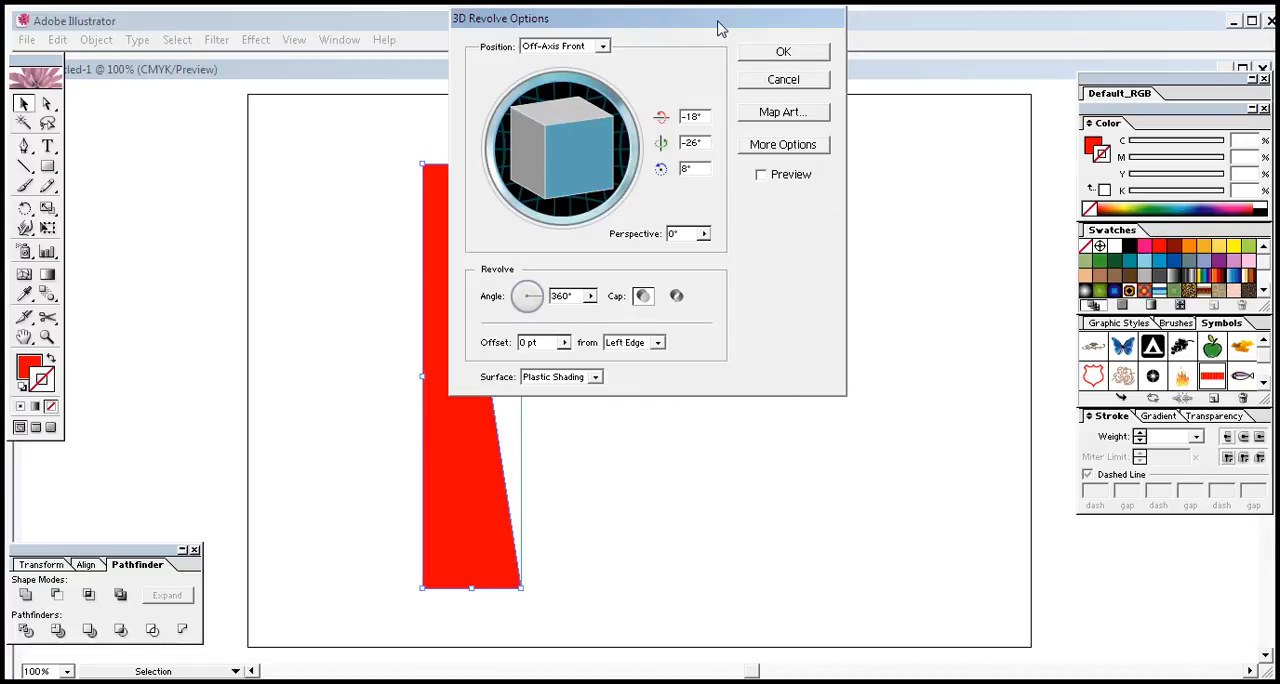
drag(740, 21, 951, 210)
click(967, 363)
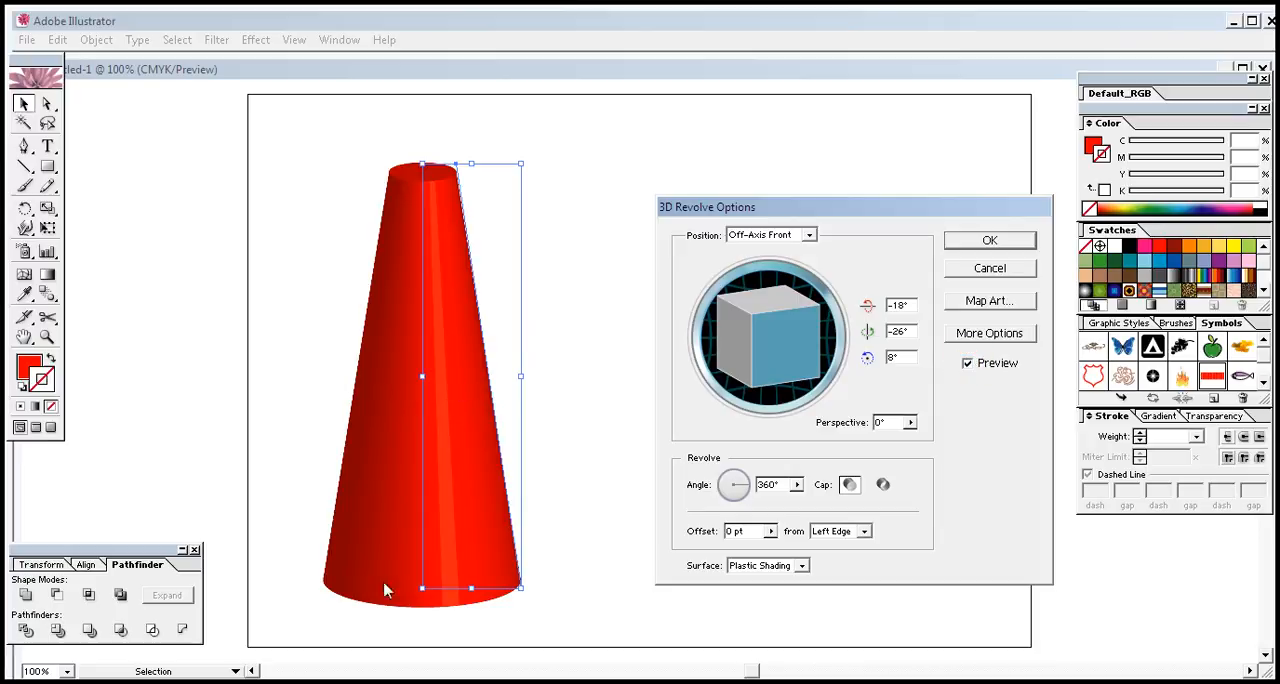
click(811, 236)
click(765, 276)
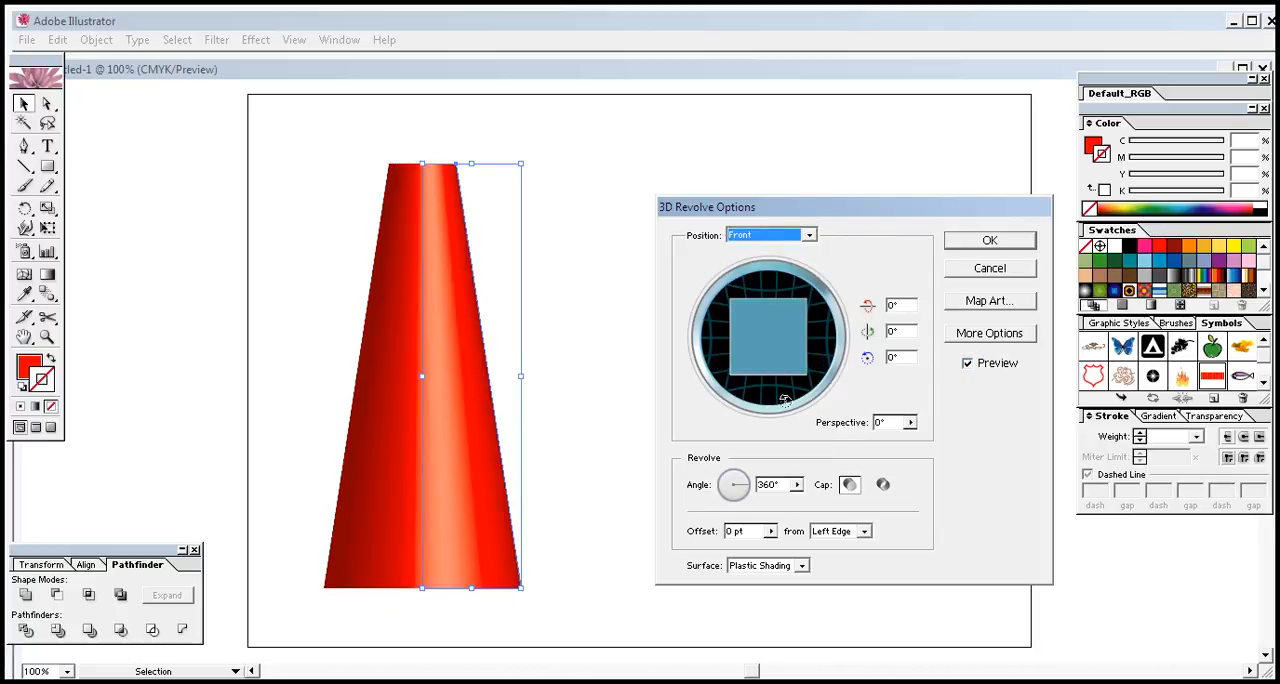
Map the red grid symbol New Symbol onto surface 3 of 3 of the revolved shape with Invisible Geometry enabled
click(985, 302)
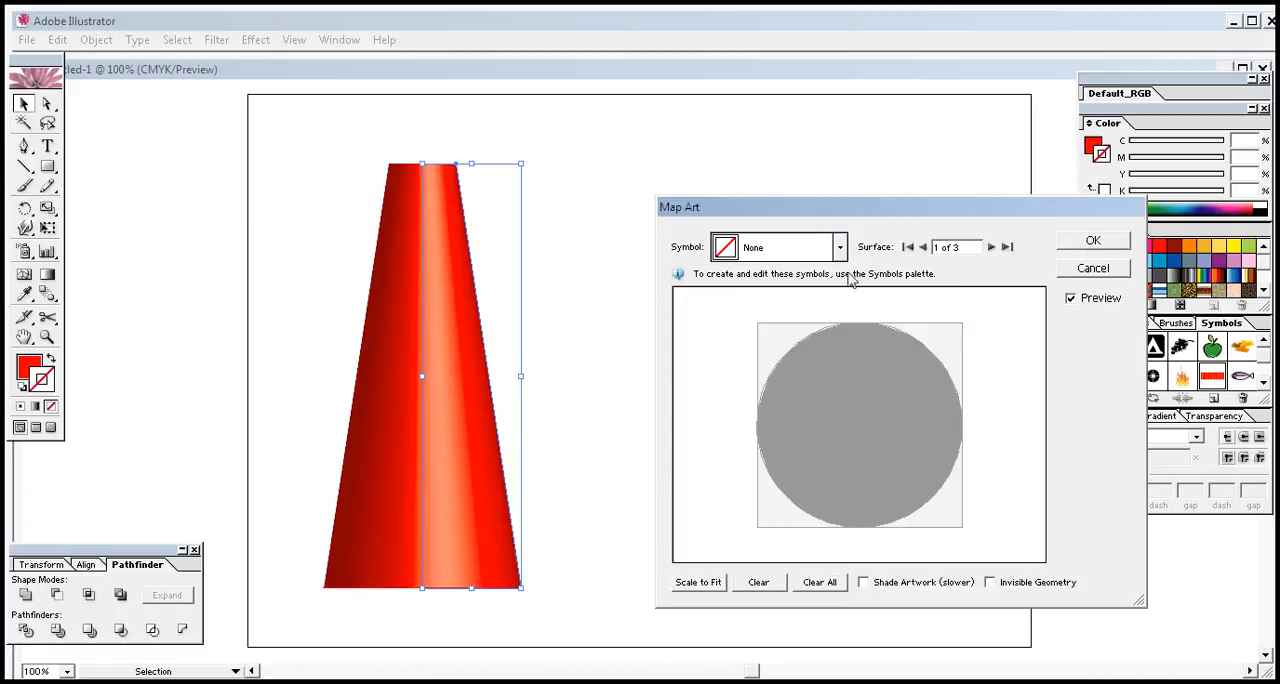
click(989, 583)
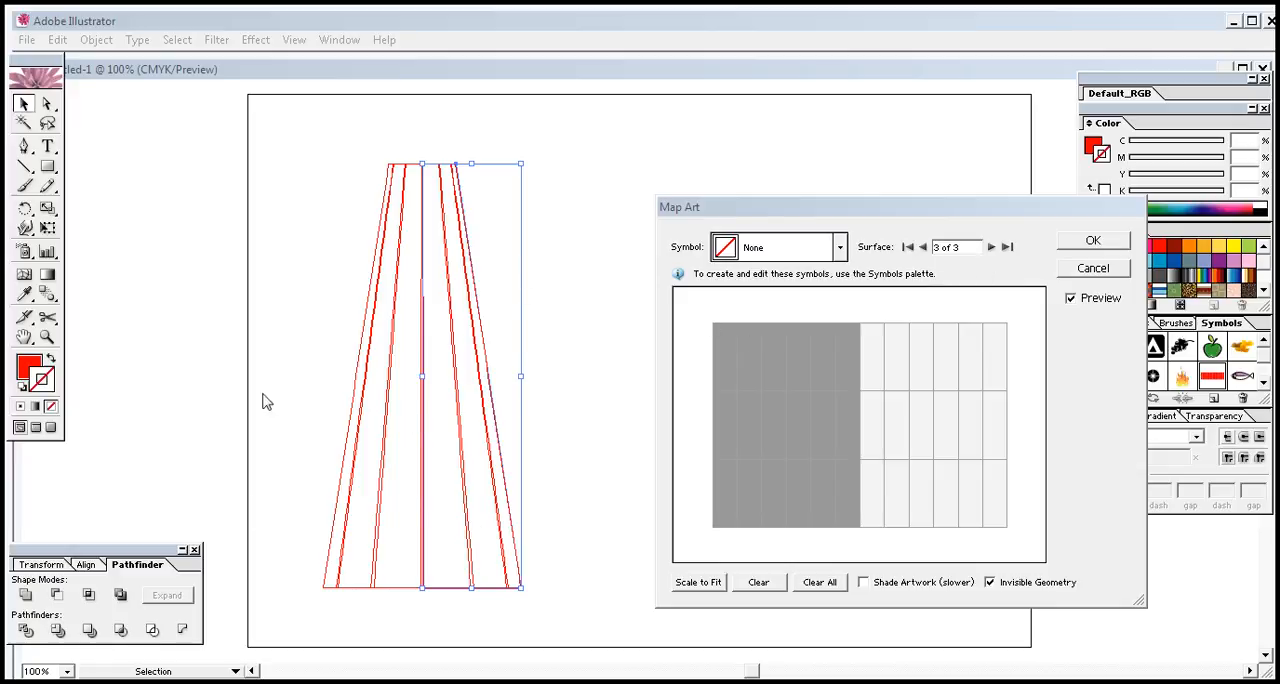
click(840, 250)
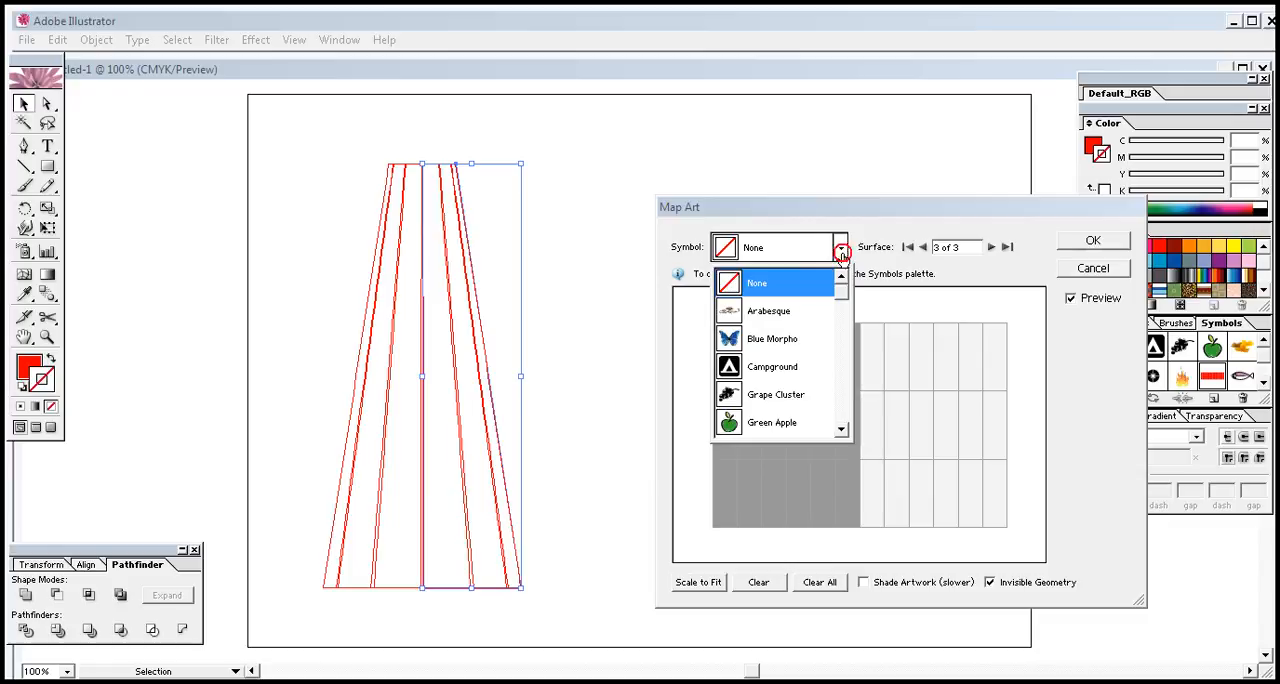
scroll(847, 291, down, 3)
click(770, 371)
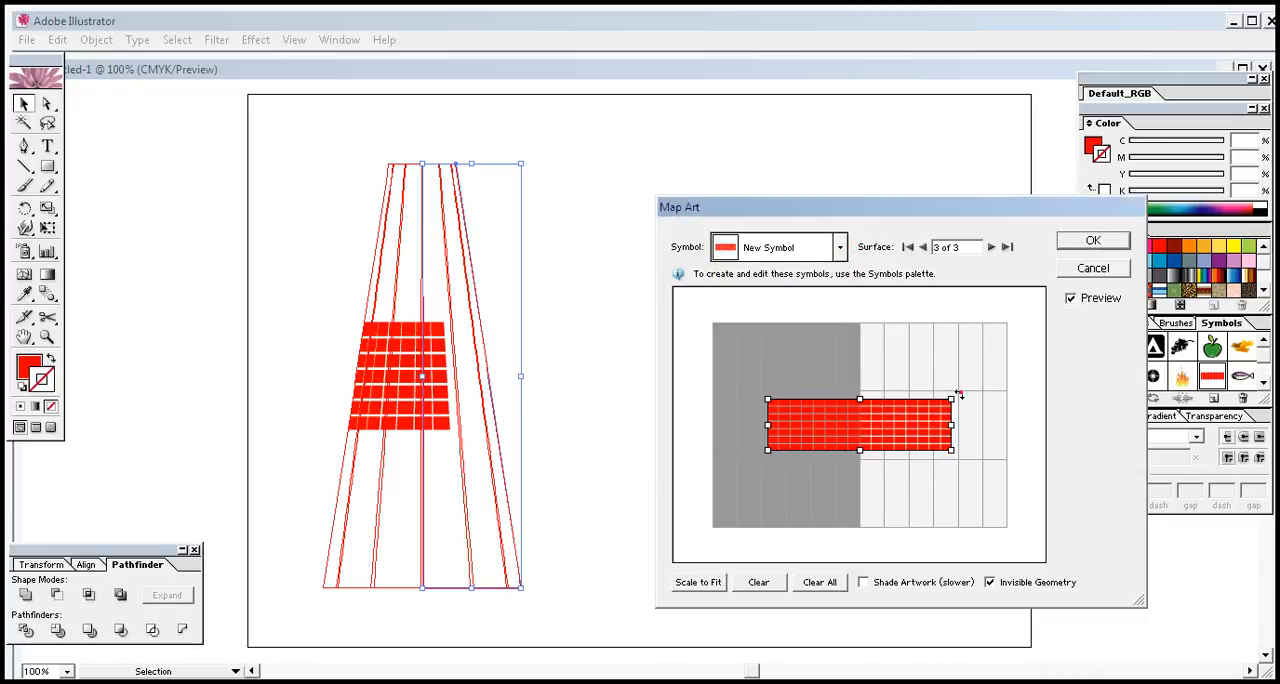
Rotate the mapped symbol to a steep upward diagonal, enlarge it and adjust its fit on the surface map
drag(958, 396, 893, 311)
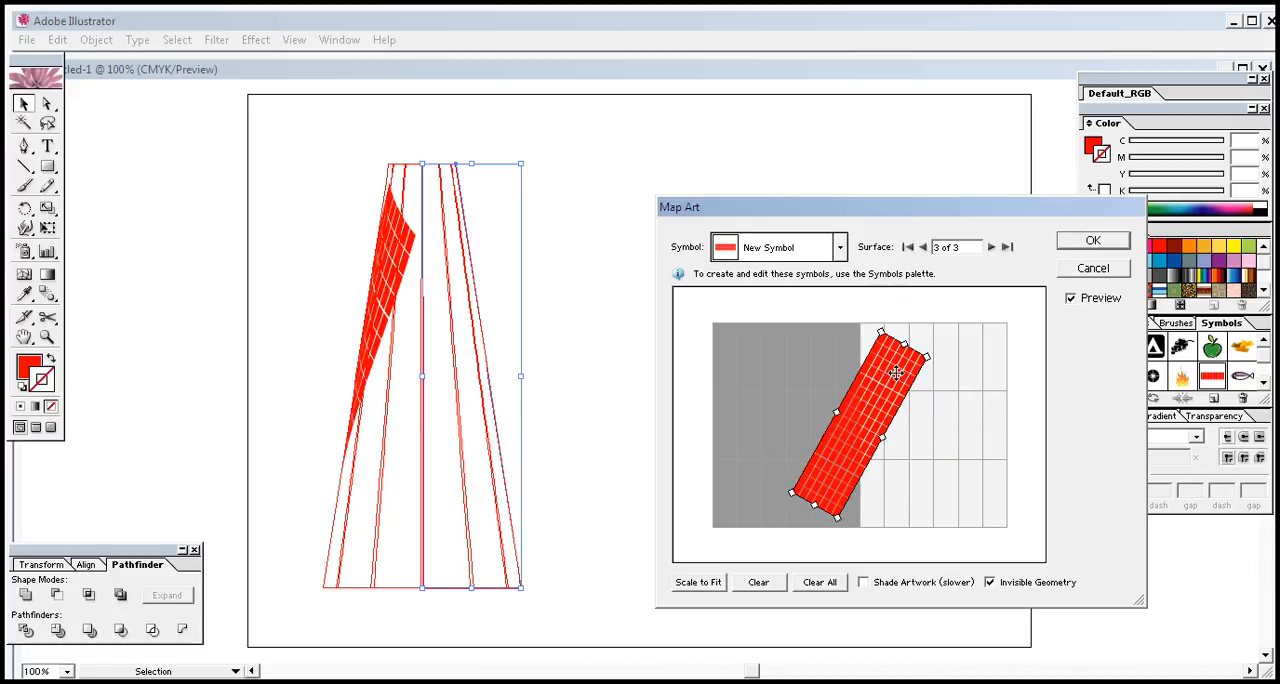
drag(927, 357, 966, 340)
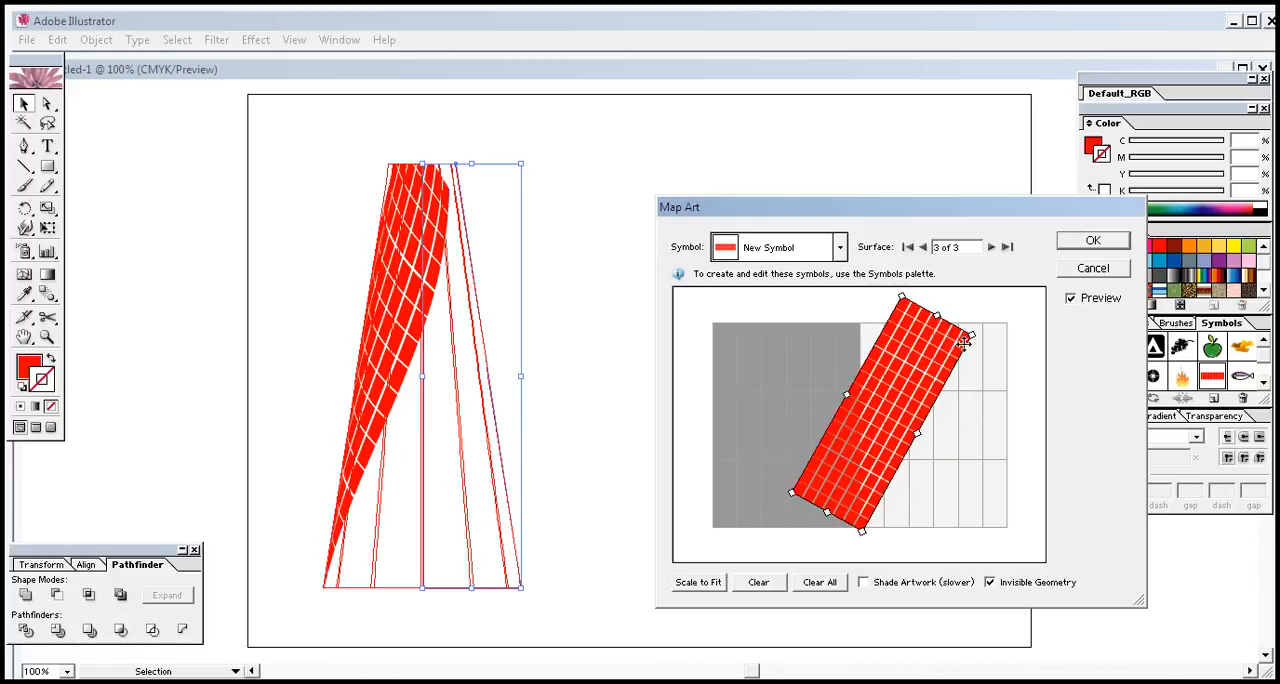
drag(974, 335, 954, 348)
drag(907, 394, 895, 398)
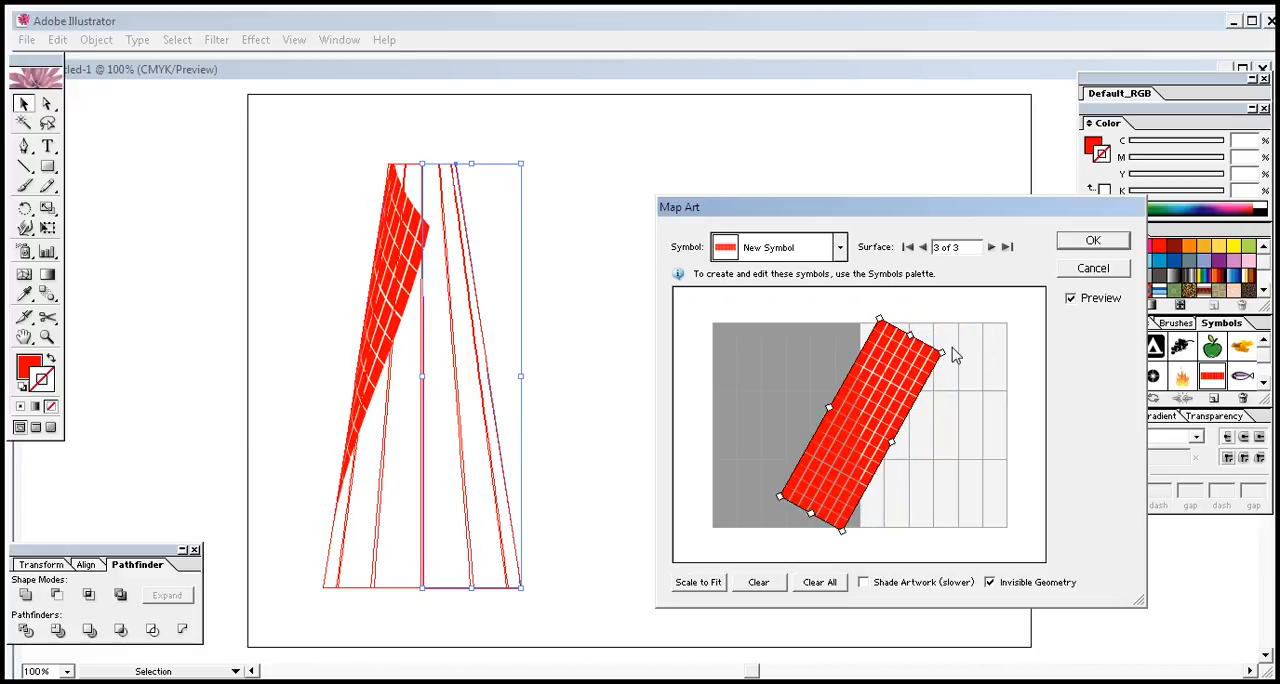
Tilt the mapped symbol further, shift it onto the visible light area and lengthen it past the map's top and bottom
drag(943, 350, 953, 372)
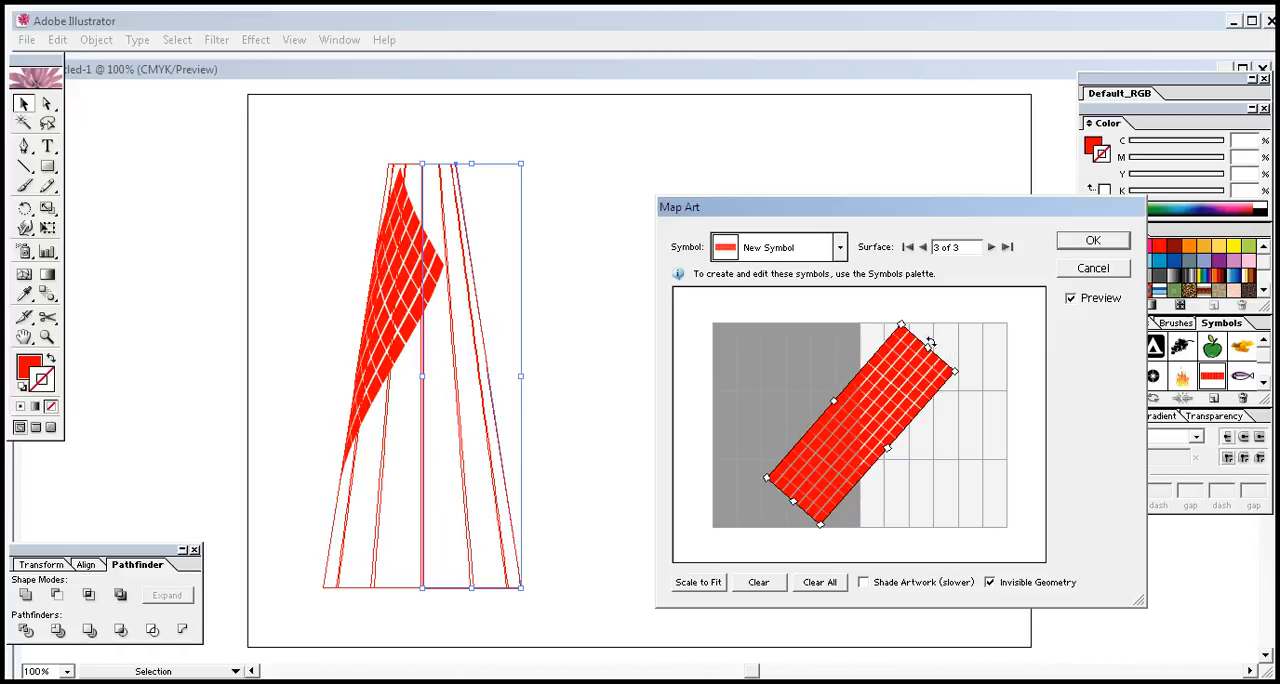
drag(928, 342, 894, 409)
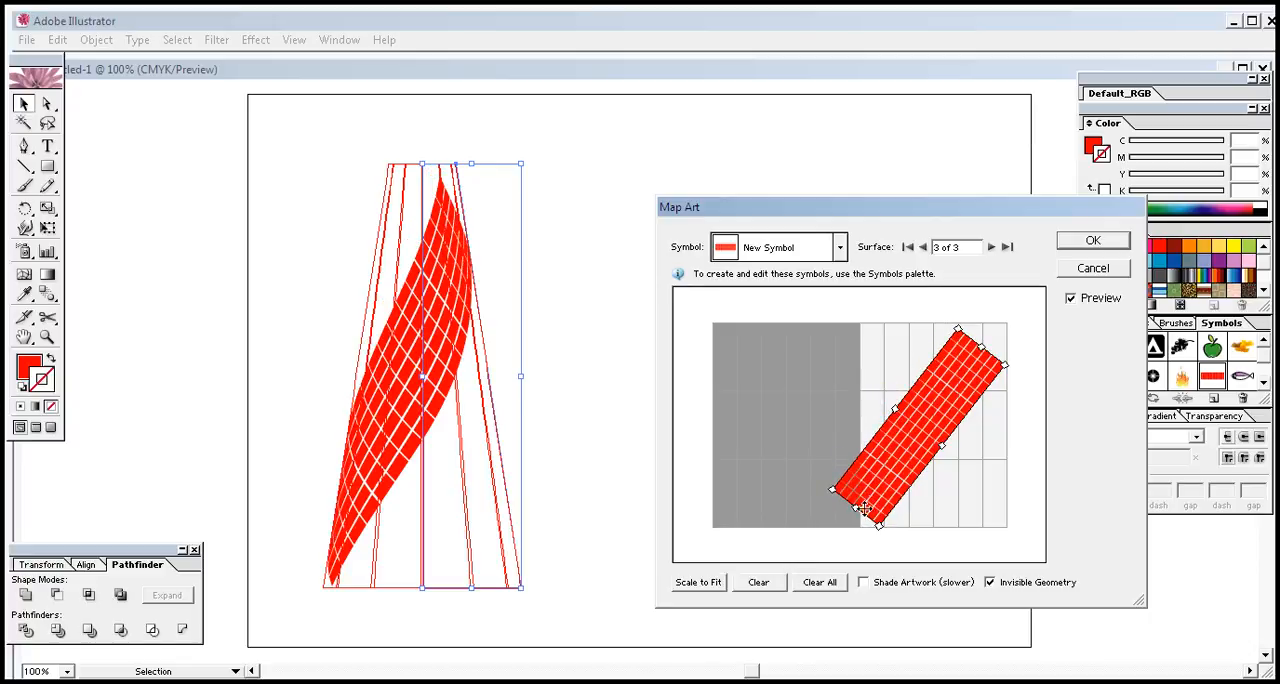
drag(855, 512, 826, 542)
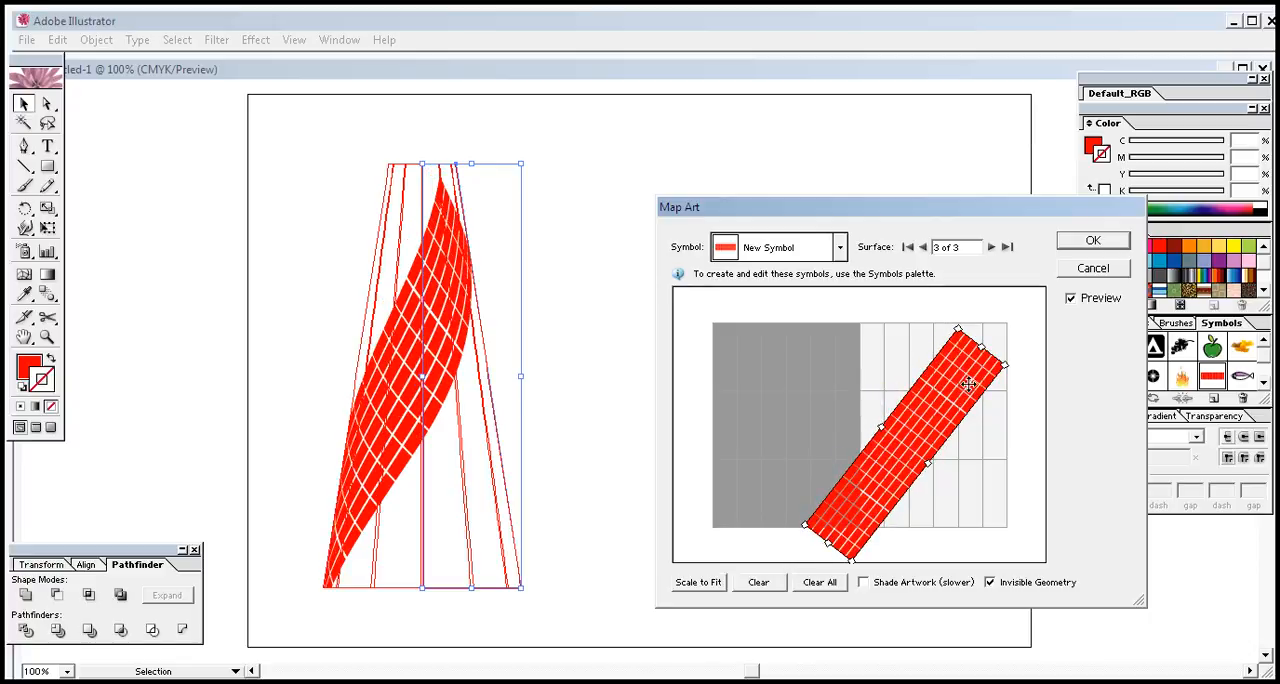
drag(978, 347, 1001, 319)
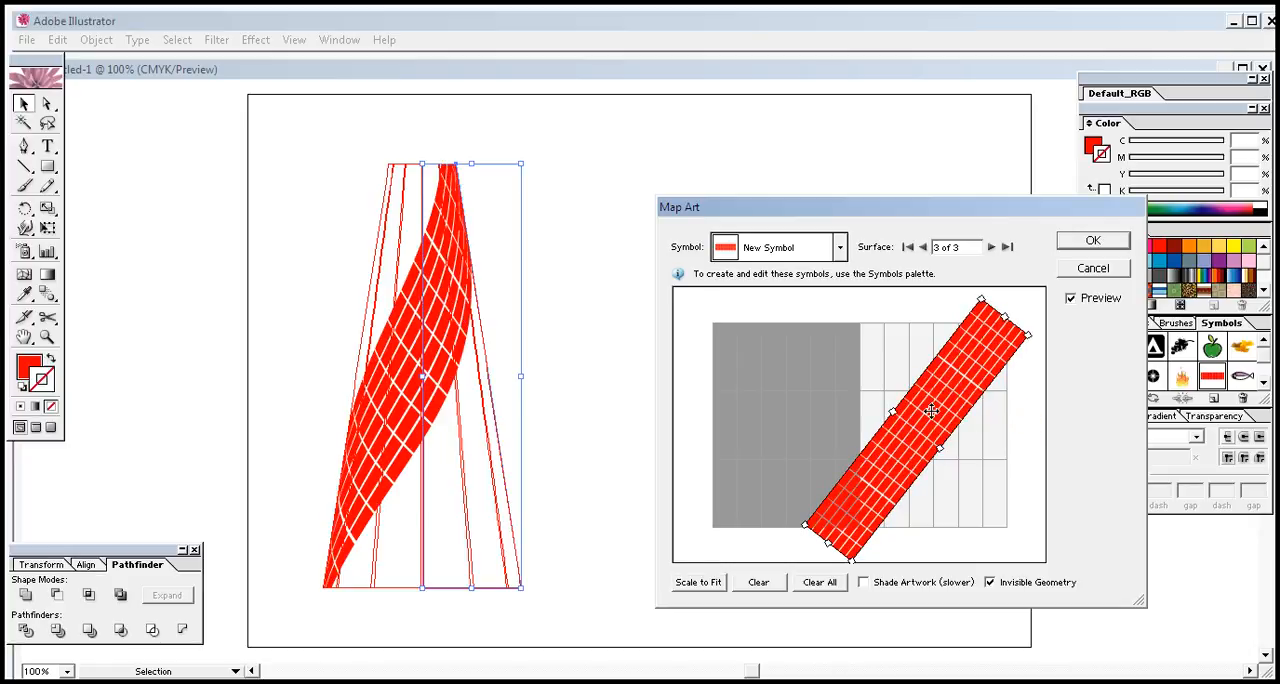
drag(931, 411, 943, 411)
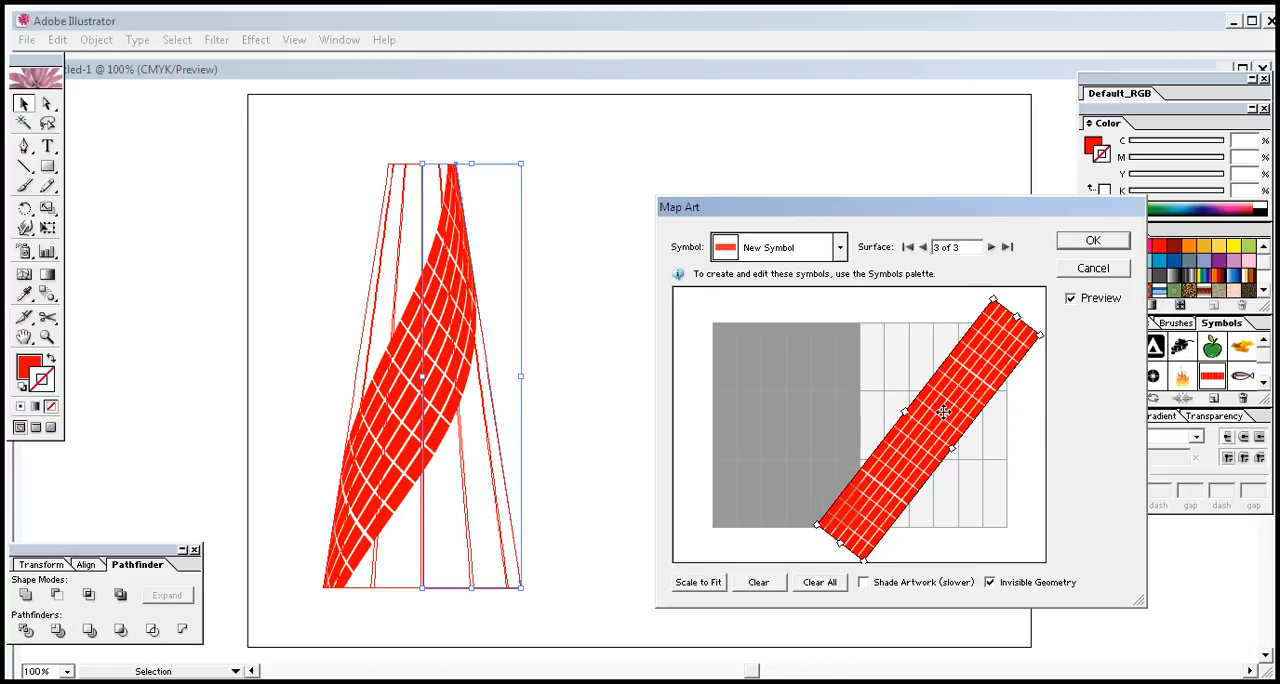
Rotate the mapped symbol to a shallower diagonal, widen it, lower it slightly and apply the map art and revolve settings
mouse_move(1038, 325)
mouse_down()
mouse_move(1024, 305)
mouse_move(1053, 345)
mouse_move(1043, 342)
mouse_up()
click(1052, 338)
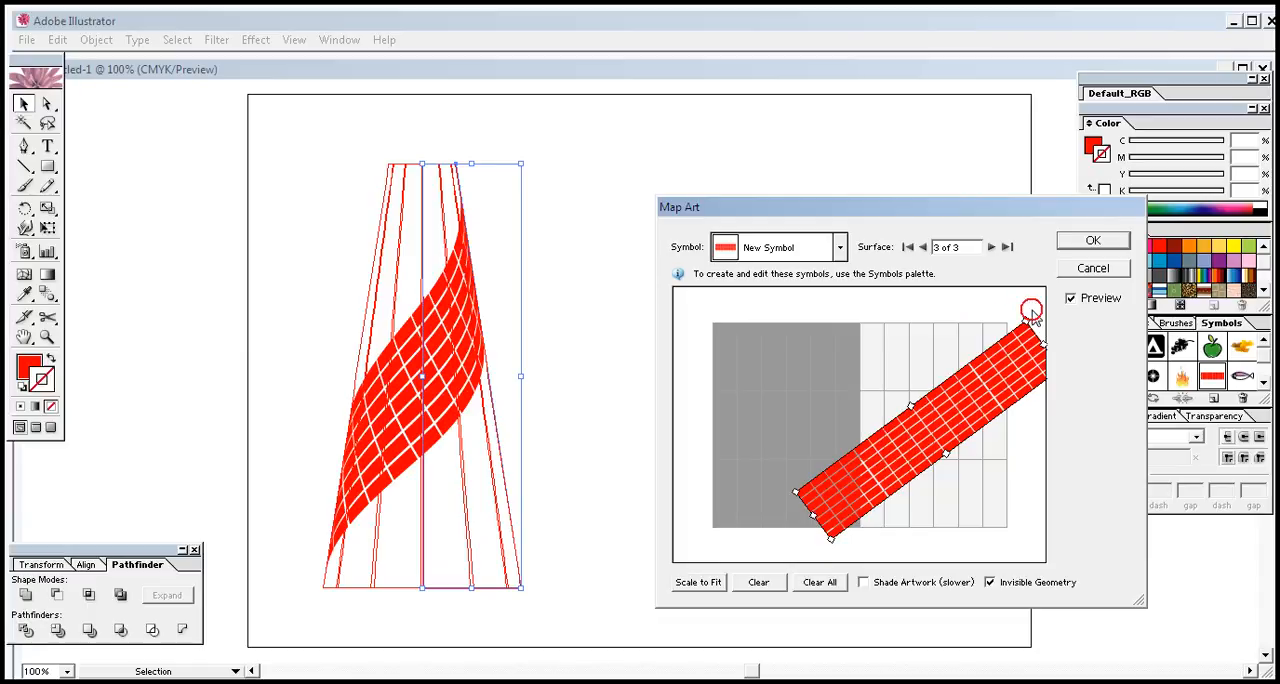
click(1029, 316)
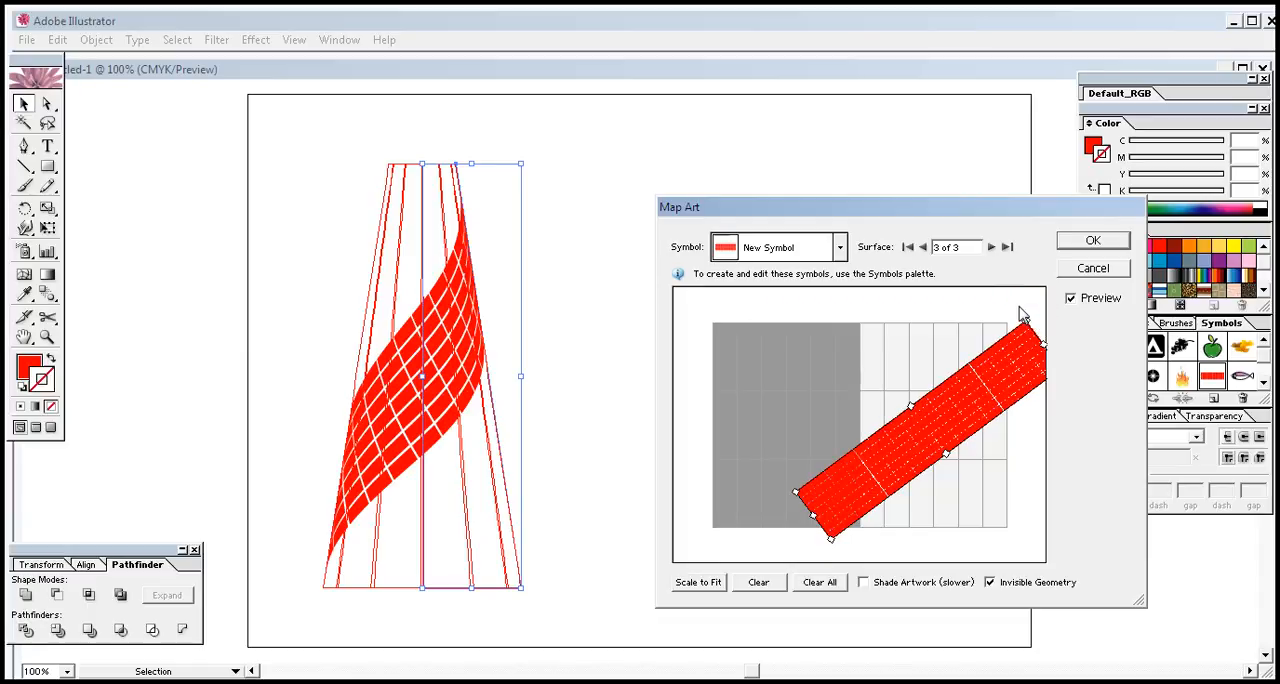
drag(1027, 318, 1018, 314)
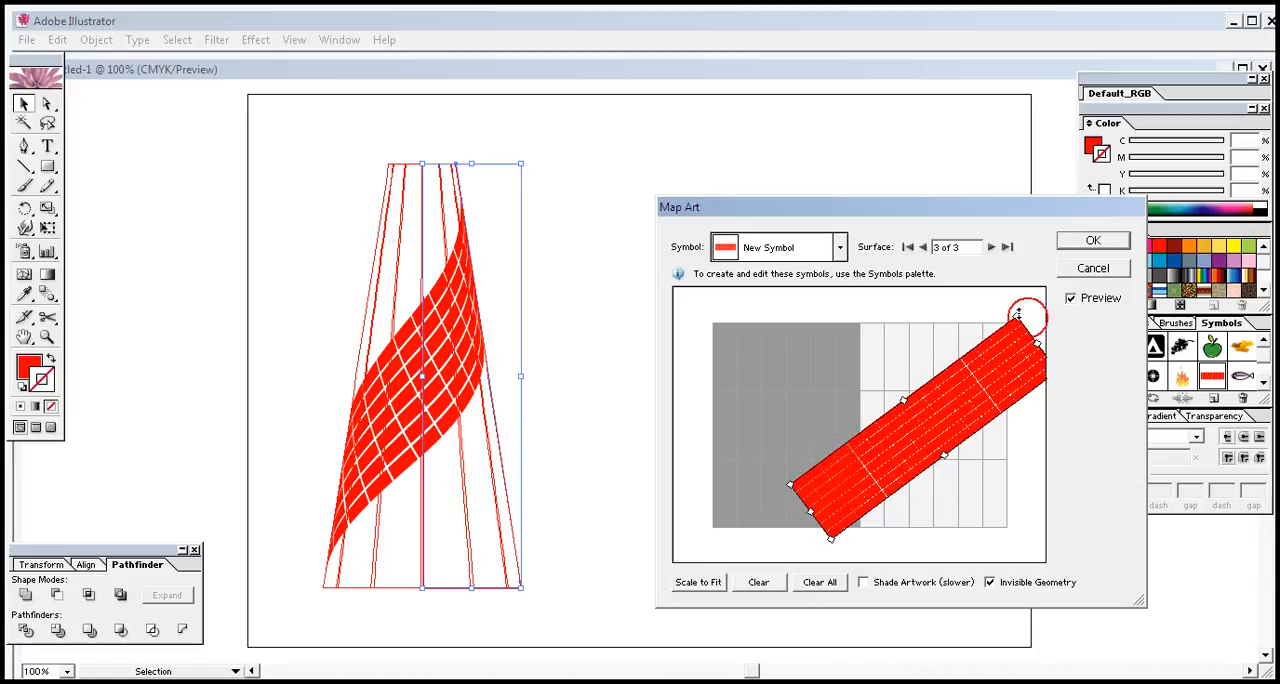
click(1030, 308)
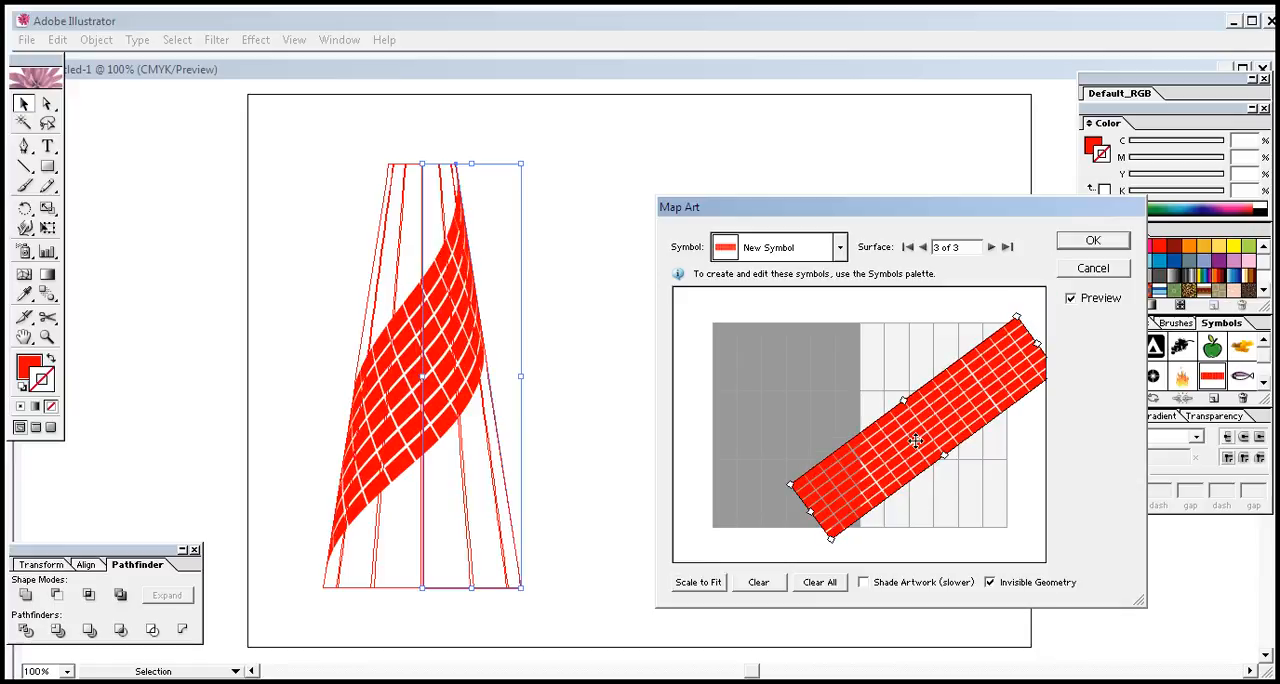
drag(914, 441, 909, 455)
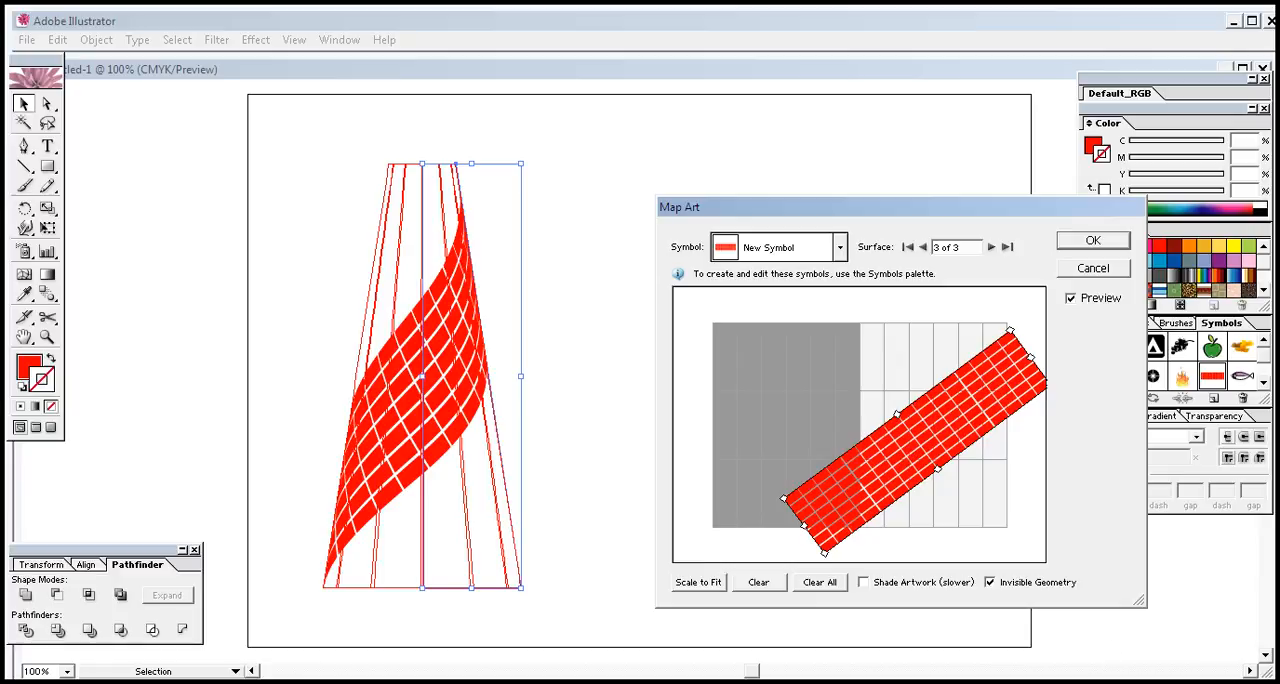
click(1092, 242)
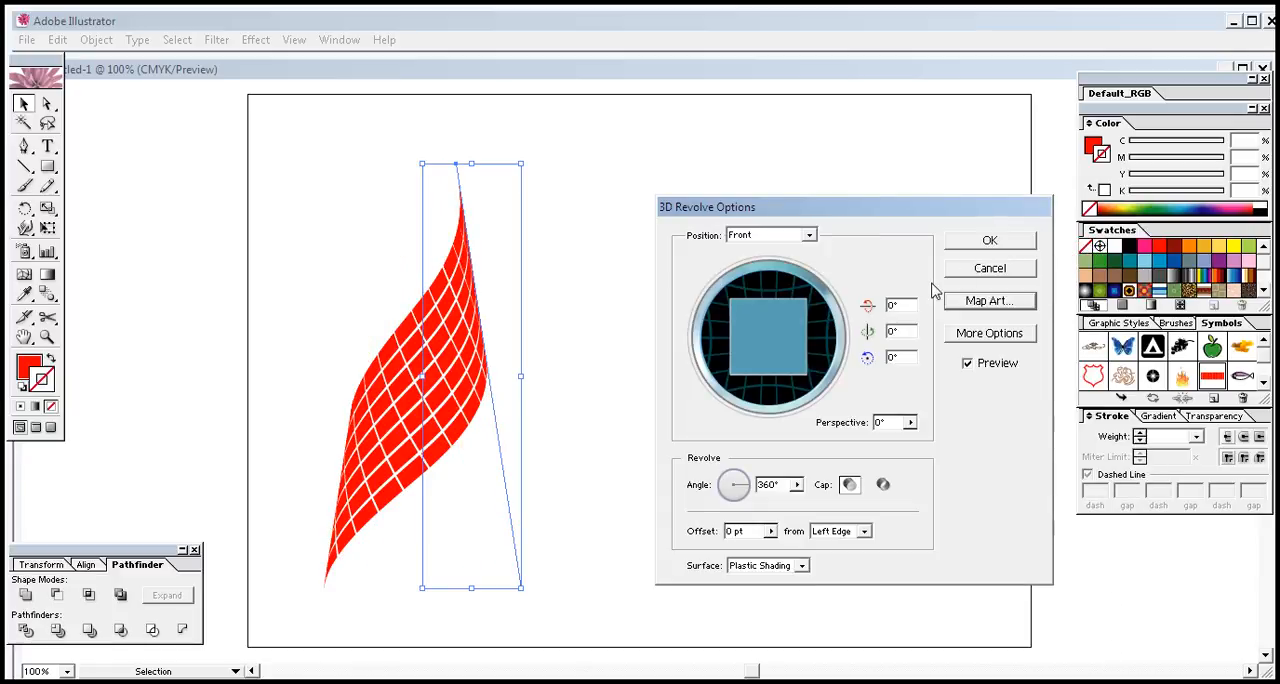
click(990, 241)
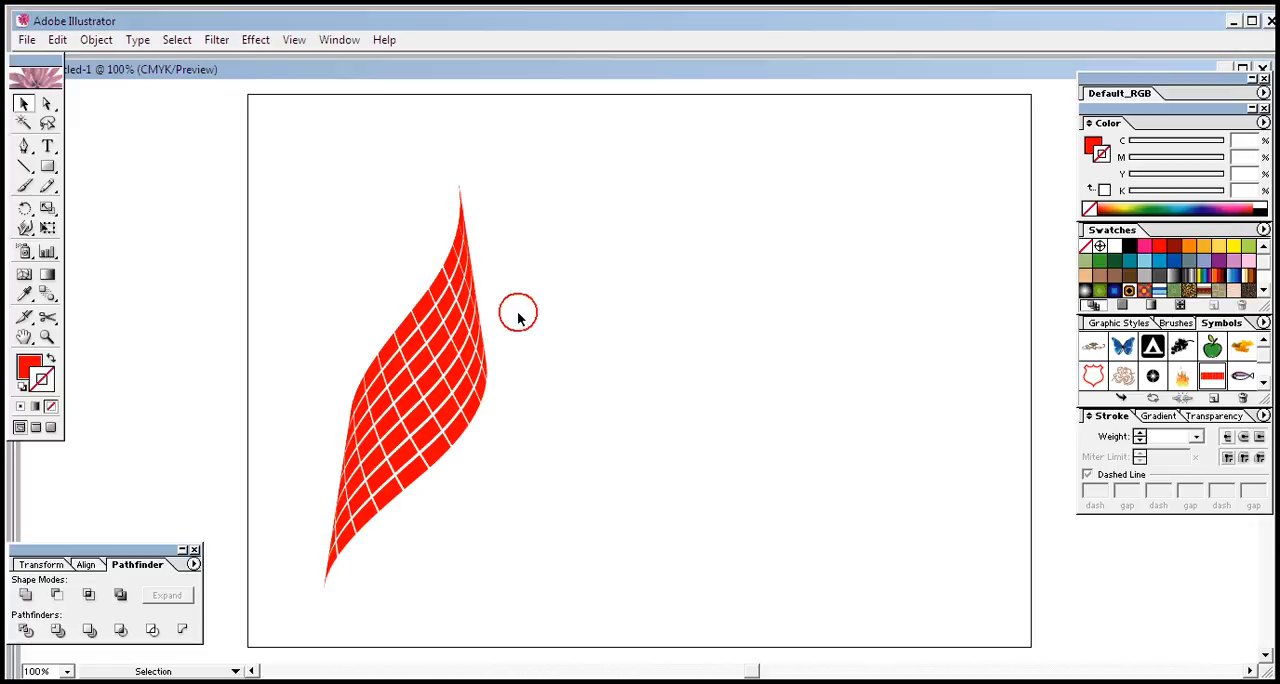
Move the revolved mesh artwork slightly up and to the right on the artboard, then deselect it
drag(426, 546, 470, 585)
click(575, 515)
drag(487, 438, 430, 387)
click(610, 339)
click(368, 278)
click(609, 357)
Expand the appearance of the revolved mesh artwork into editable paths and reselect it
click(443, 366)
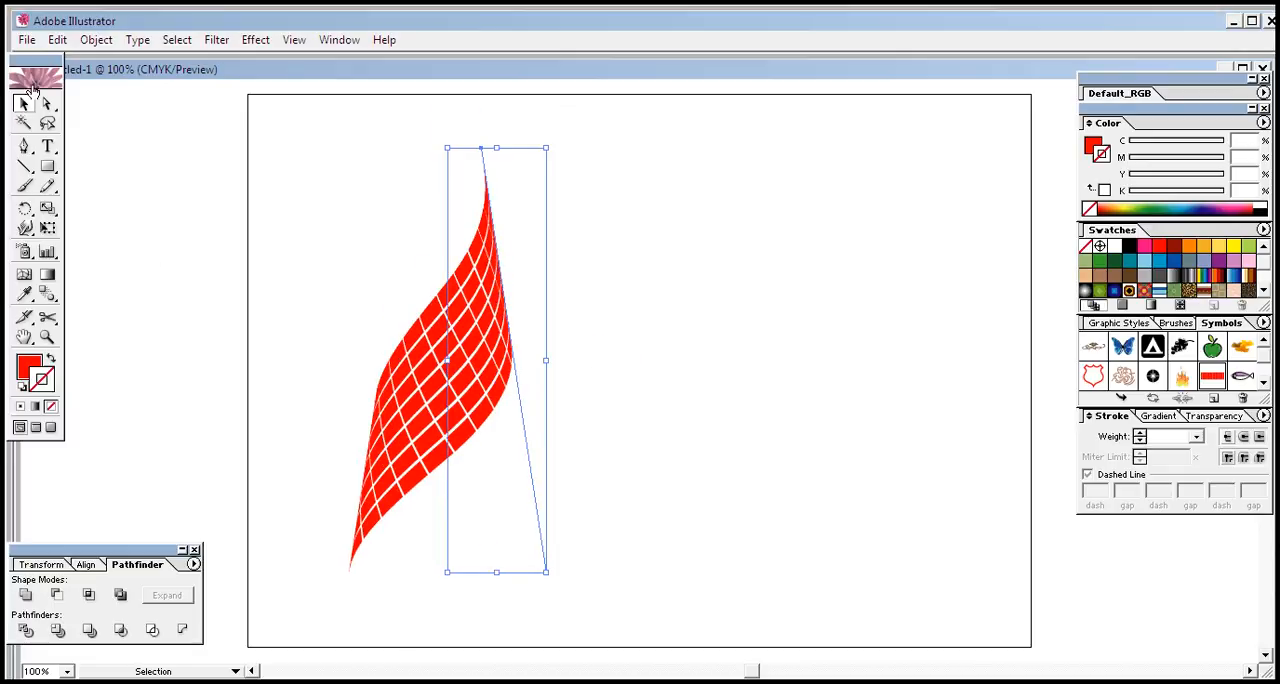
click(95, 44)
click(120, 238)
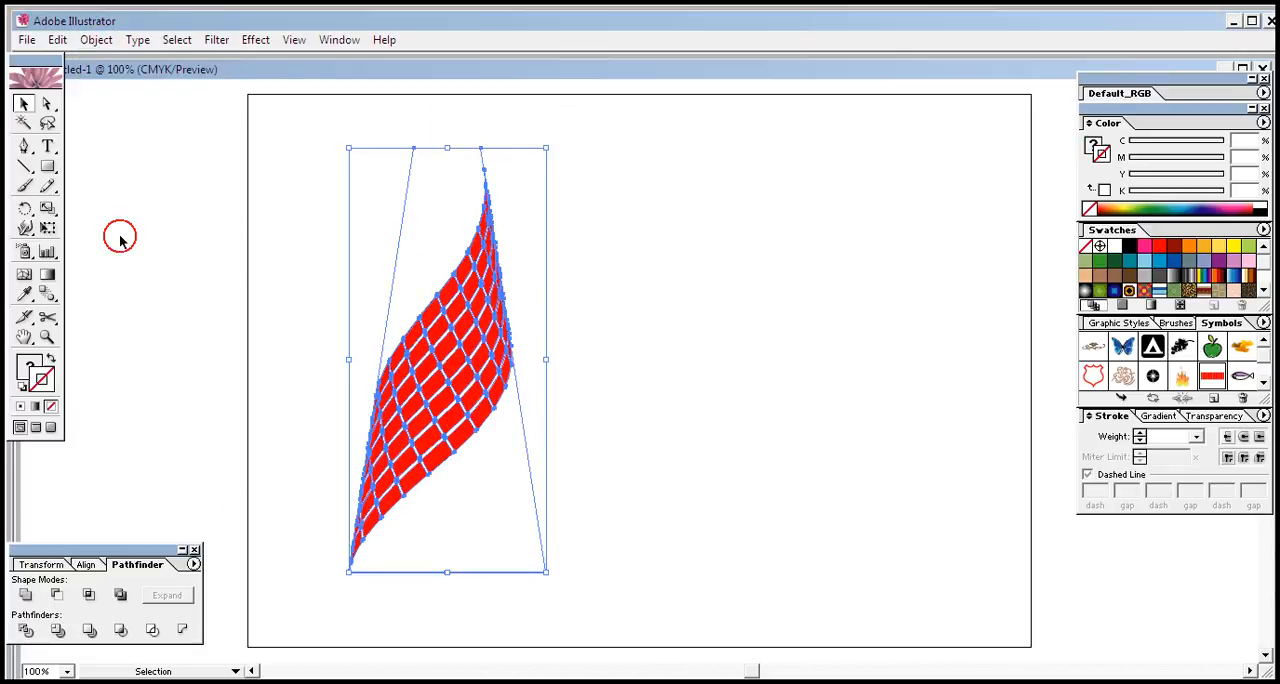
click(599, 243)
click(465, 352)
Direct-select and delete the leftover invisible cone outline paths above and below the red mesh
click(46, 104)
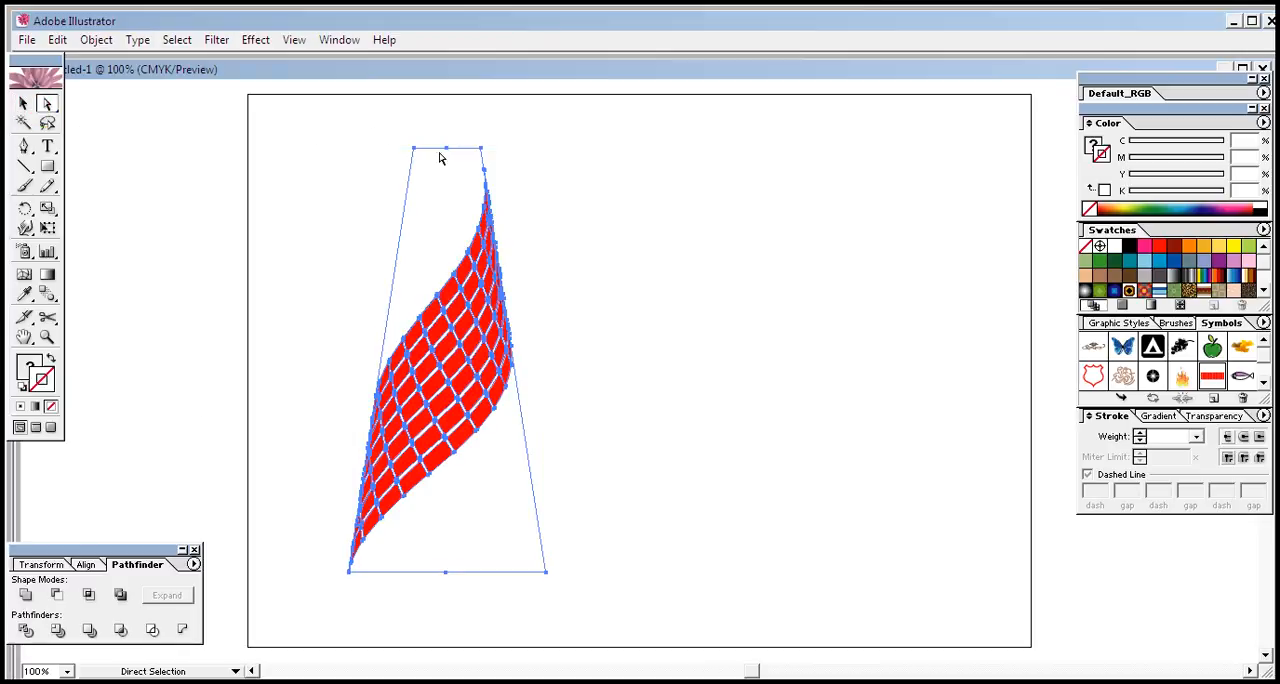
click(558, 175)
click(438, 157)
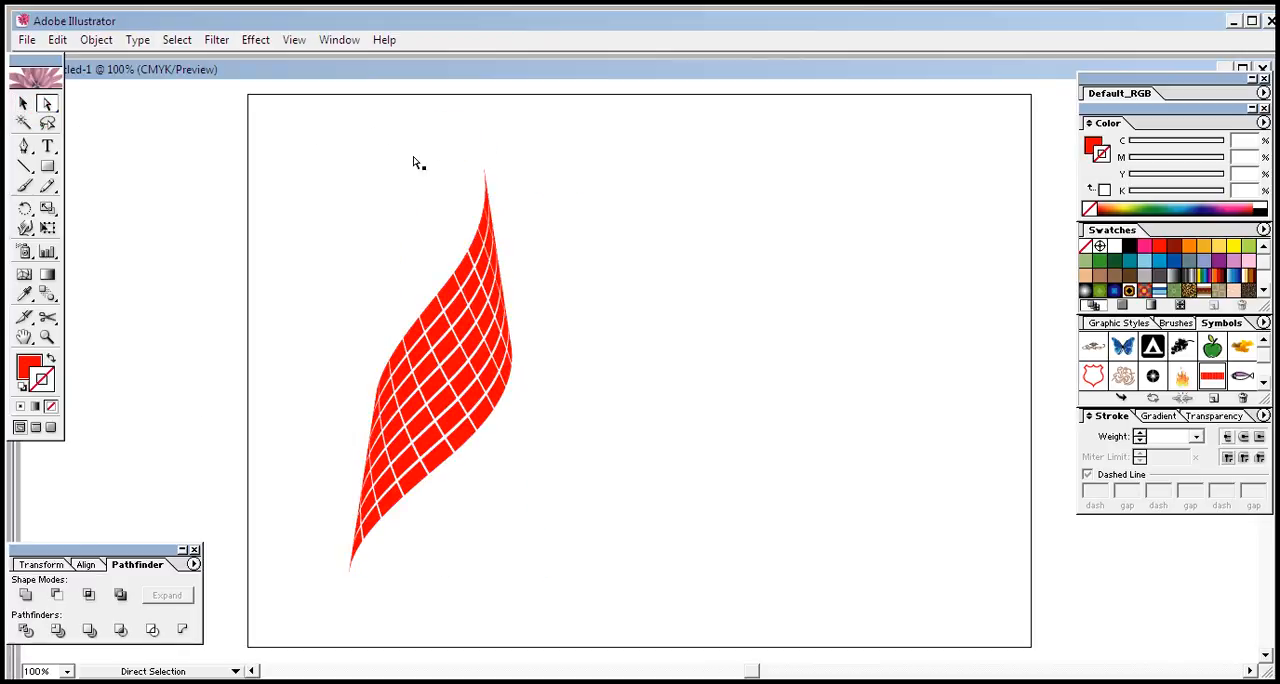
drag(341, 148, 434, 244)
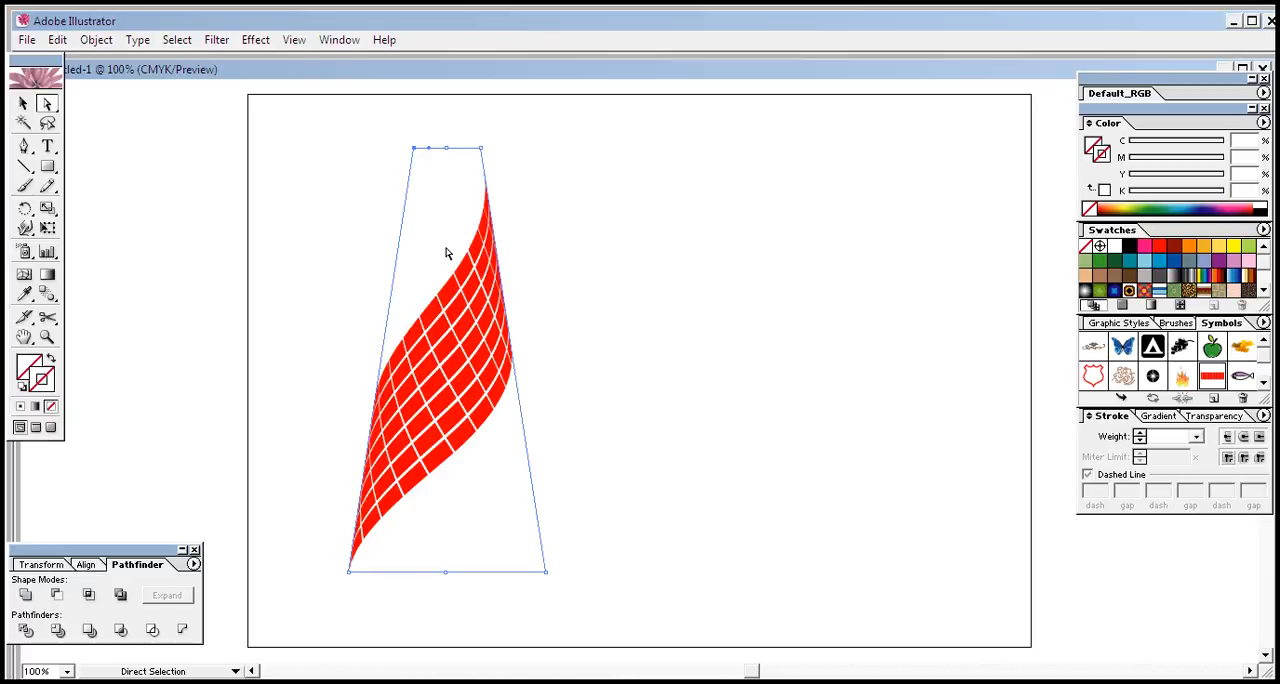
key(Delete)
key(Delete)
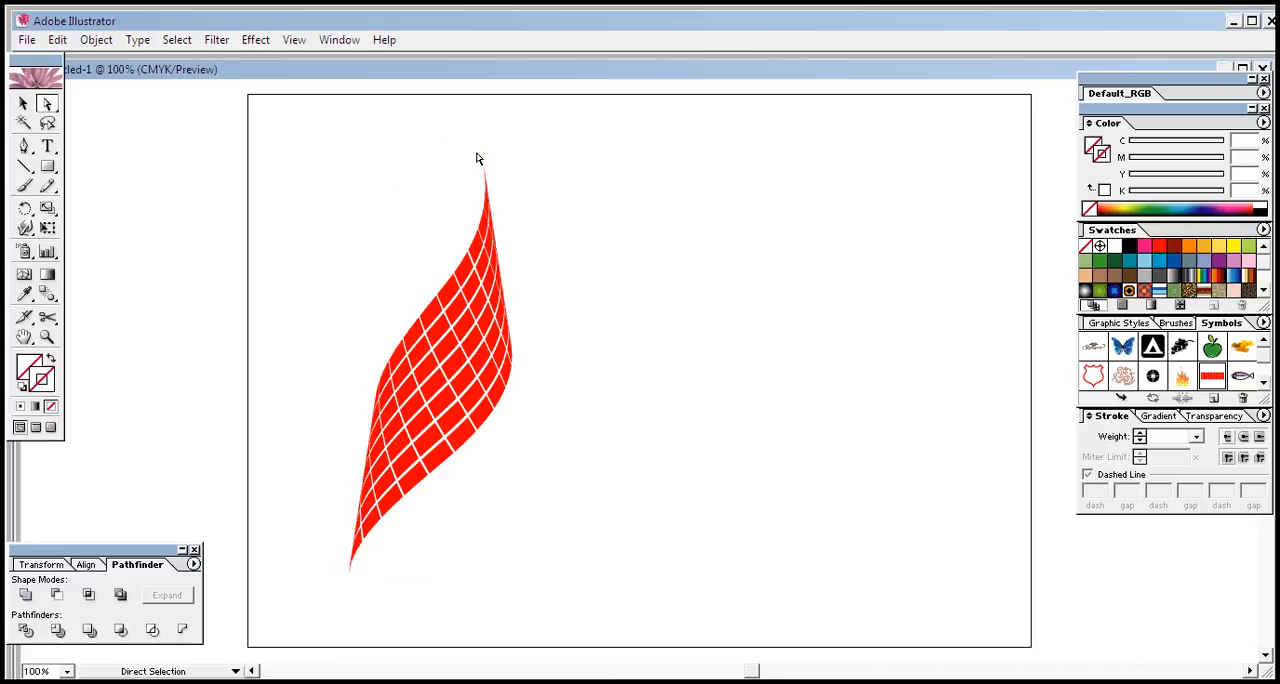
click(441, 518)
drag(483, 526, 609, 580)
key(Delete)
Check the areas around the red mesh for any remaining invisible paths or stray points
drag(473, 135, 507, 150)
click(484, 160)
drag(312, 160, 414, 325)
click(382, 271)
drag(535, 168, 502, 320)
click(565, 105)
click(561, 132)
drag(443, 486, 366, 586)
drag(537, 149, 440, 335)
drag(326, 541, 304, 573)
drag(588, 123, 426, 458)
drag(387, 531, 363, 558)
drag(269, 140, 436, 470)
drag(463, 516, 510, 590)
Select all the mesh pieces and fill them with the White, Black linear gradient swatch
drag(339, 157, 573, 605)
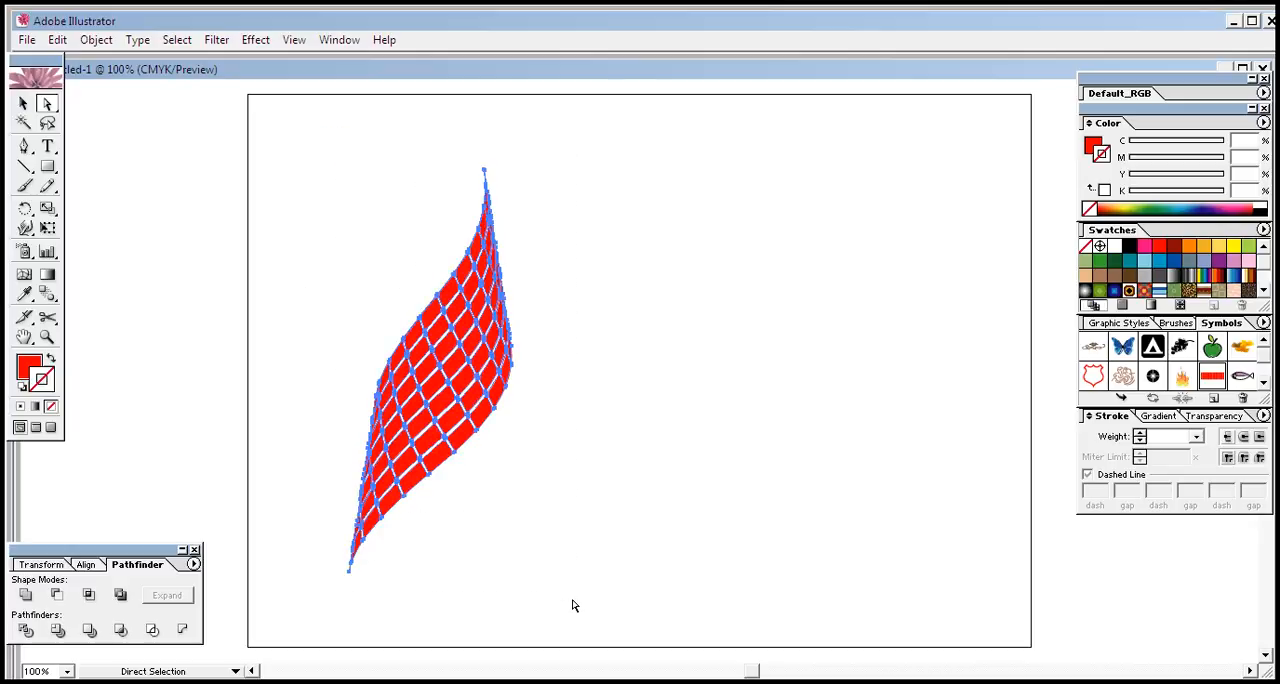
click(1114, 292)
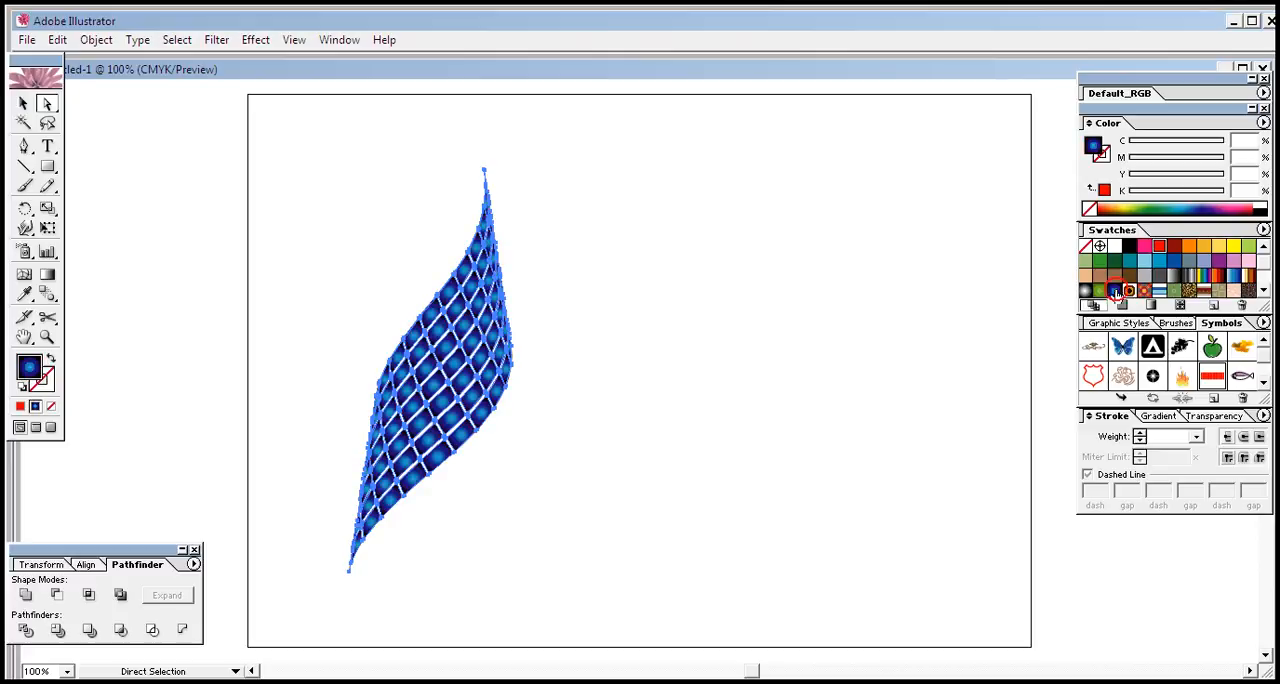
click(1164, 416)
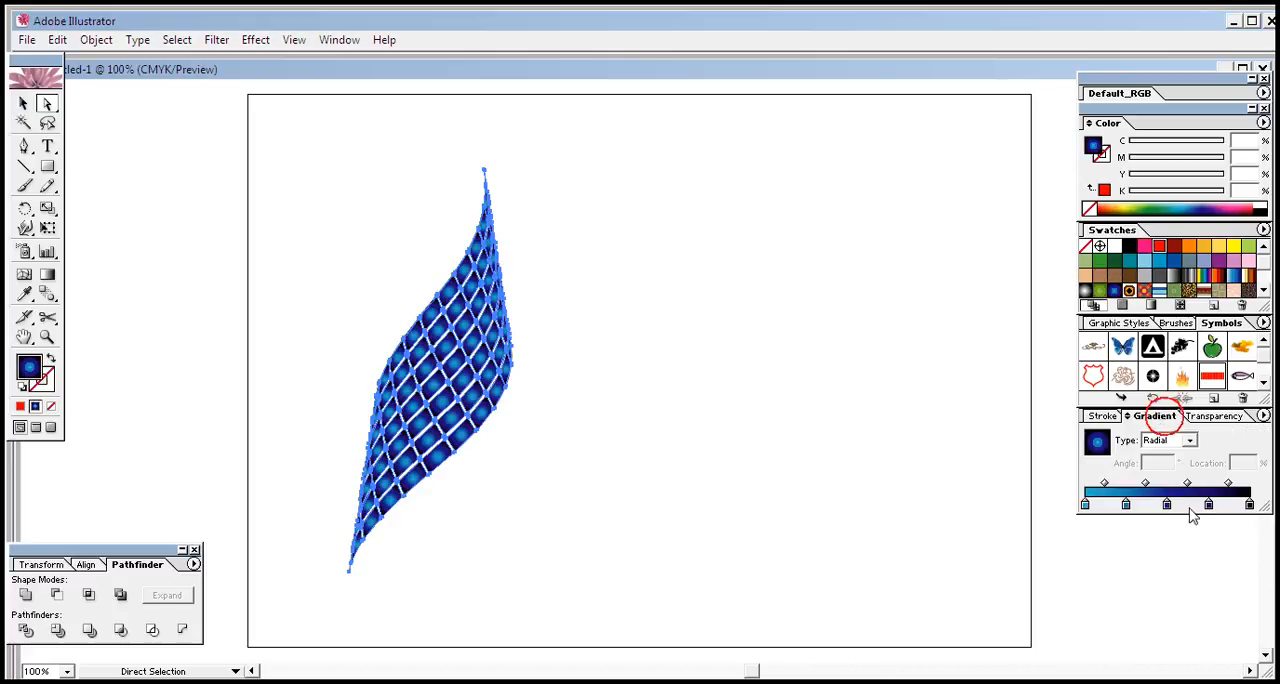
double_click(1180, 282)
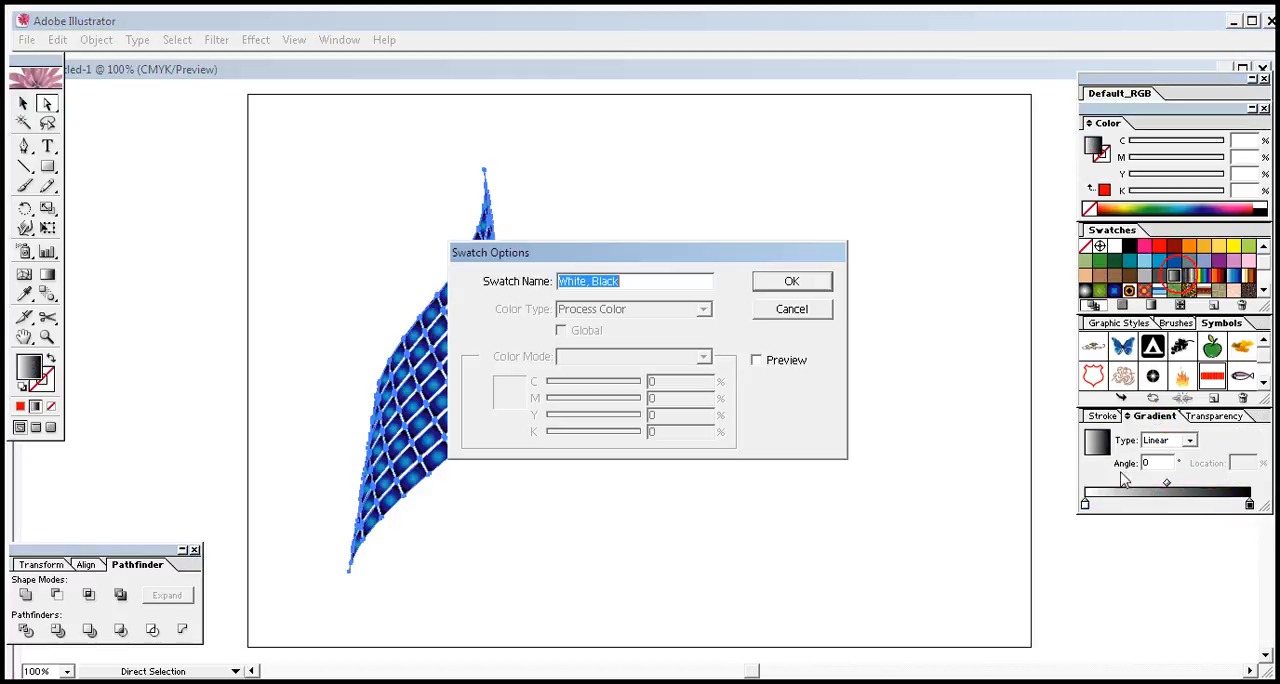
click(800, 281)
Recolour the gradient, making the white stop light blue (C 87.84, M 0.39) and the black stop dark blue (C 96.08, M 91.37)
click(1085, 504)
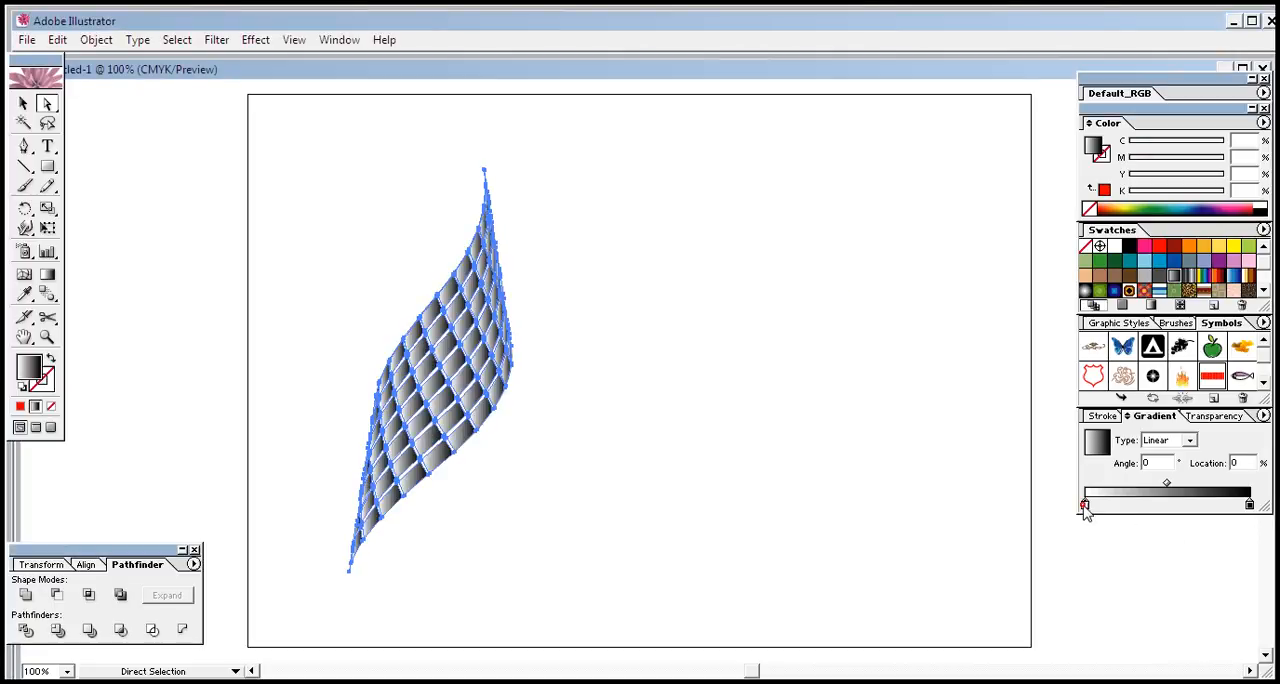
click(1189, 204)
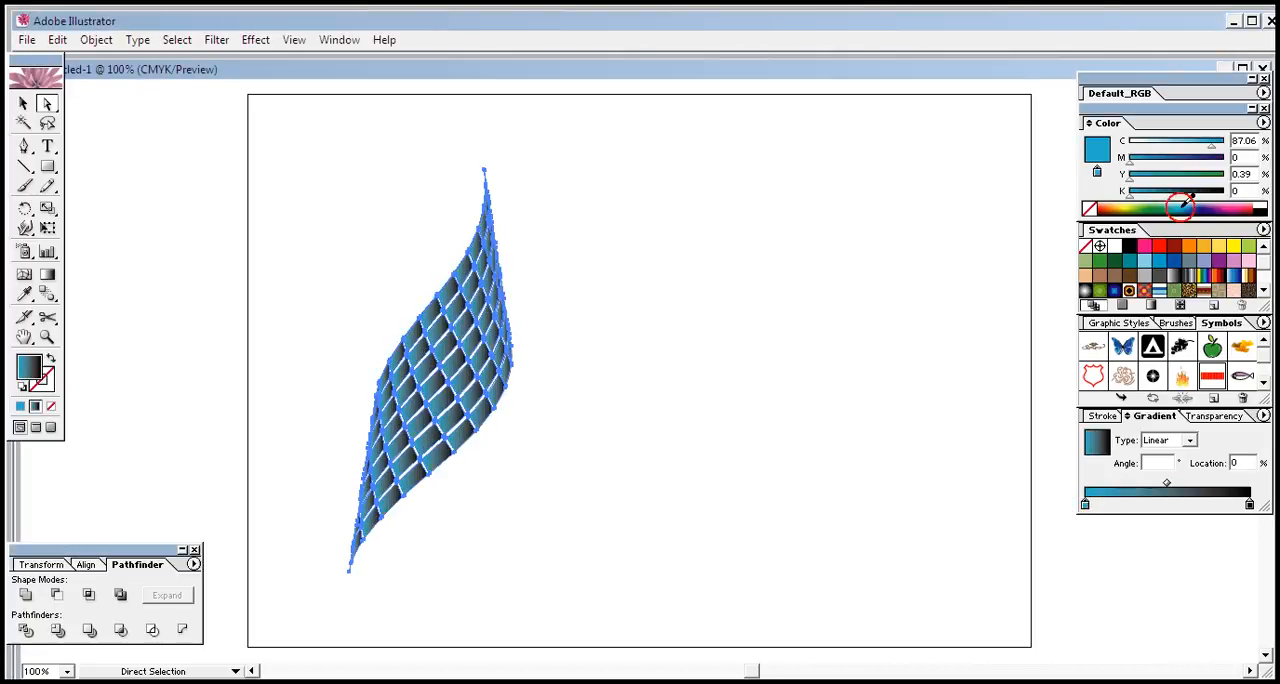
click(1250, 504)
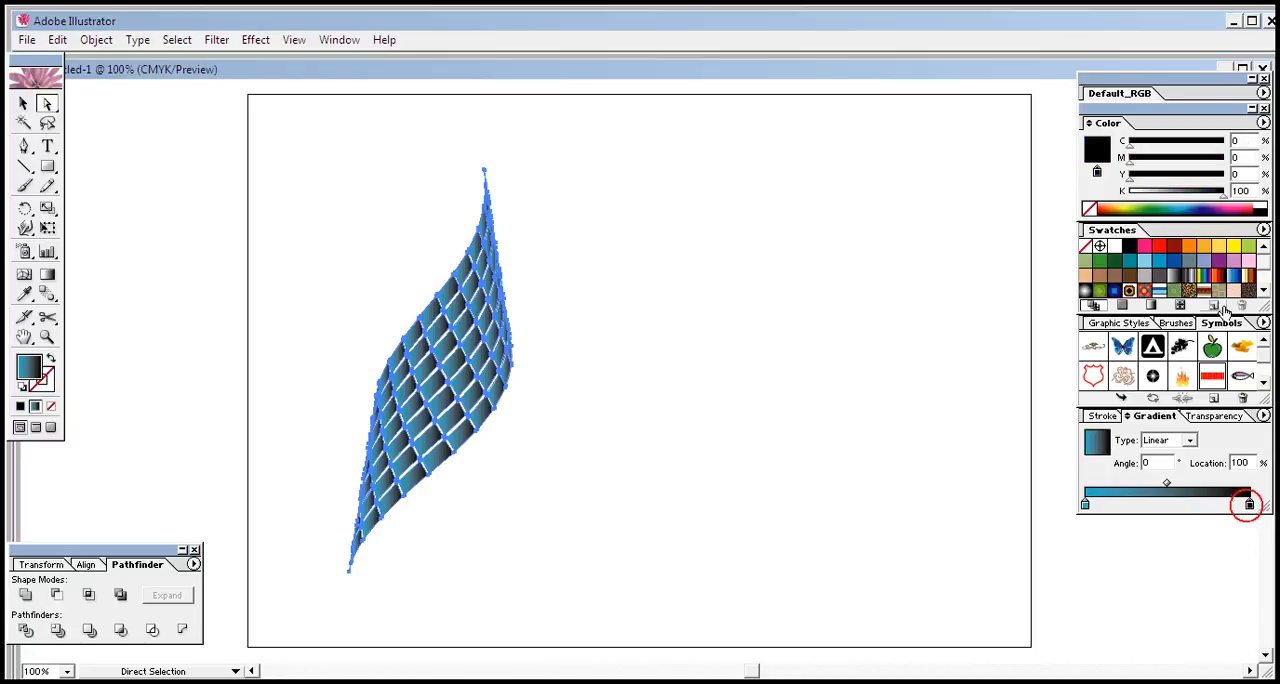
click(1207, 205)
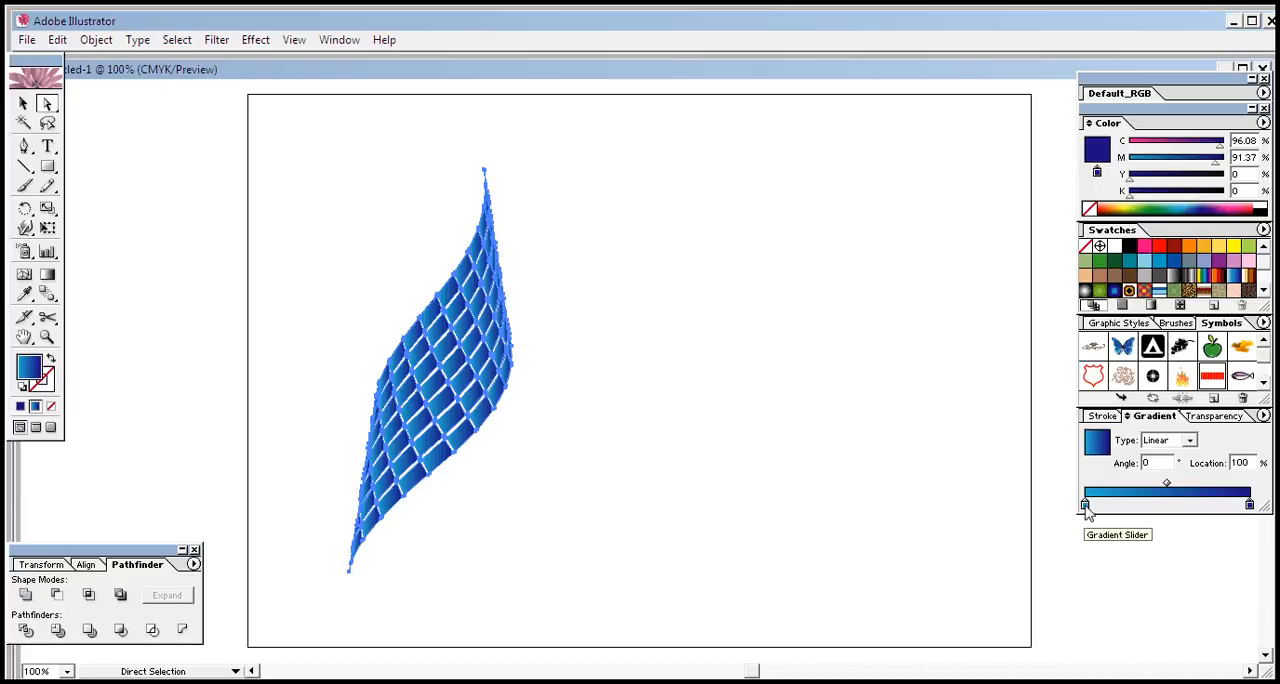
Adjust the light blue gradient stop to M 16 and Y 4, and change the gradient type to Radial
click(1086, 506)
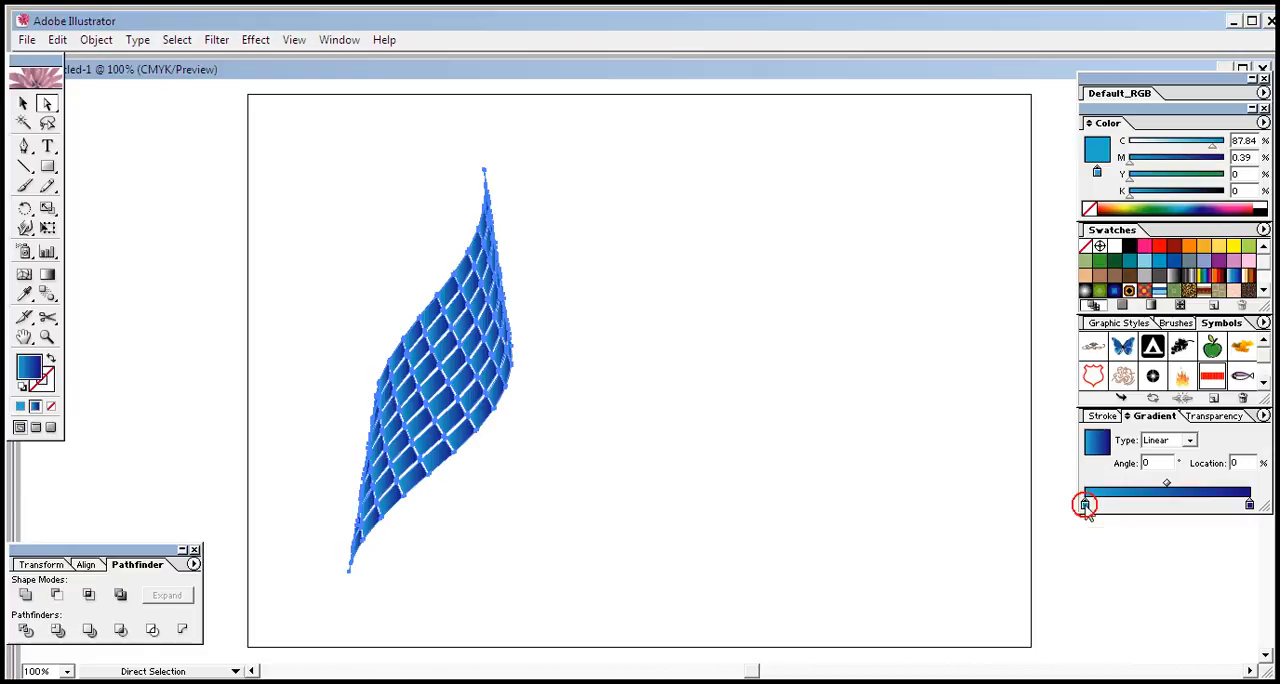
mouse_move(1133, 167)
mouse_down()
mouse_move(1171, 166)
mouse_move(1145, 163)
mouse_move(1180, 181)
mouse_move(1131, 185)
mouse_up()
click(1190, 440)
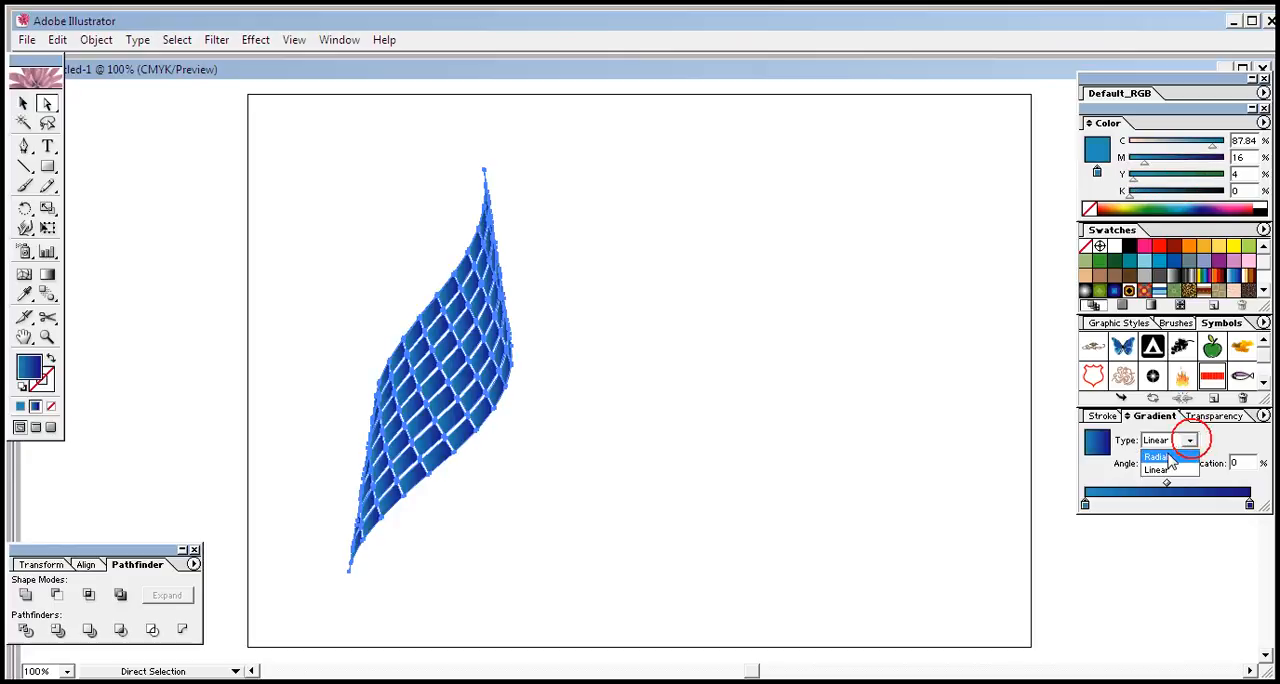
click(1157, 457)
Spread one radial gradient across the whole mesh with the Gradient tool, from its centre outward past the upper-left edge, and deselect it
click(47, 276)
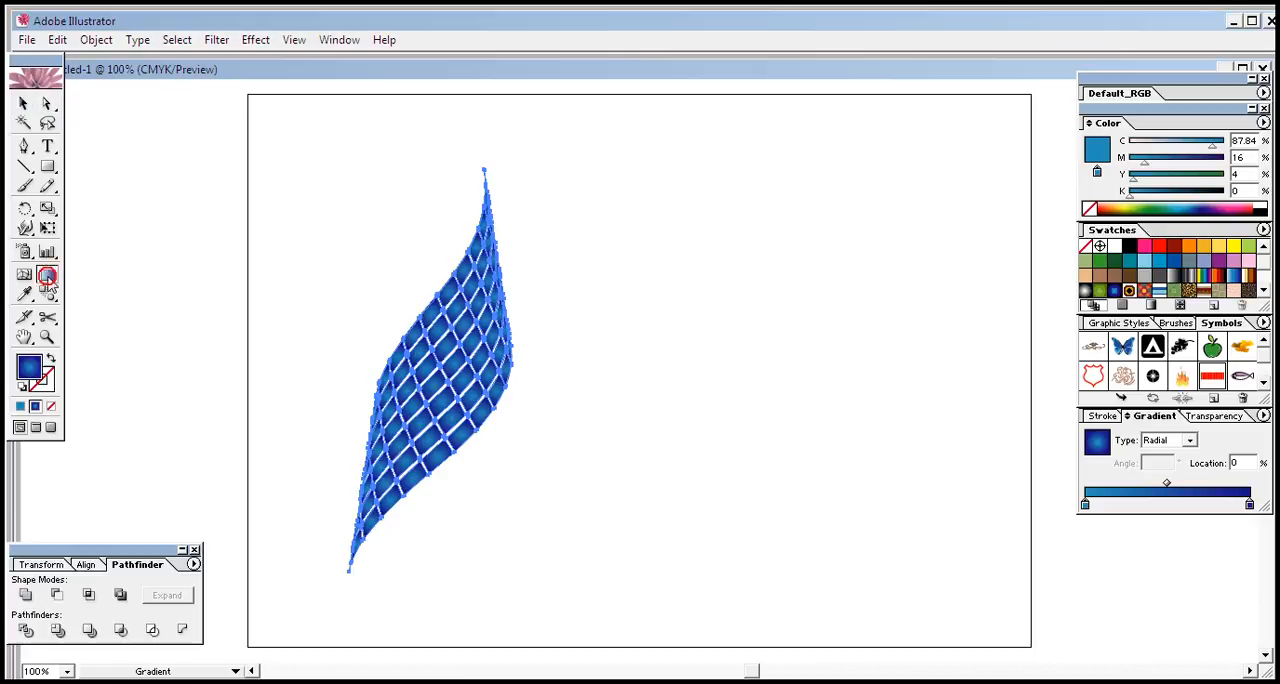
drag(460, 368, 414, 185)
drag(447, 400, 425, 299)
drag(461, 368, 490, 396)
drag(430, 347, 412, 291)
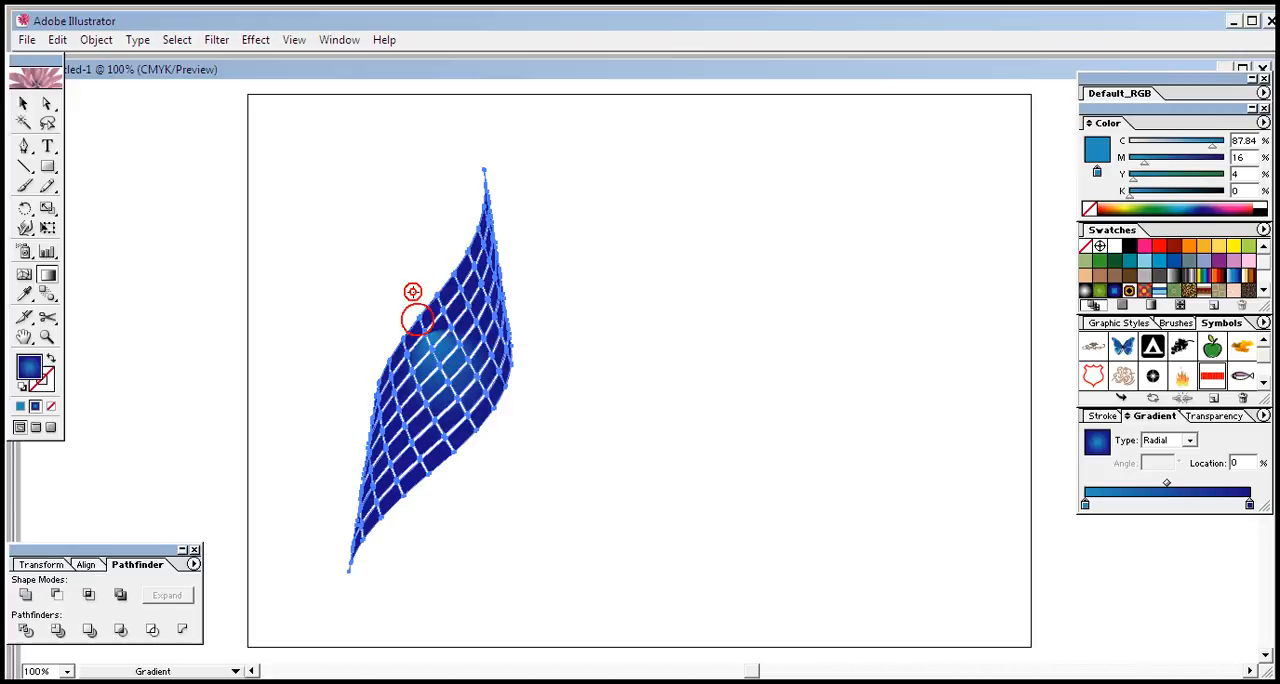
drag(469, 421, 398, 193)
drag(444, 397, 407, 268)
drag(437, 372, 389, 251)
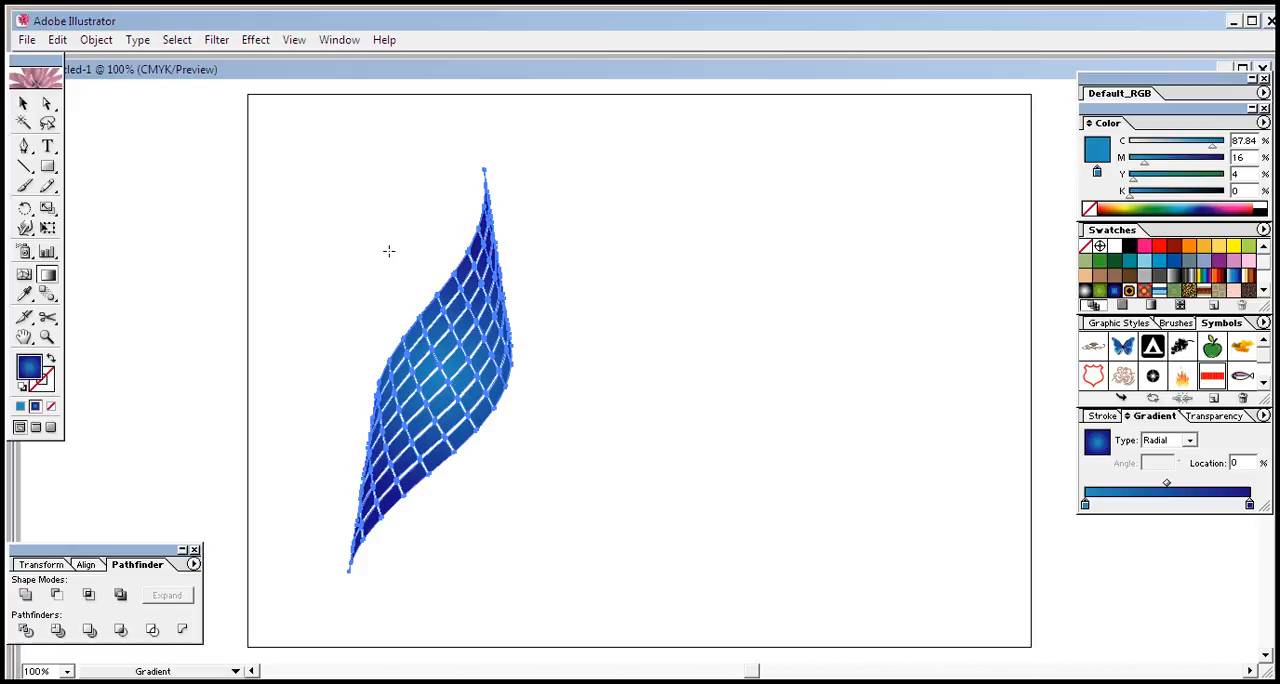
click(24, 104)
click(615, 472)
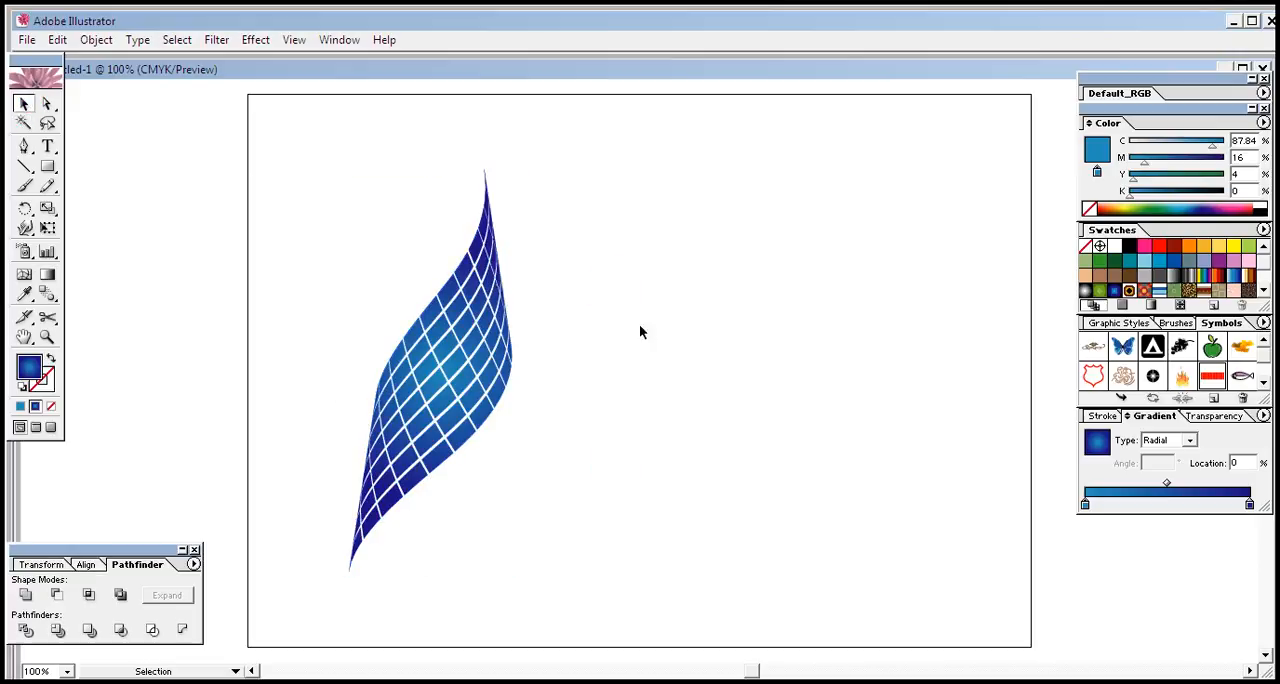
Add the text "MY logo" beside the mesh and set it in a slanted block font with a solid shadow
click(50, 148)
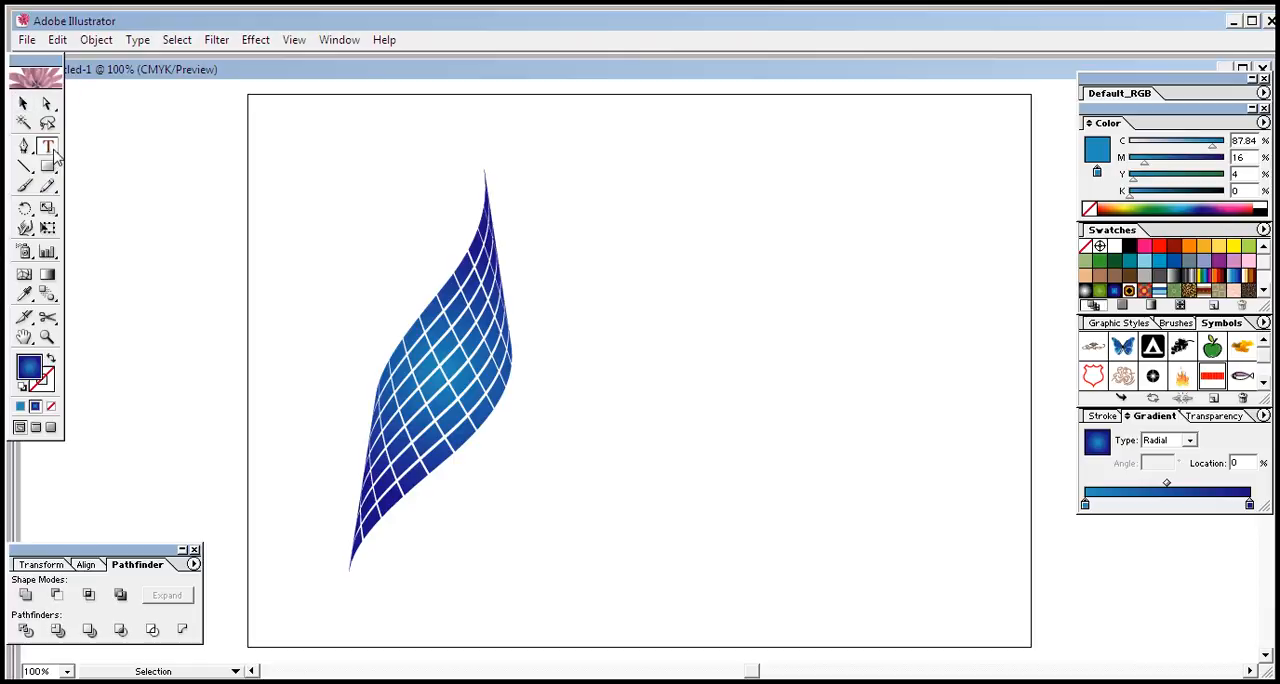
click(548, 301)
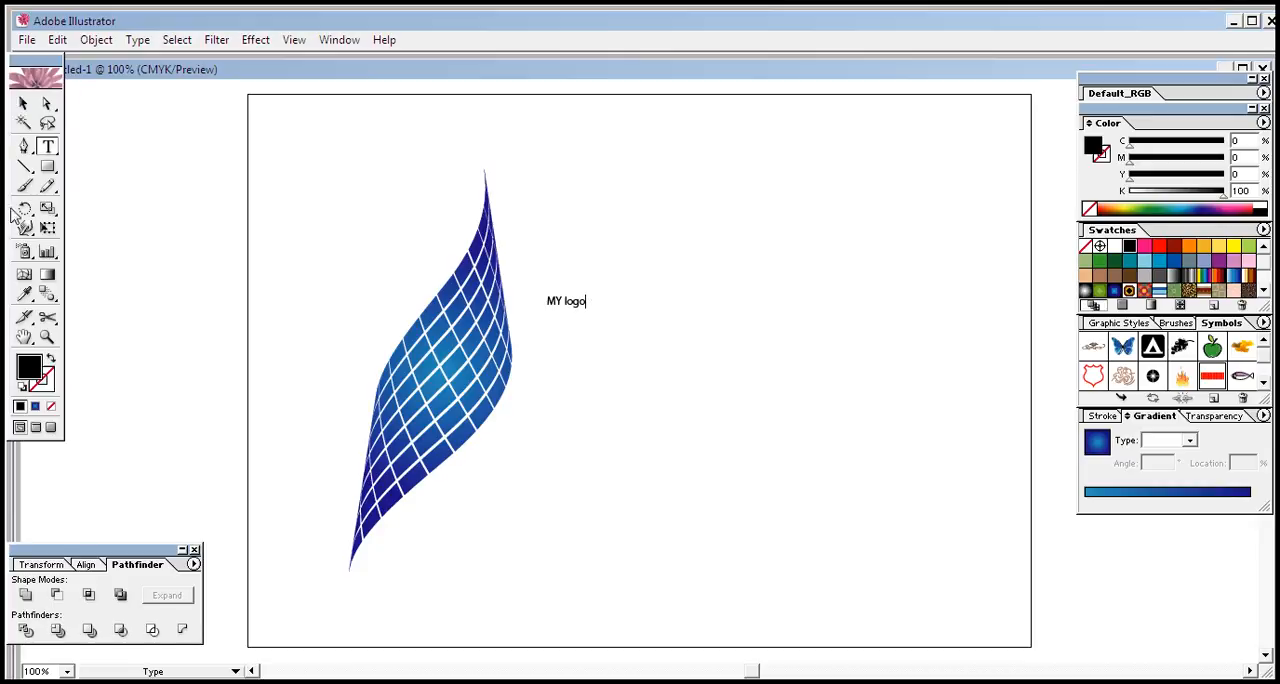
drag(604, 318, 545, 309)
triple_click(590, 301)
click(138, 39)
mouse_move(200, 62)
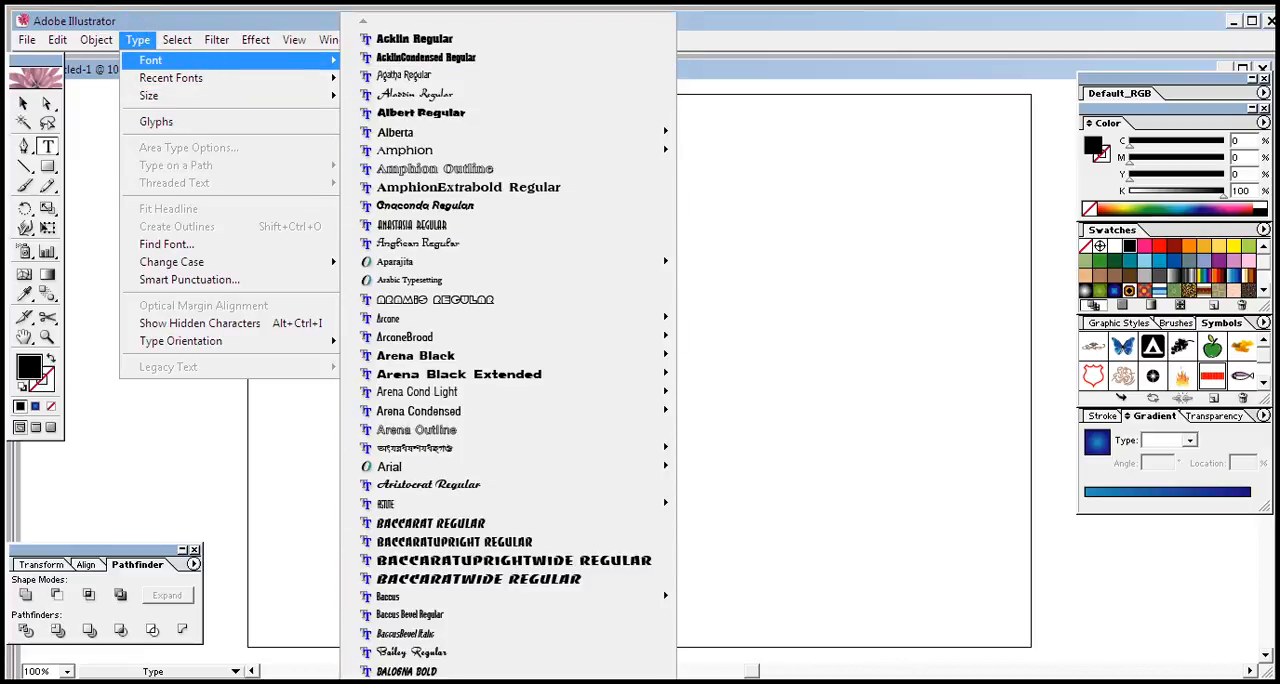
mouse_move(508, 680)
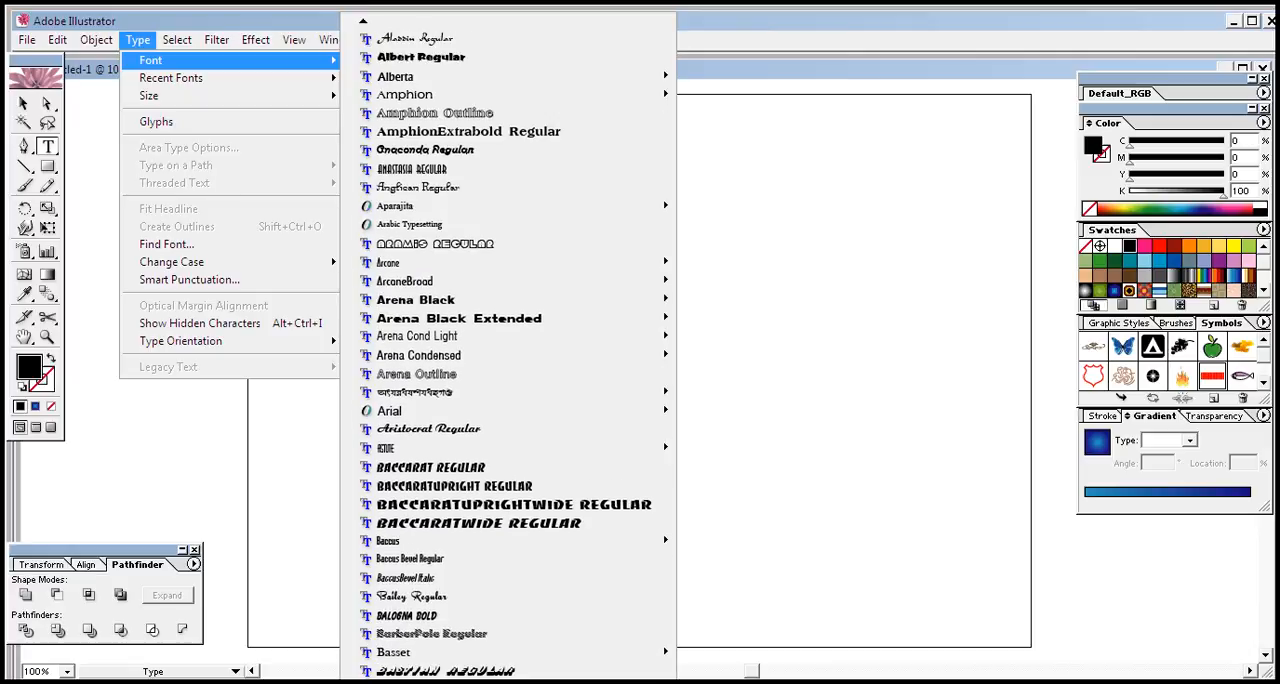
click(437, 490)
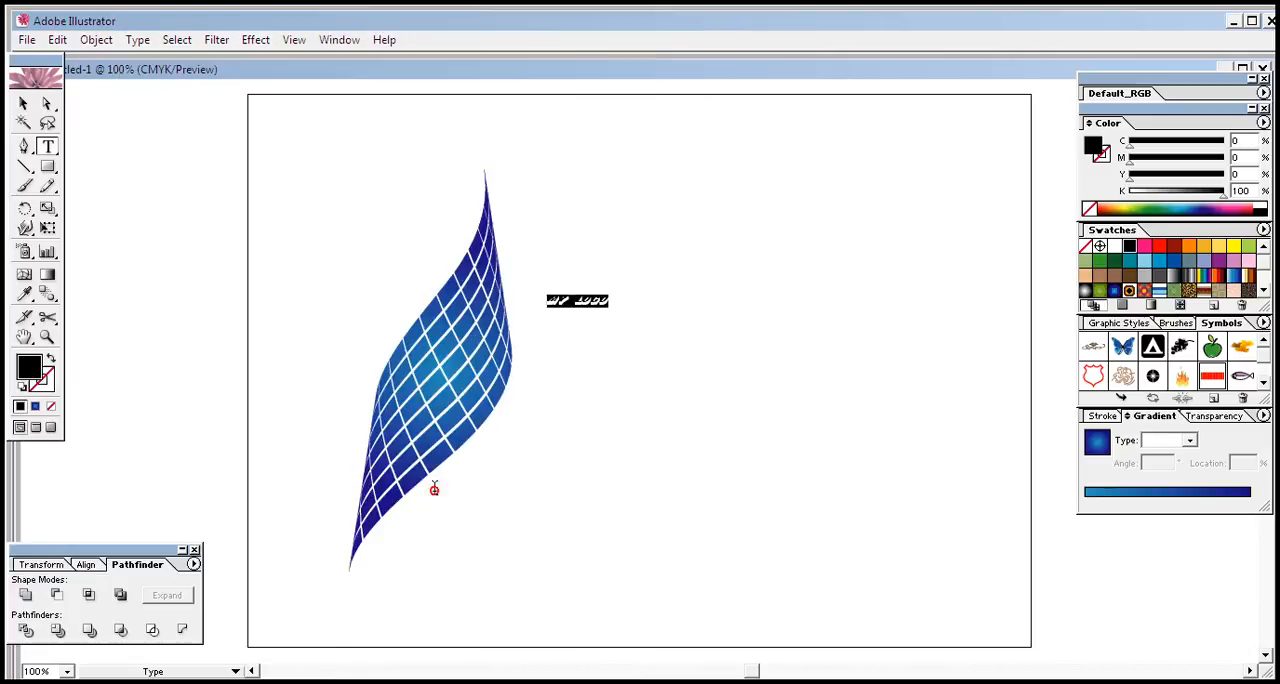
Enlarge the logo text to more than twice the mesh's width and convert it to outlines
click(23, 103)
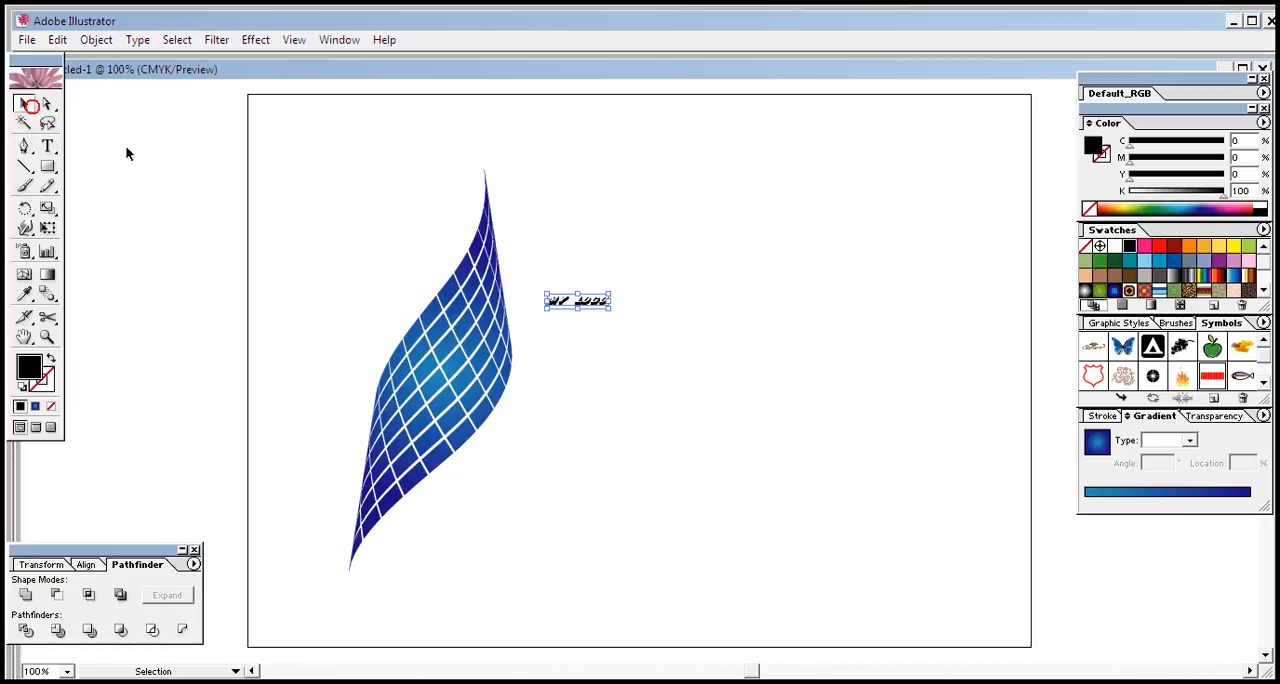
drag(612, 308, 894, 410)
right_click(775, 361)
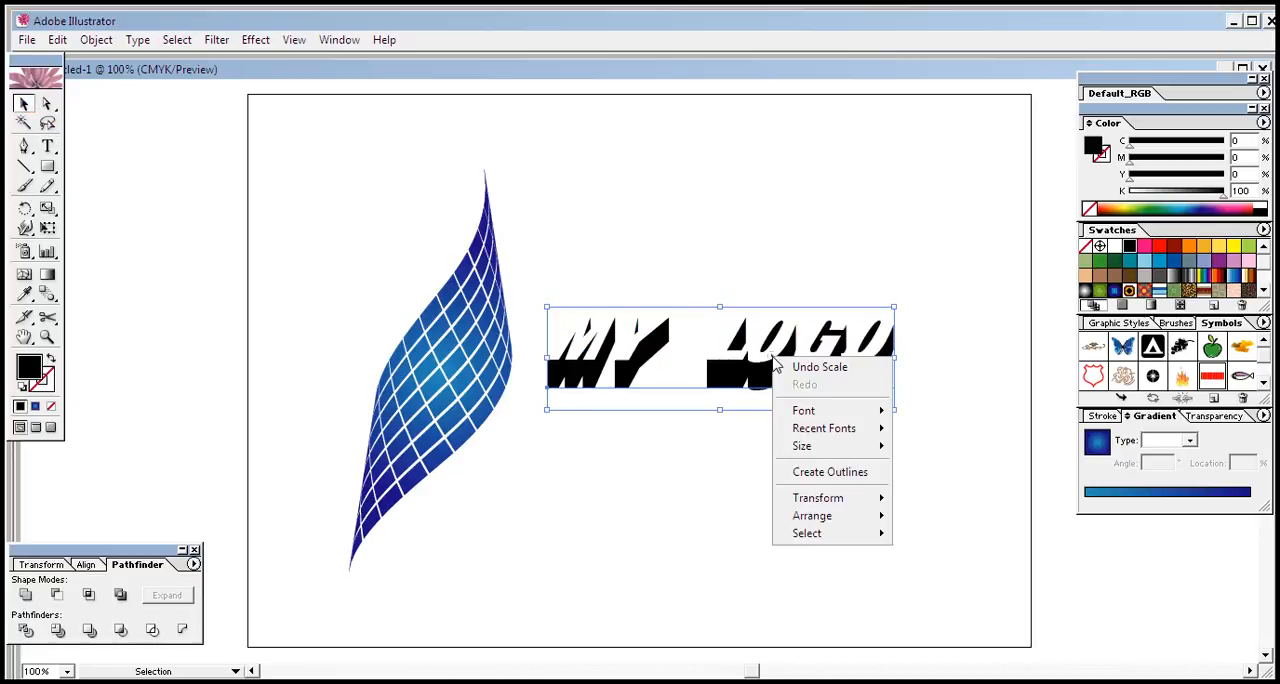
click(832, 472)
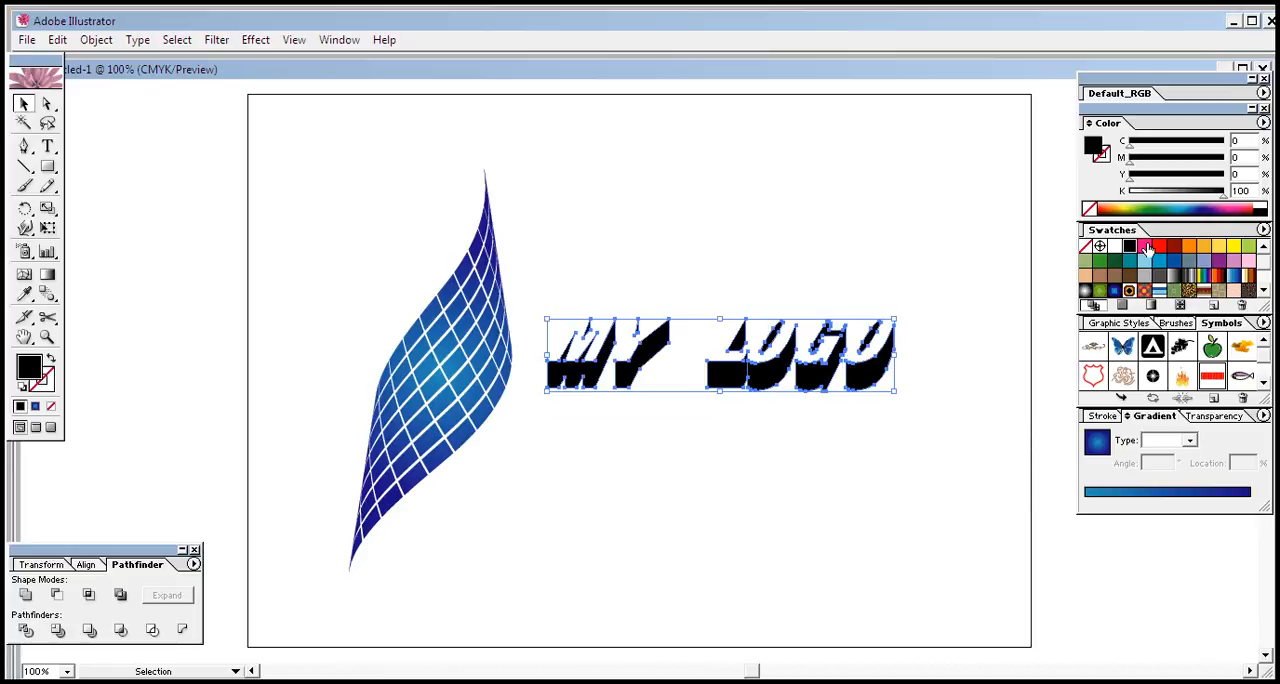
Shift the outlined lettering slightly closer to the mesh, fill it with bright blue (C 89.02, M 0, Y 1.57), and deselect it
click(1188, 261)
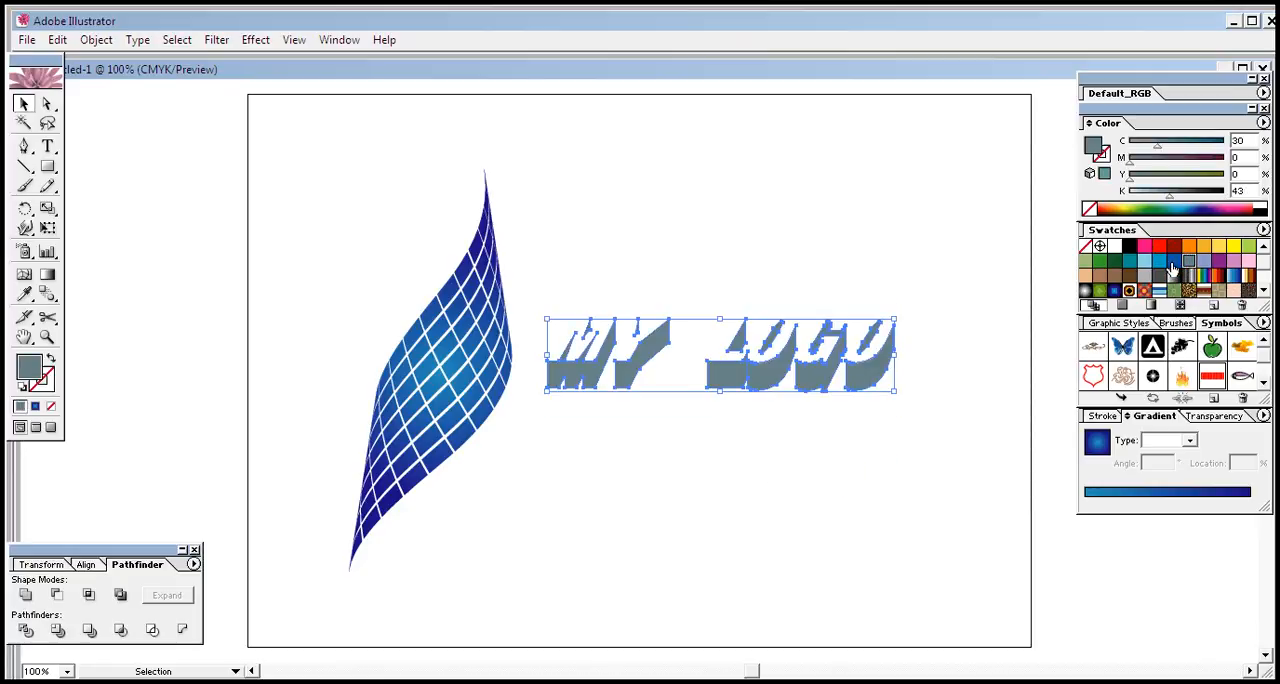
click(680, 457)
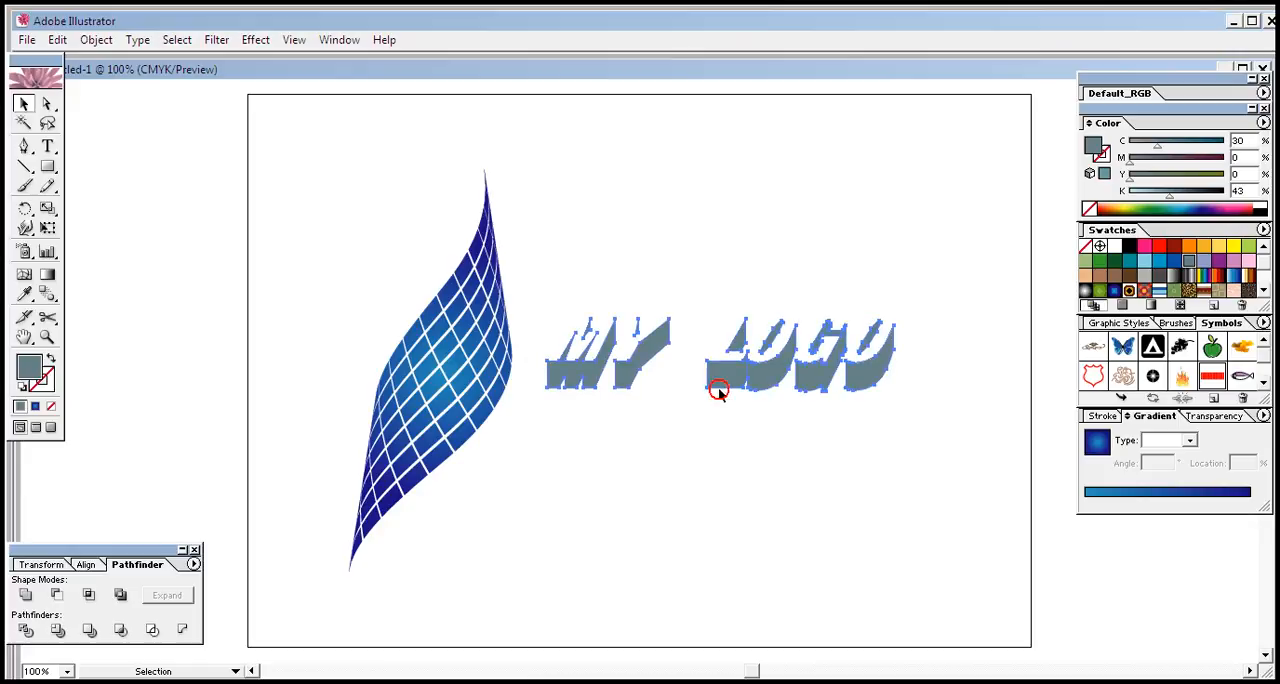
drag(717, 386, 703, 389)
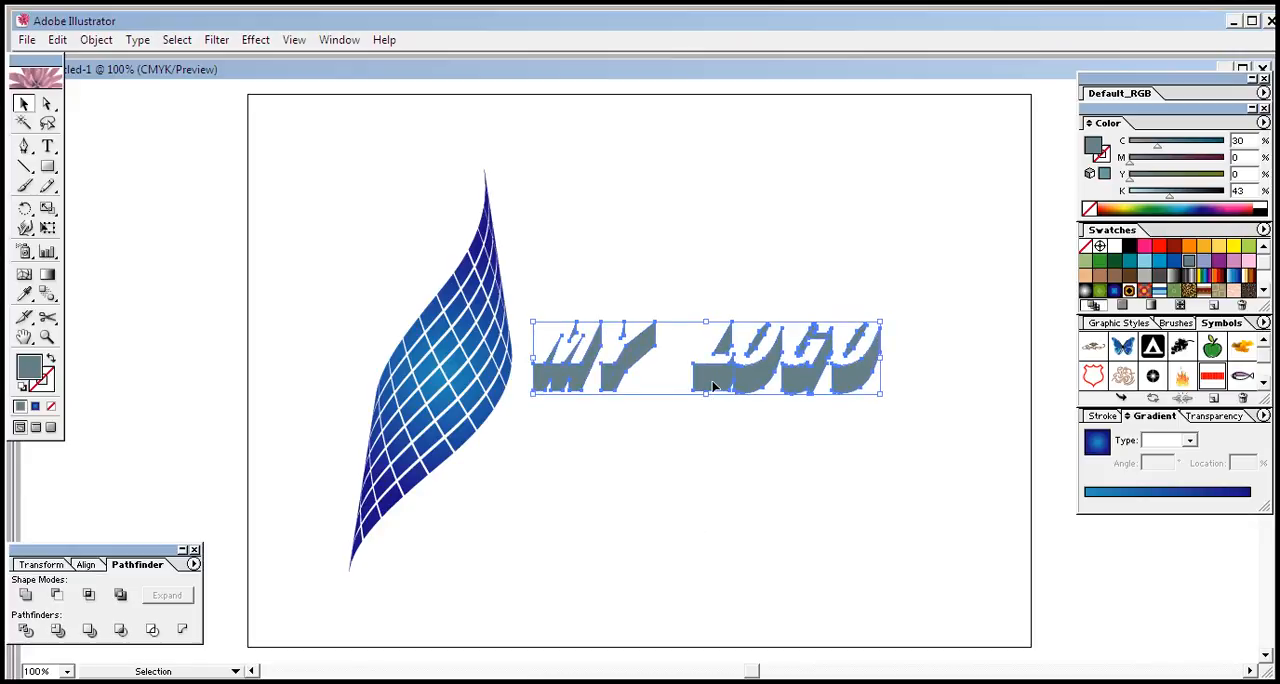
double_click(28, 367)
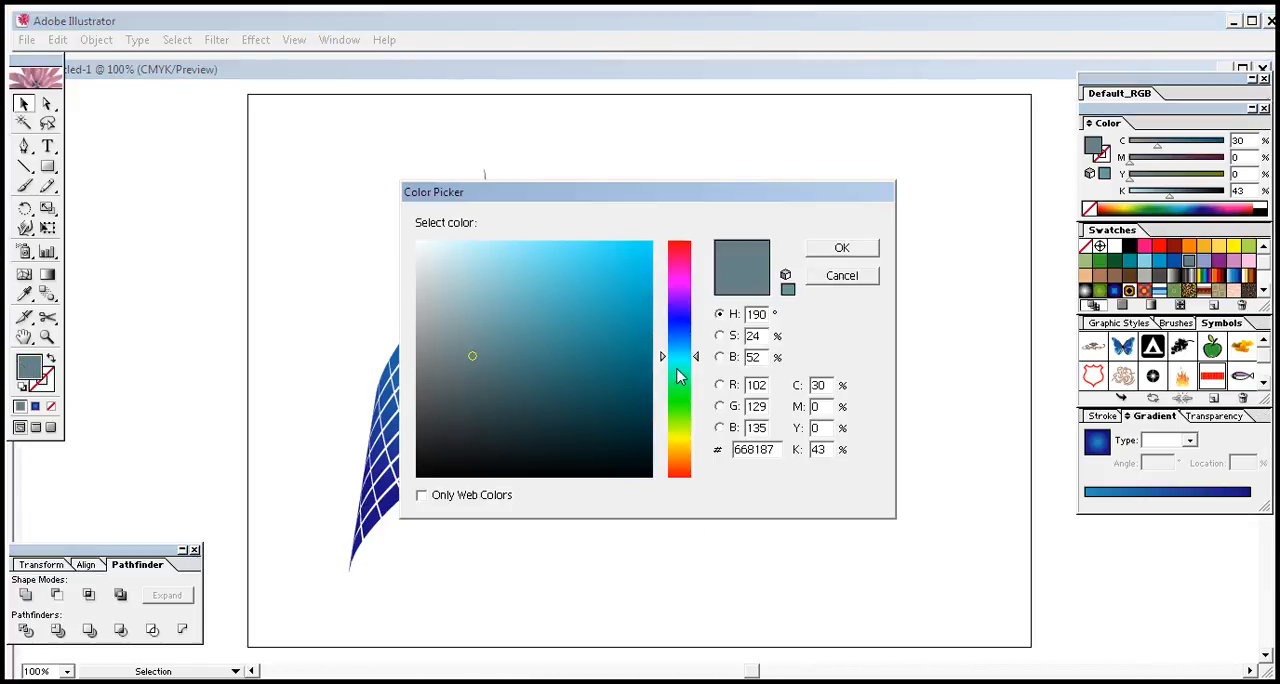
click(646, 253)
click(835, 252)
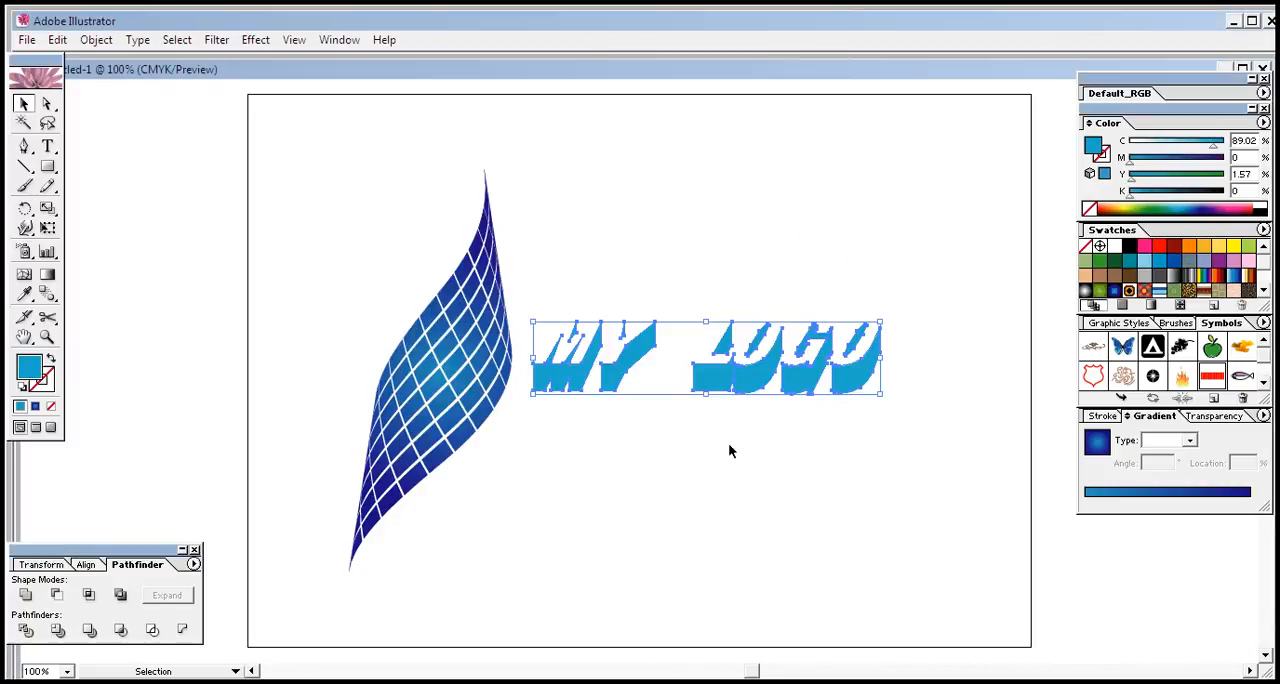
drag(961, 186, 310, 602)
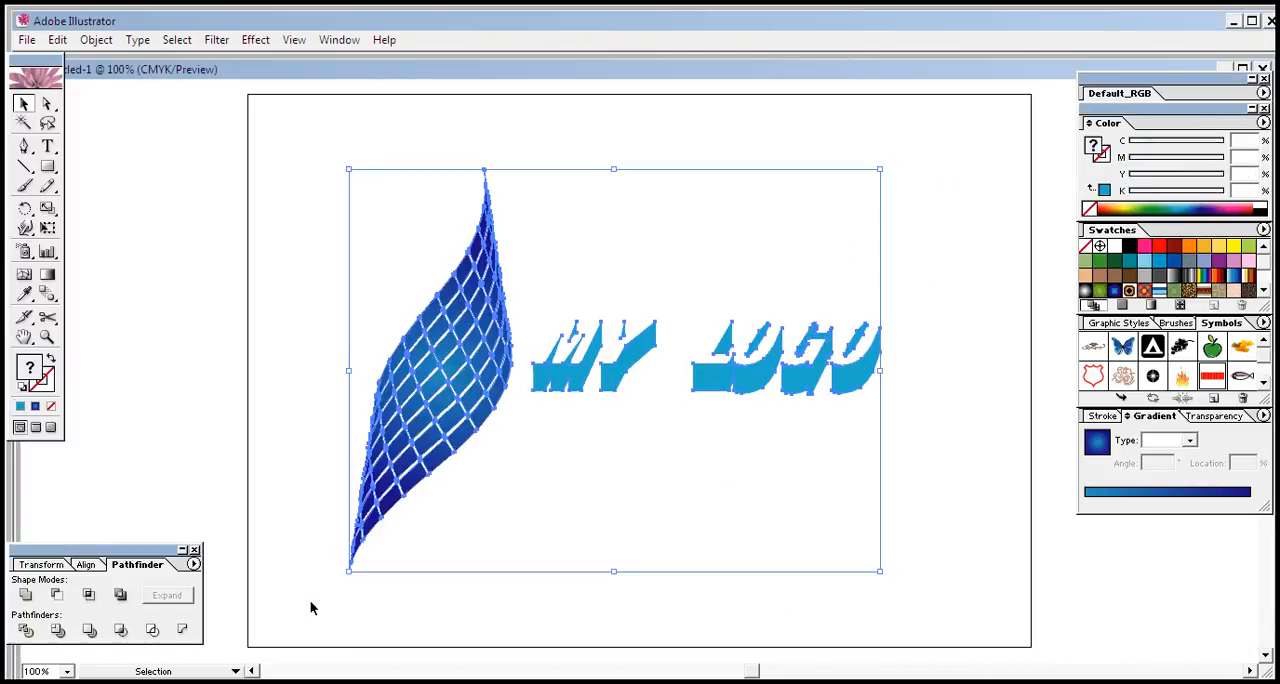
click(933, 401)
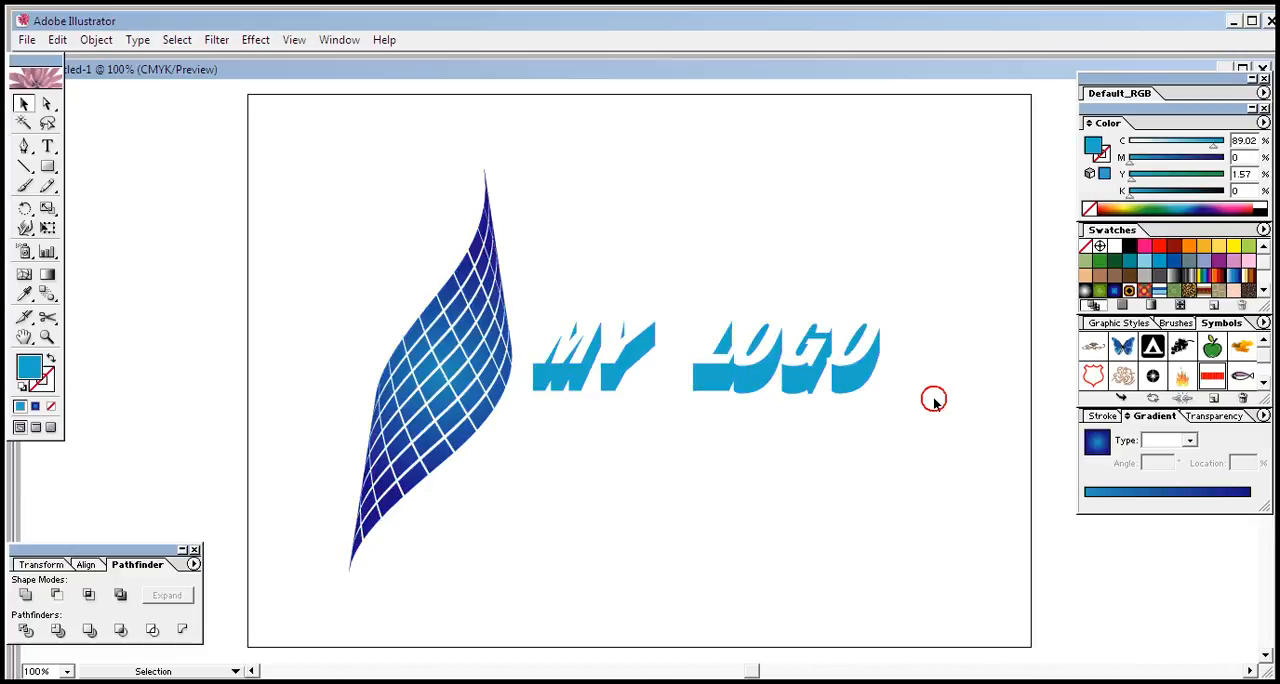
Apply a Multiply drop shadow to the mesh with 20% opacity, reduced X and Y offsets and 5 px blur
click(465, 418)
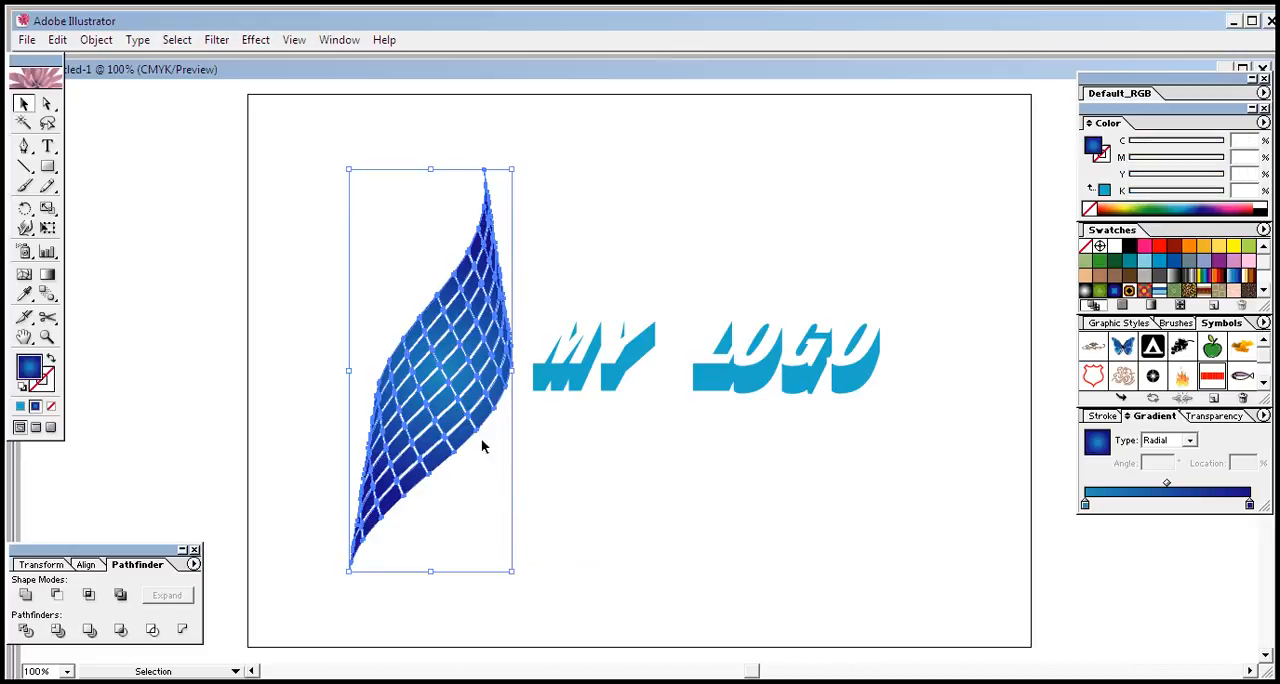
click(256, 40)
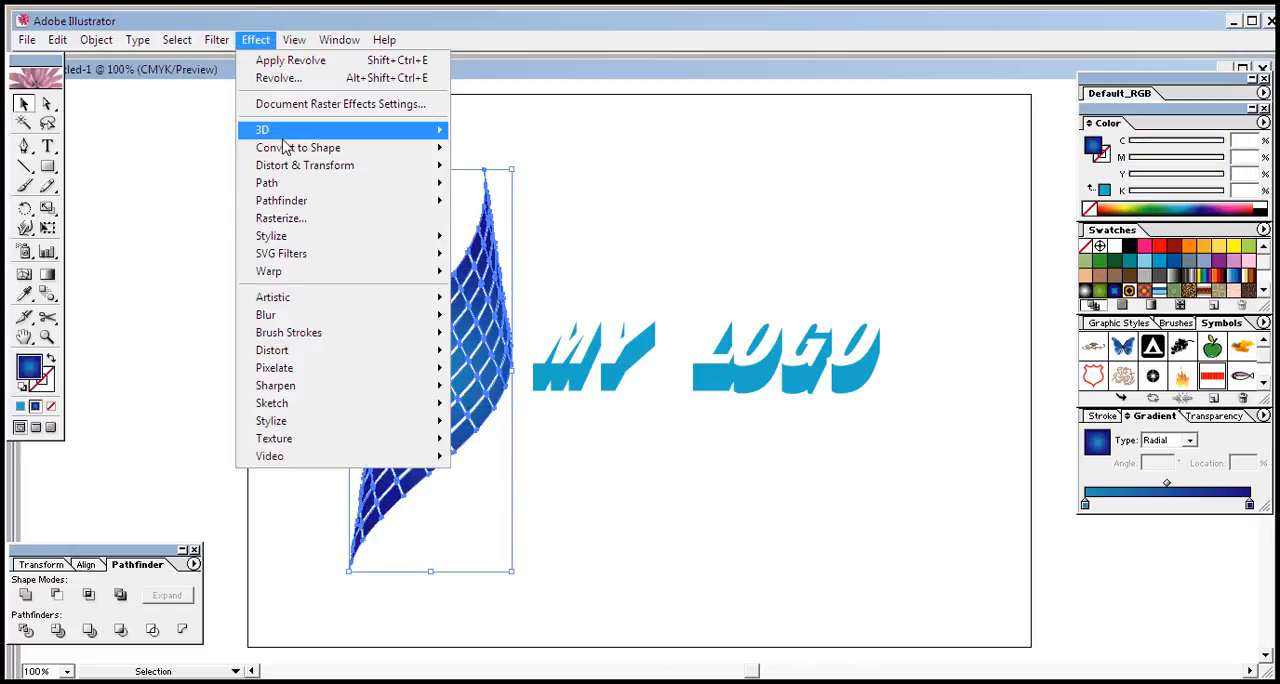
mouse_move(330, 238)
click(478, 252)
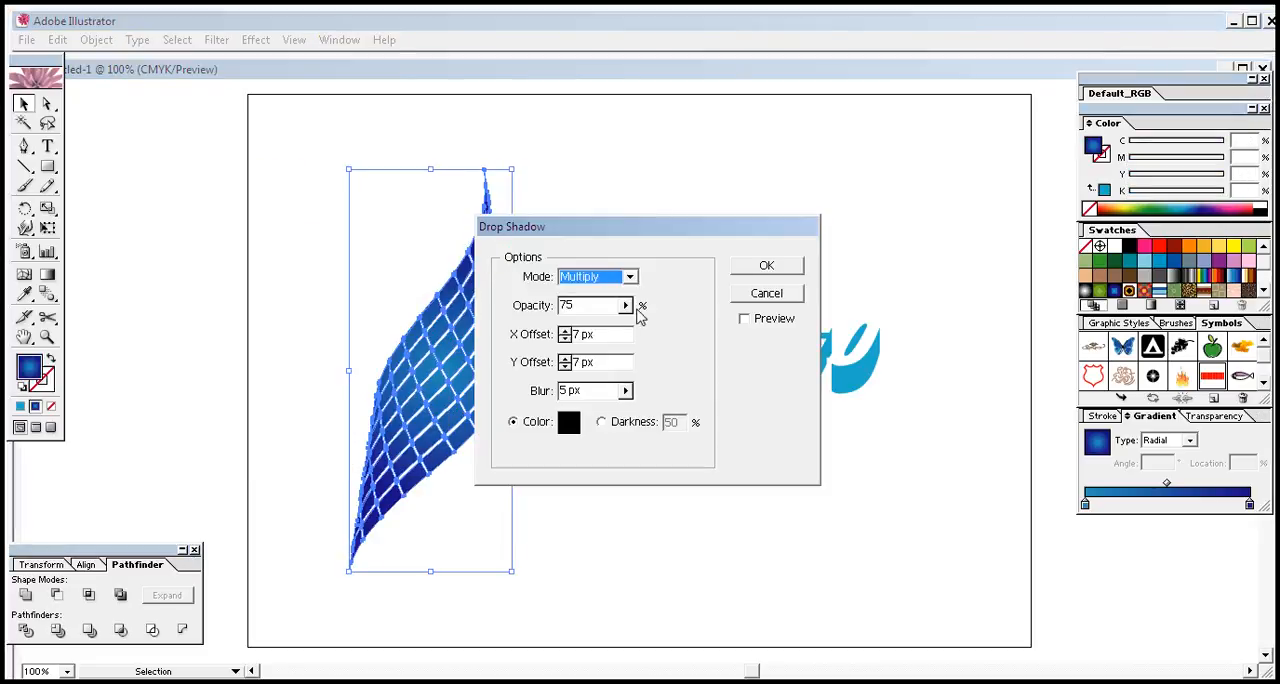
click(744, 320)
drag(688, 229, 792, 250)
drag(764, 303, 704, 340)
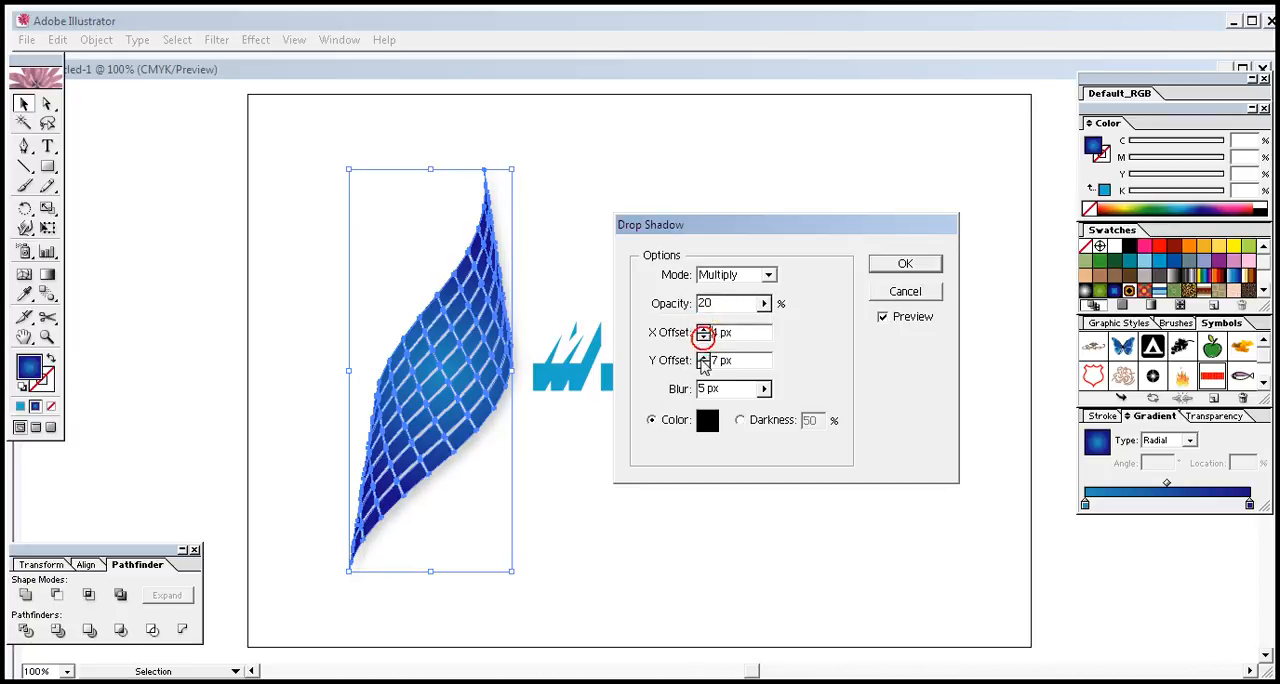
click(704, 364)
click(704, 364)
click(904, 265)
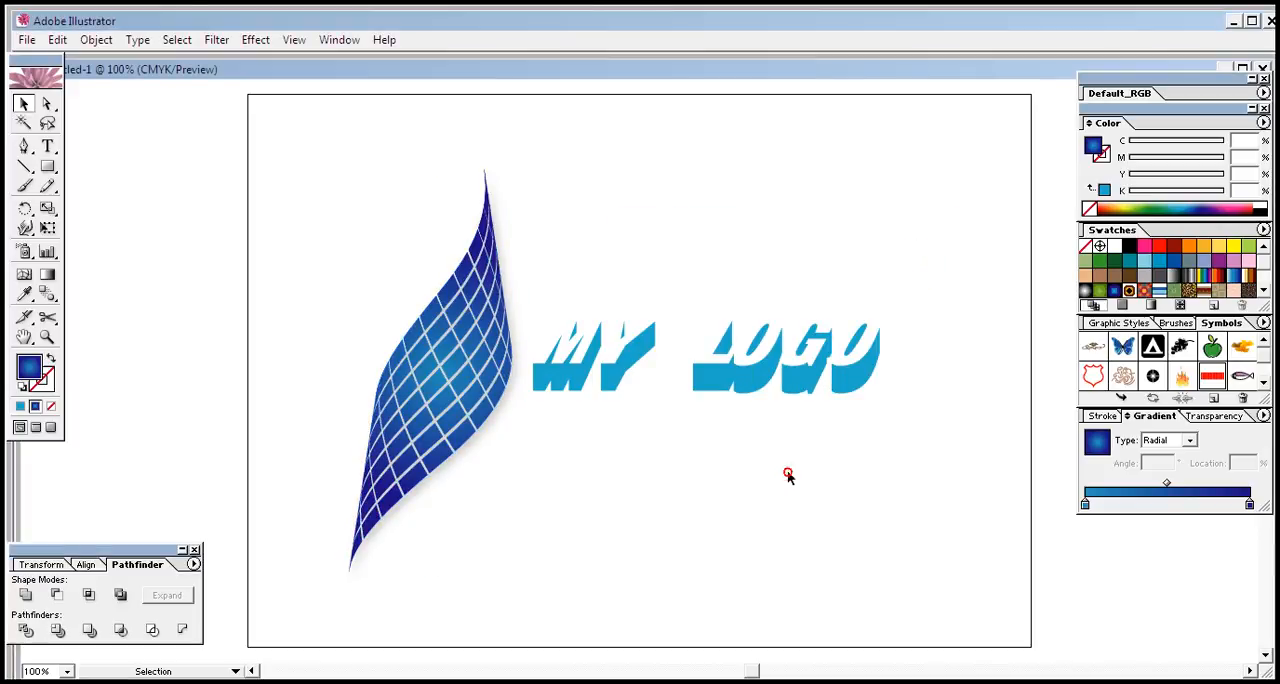
Expand the mesh's drop shadow appearance and ungroup it to separate the shadow from the mesh
click(460, 443)
click(397, 289)
click(436, 388)
click(100, 41)
click(120, 237)
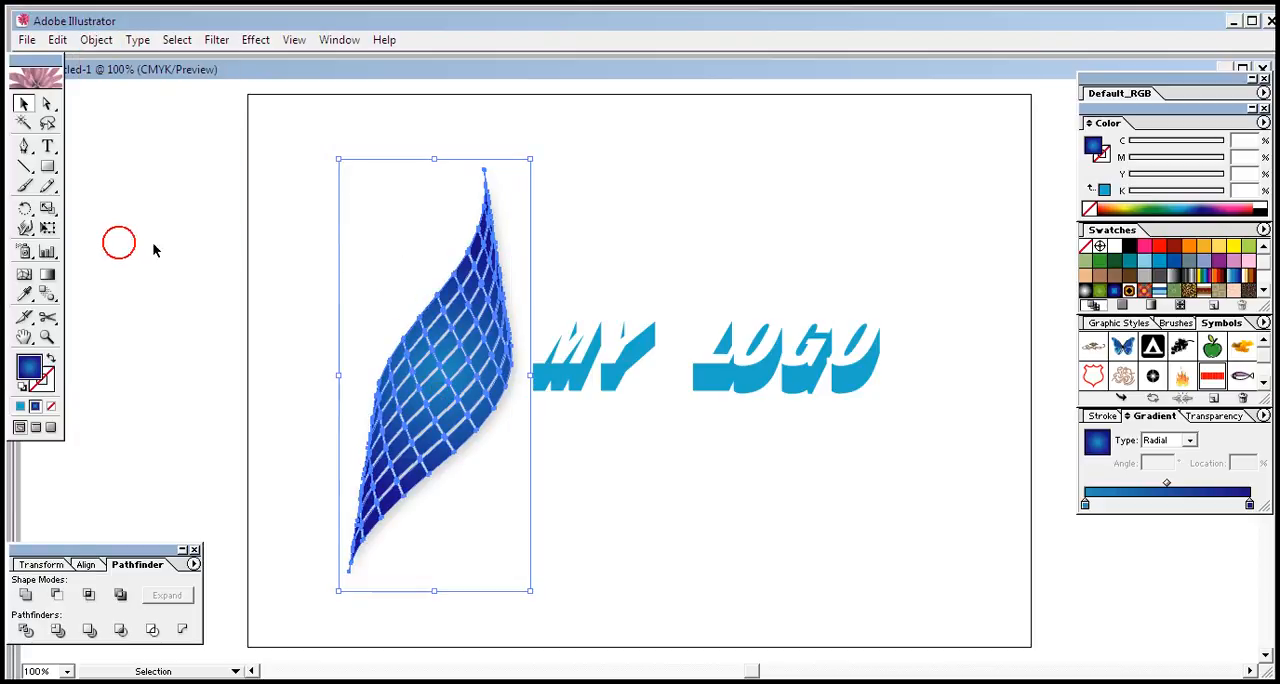
right_click(430, 370)
click(499, 427)
click(572, 471)
Select the separated shadow and rotate it counterclockwise until it stands nearly upright behind the mesh
click(455, 365)
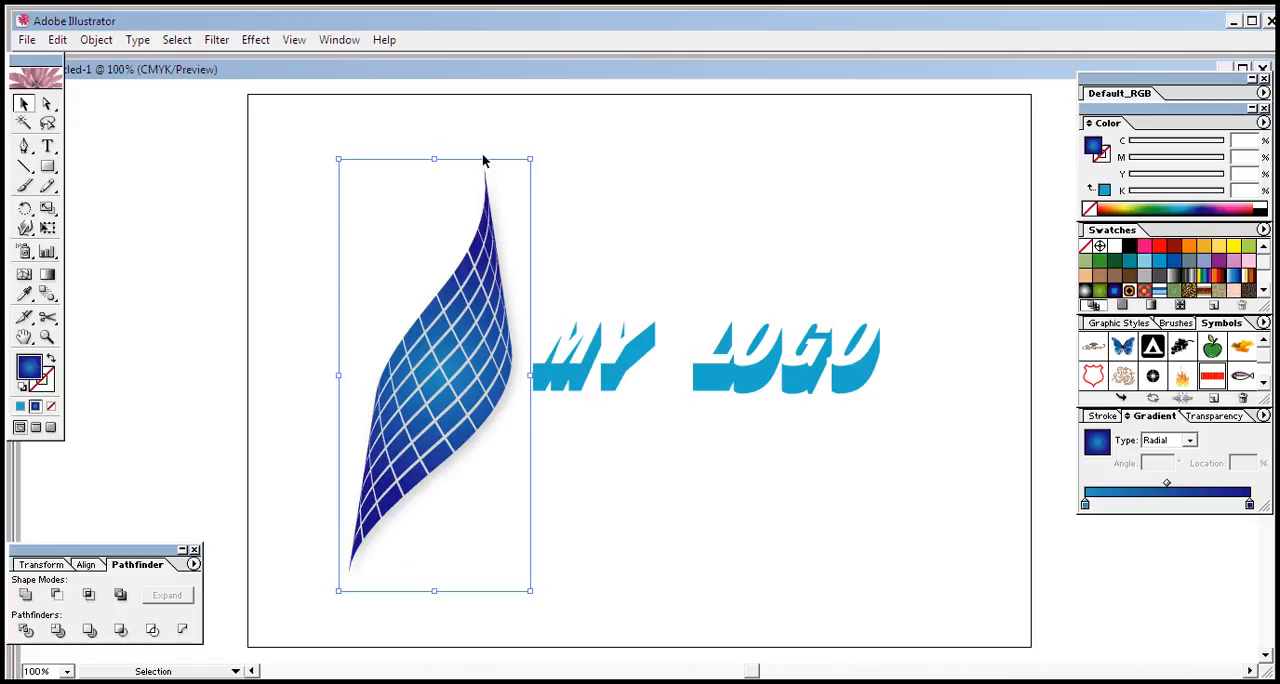
drag(538, 152, 564, 189)
click(564, 189)
click(589, 503)
click(586, 506)
click(676, 514)
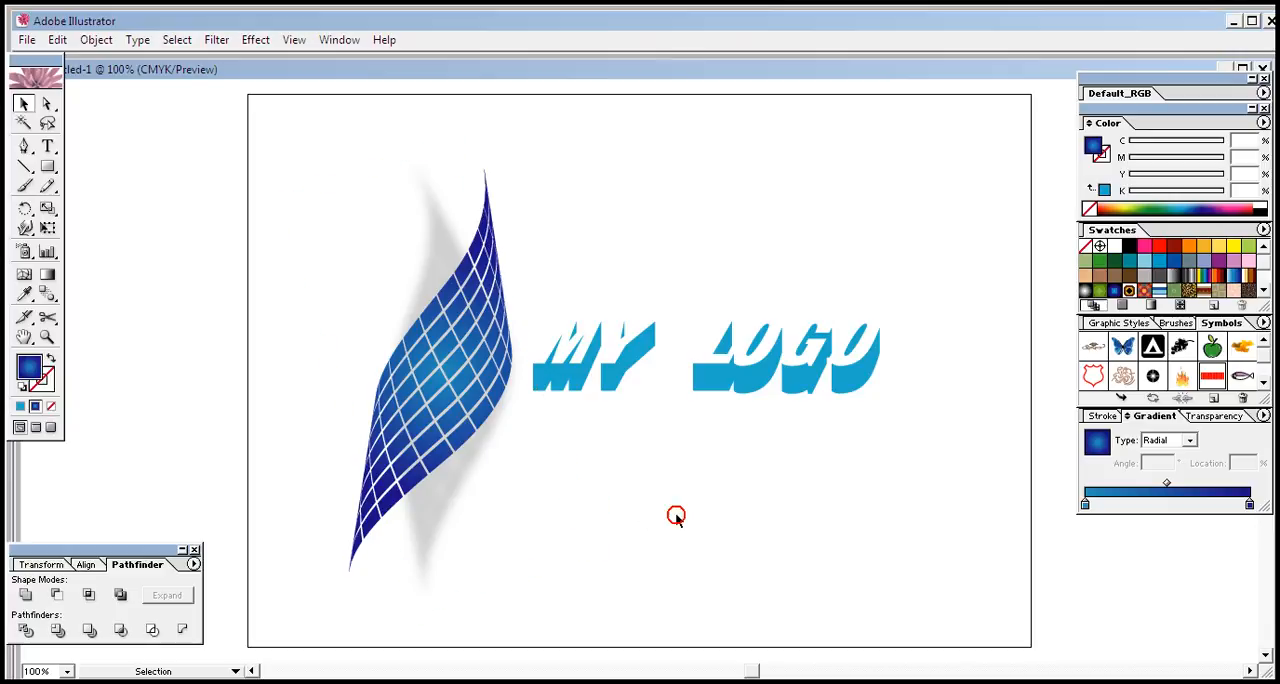
click(567, 546)
drag(356, 161, 918, 584)
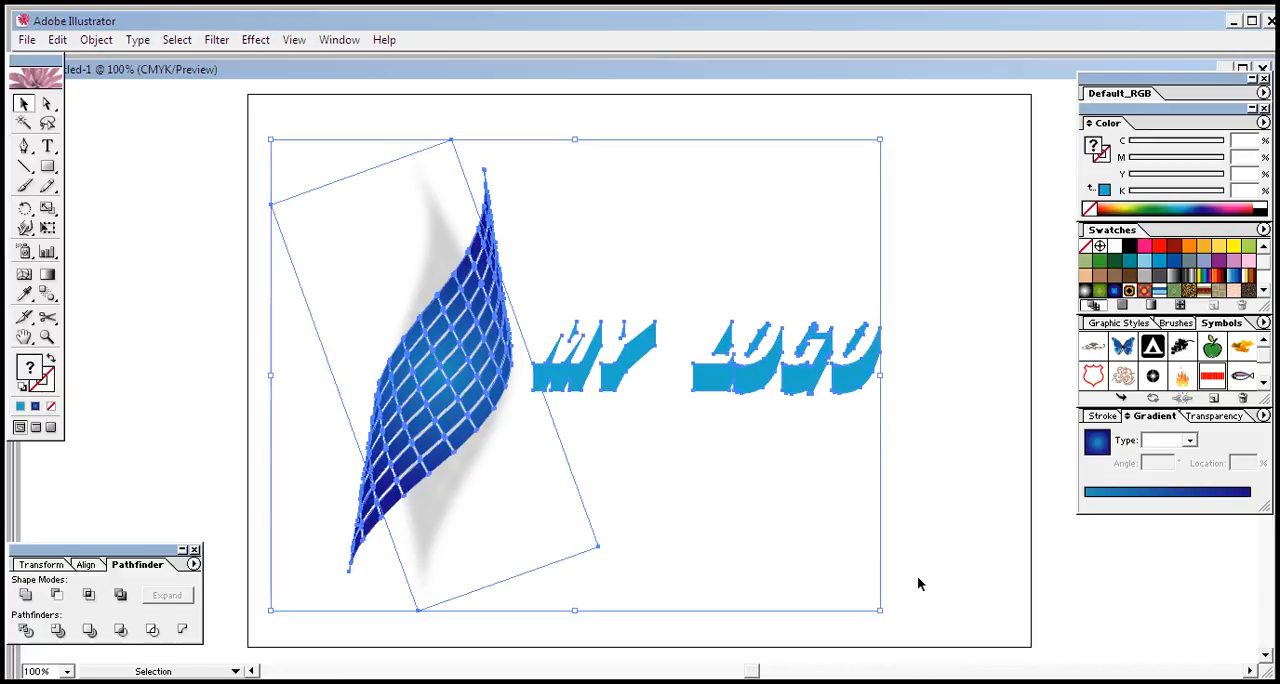
click(984, 510)
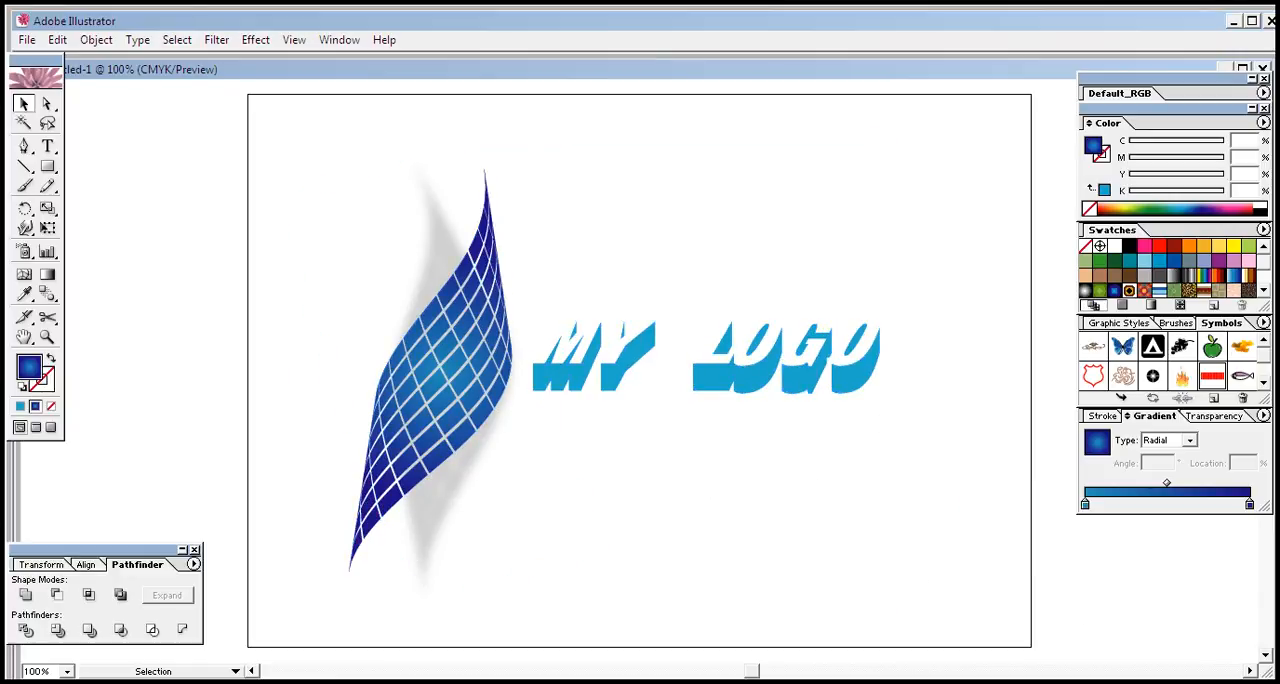